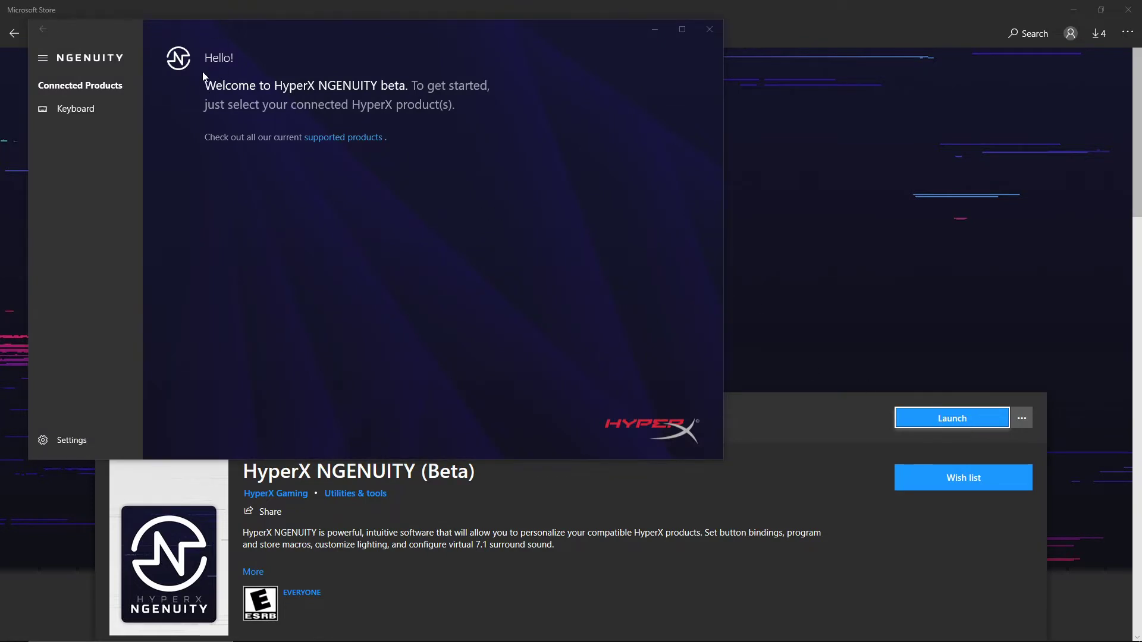
- Show the Alloy Elite 2 keyboard's Wave lighting page and move the NGENUITY window toward the centre
click(89, 112)
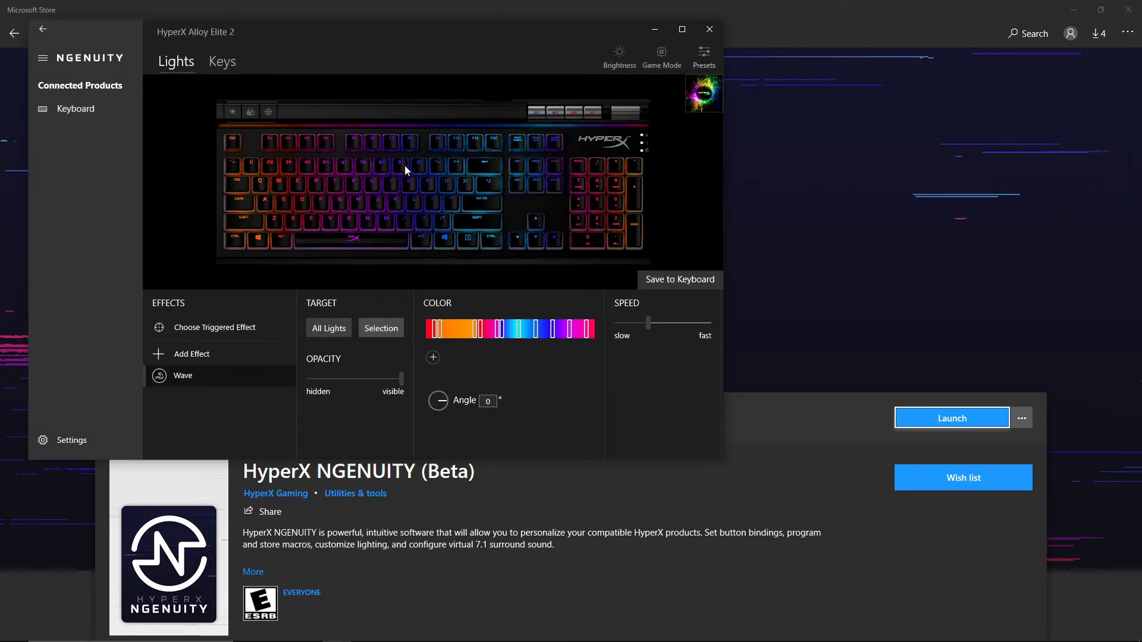
drag(544, 33, 748, 73)
- Minimize the Microsoft Store and Streamlabs OBS windows so only NGENUITY remains visible
click(1073, 10)
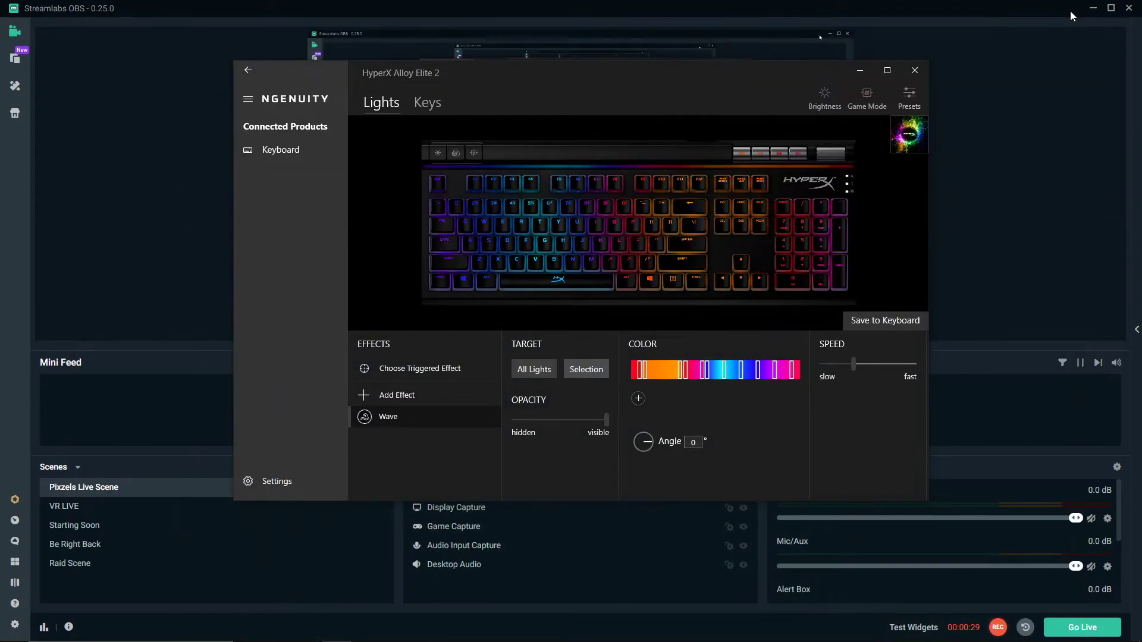
click(1090, 12)
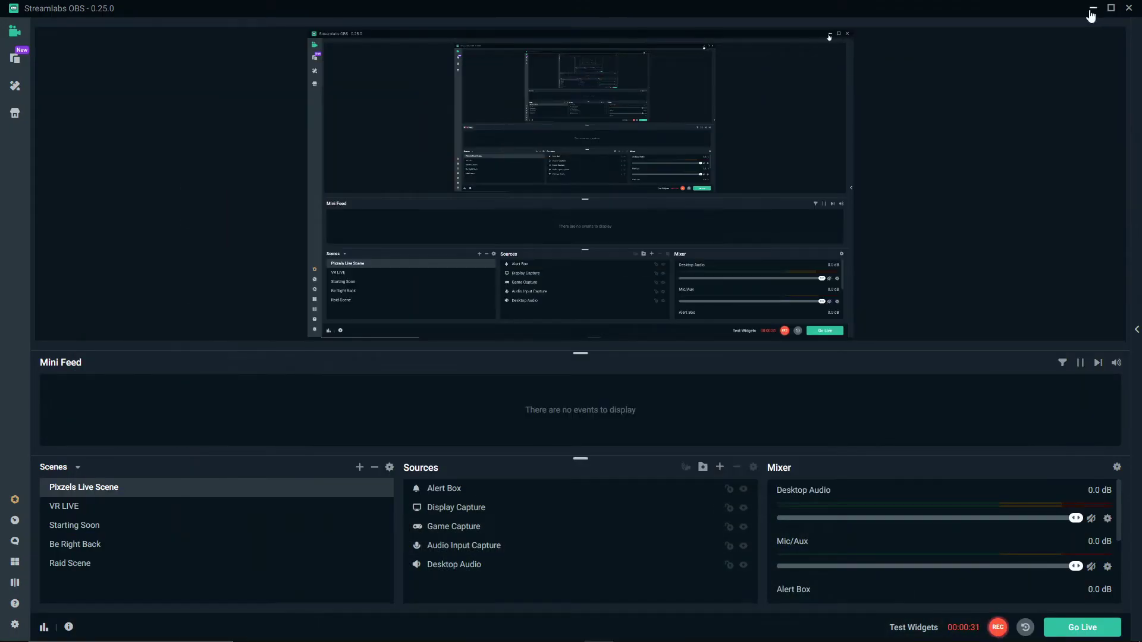
click(1090, 10)
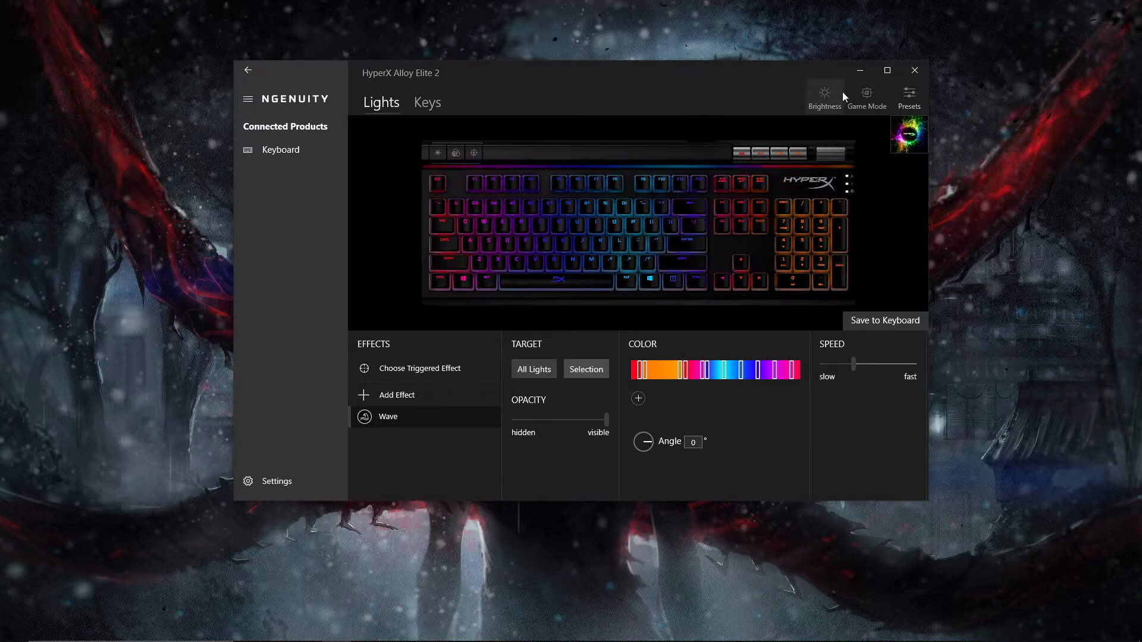
- Load Preset 1 from the saved lighting presets
click(903, 101)
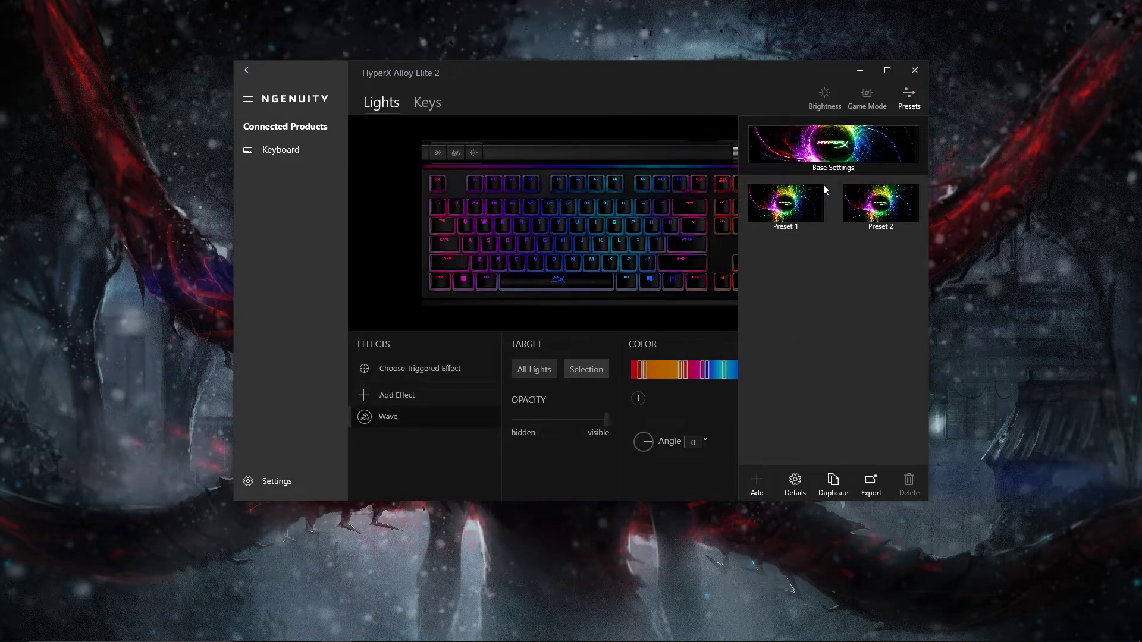
click(812, 203)
click(903, 101)
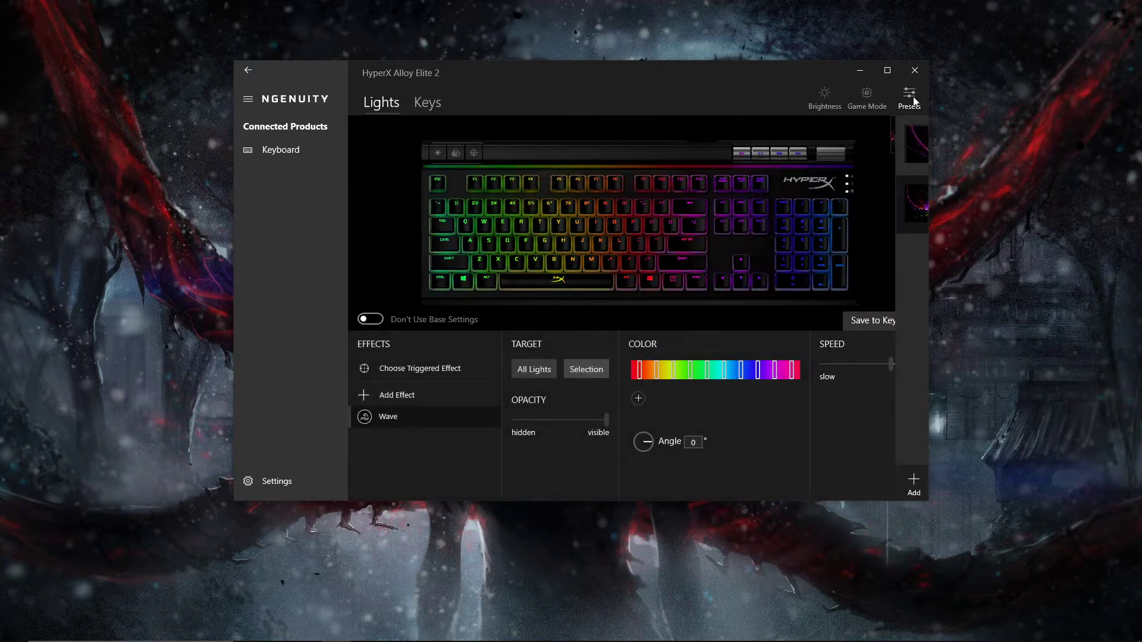
- Preview Confetti without adding it, delete the Wave effect, and reopen the looped effects list
mouse_move(410, 409)
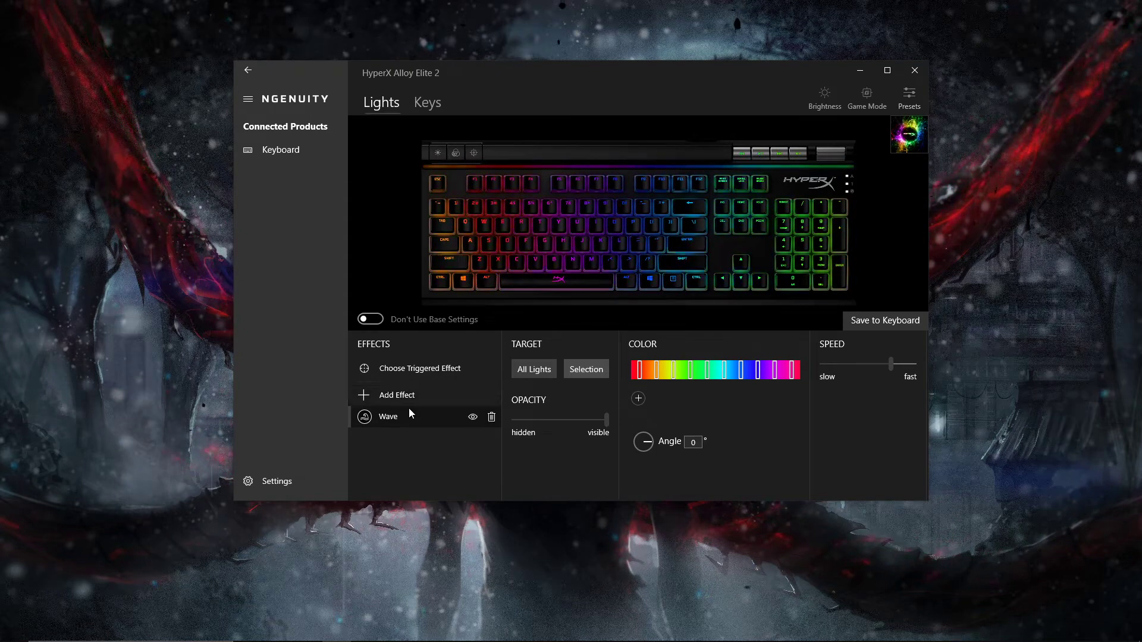
click(404, 395)
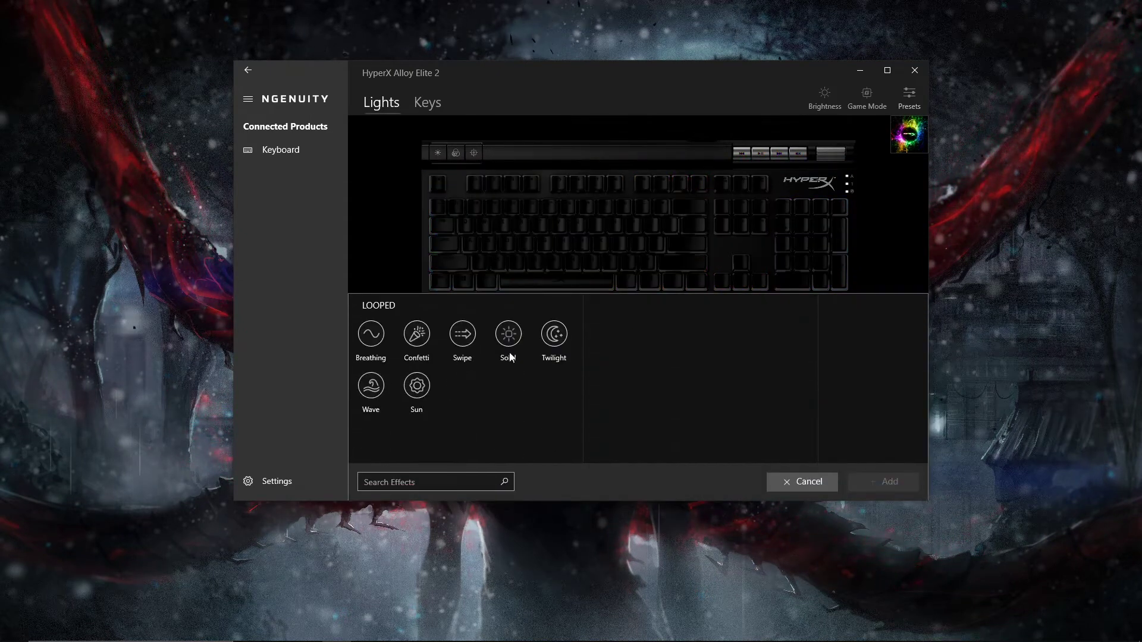
click(412, 336)
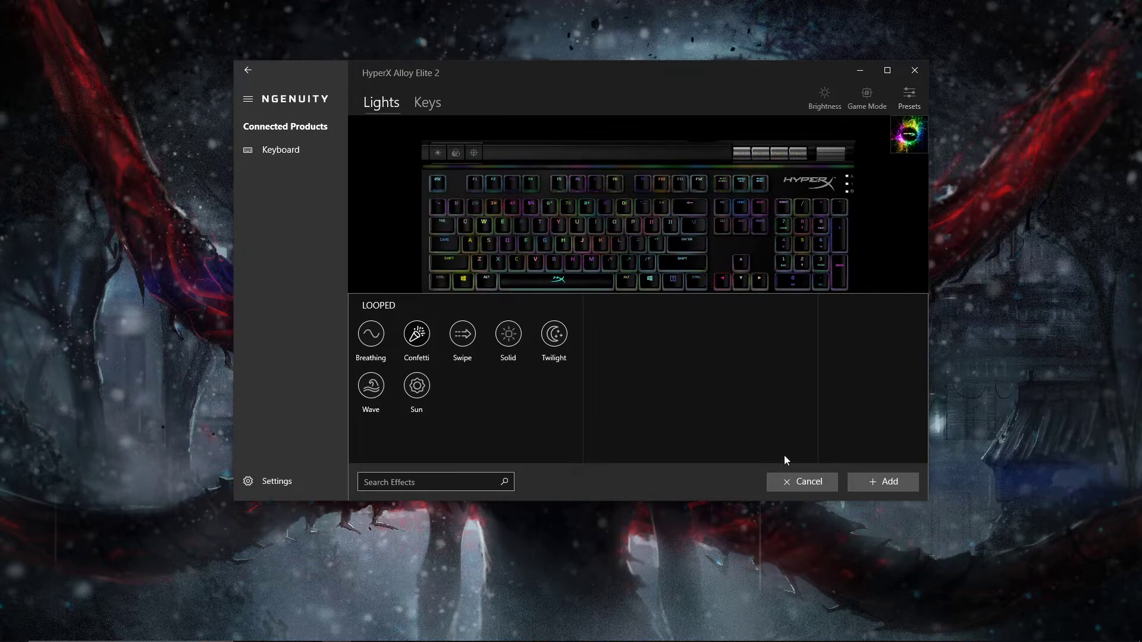
click(802, 481)
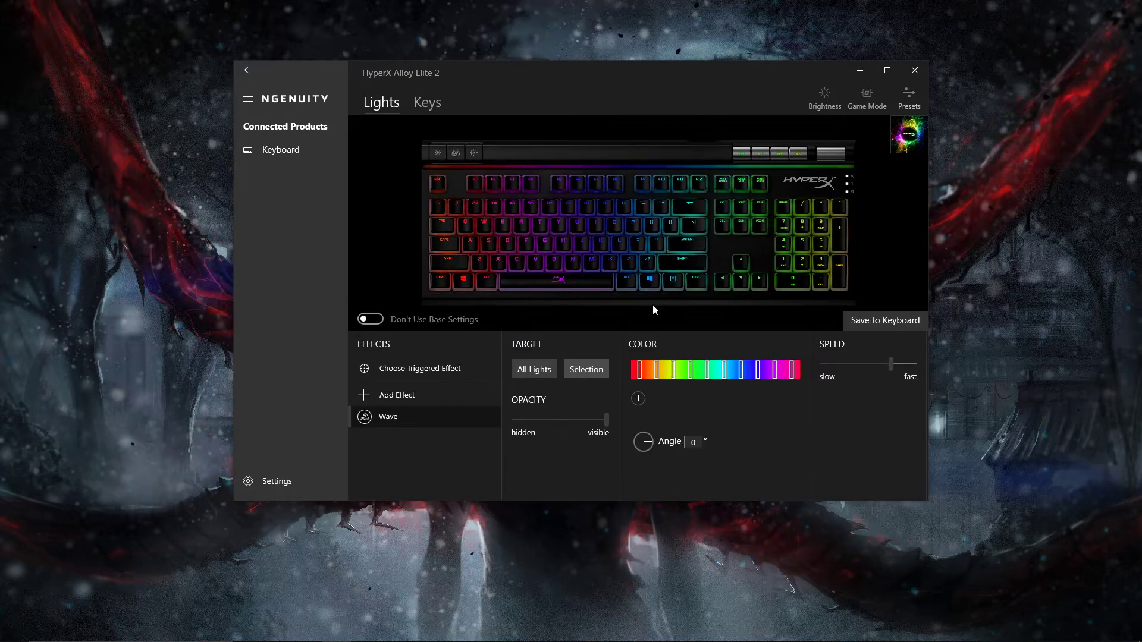
click(394, 397)
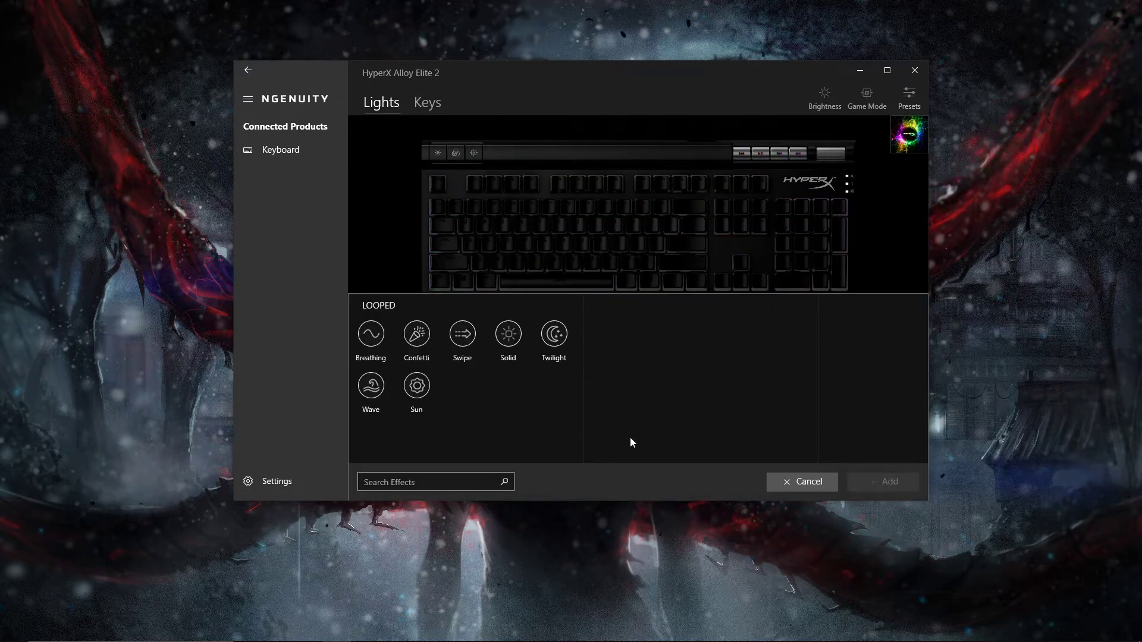
click(766, 483)
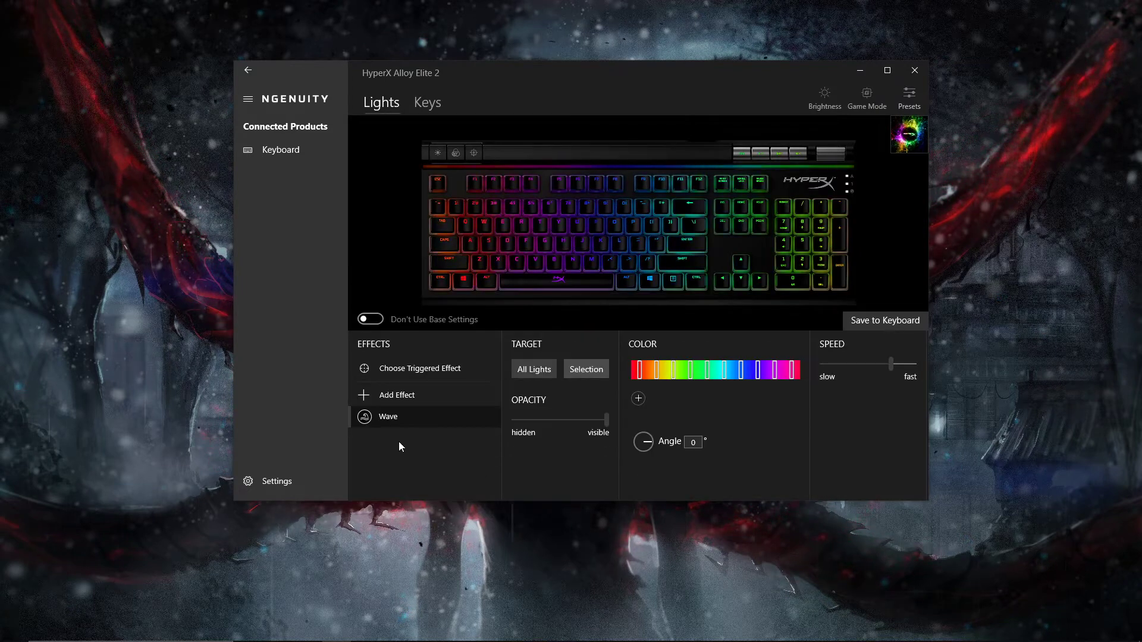
click(486, 416)
click(426, 395)
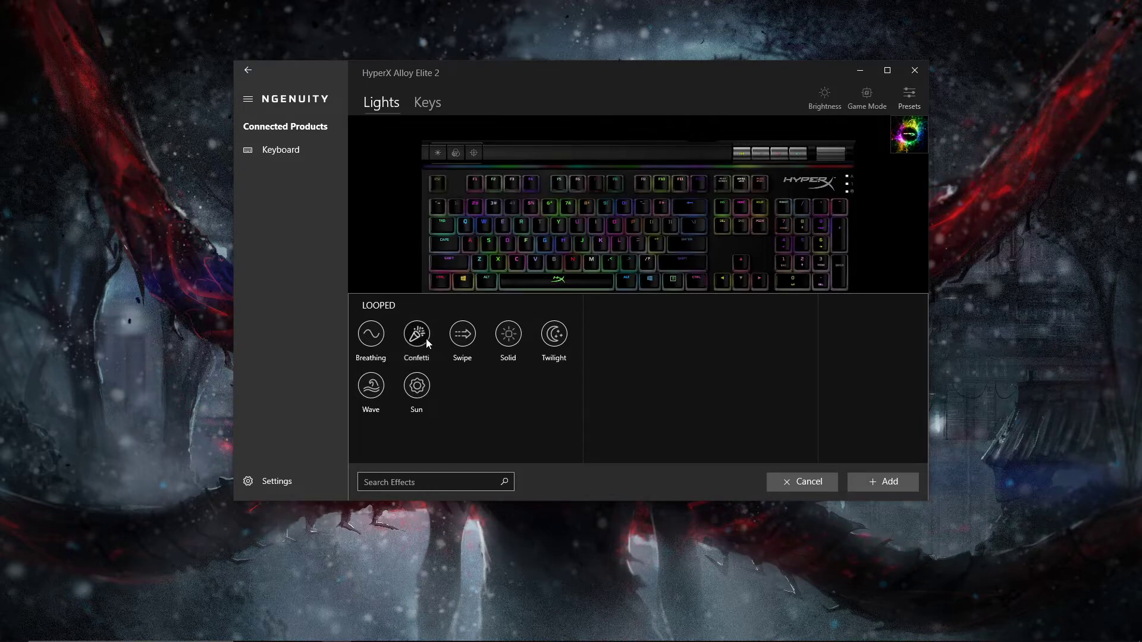
- Add Confetti, lower its opacity slightly and set its speed to about 71
click(884, 482)
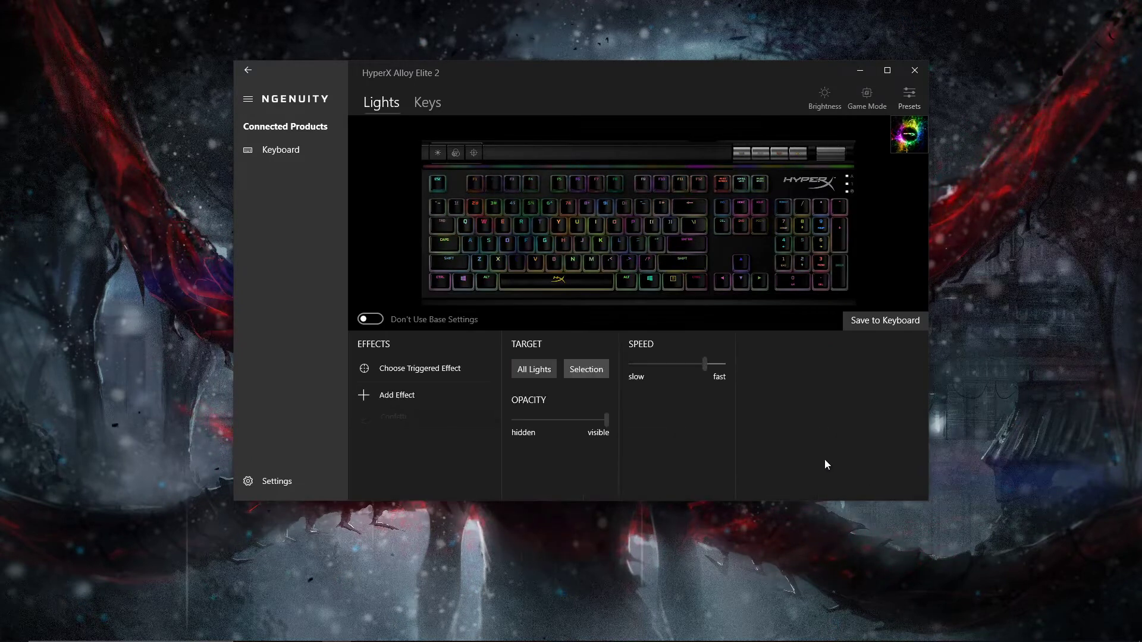
mouse_move(603, 423)
mouse_down()
mouse_move(542, 424)
mouse_move(607, 421)
mouse_up()
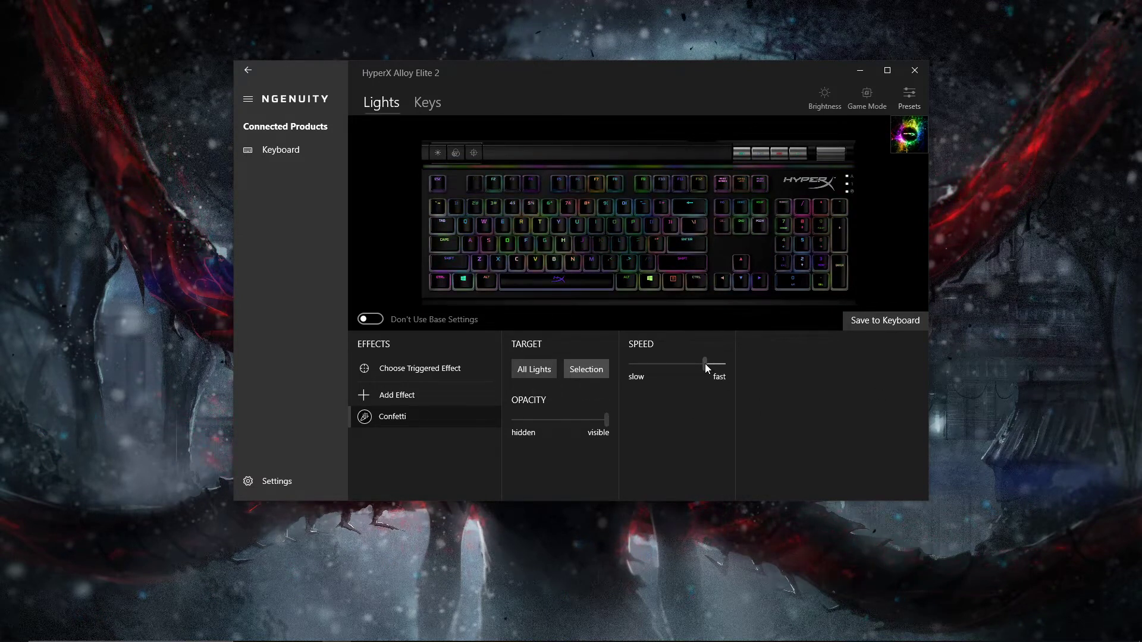
drag(704, 363, 1082, 351)
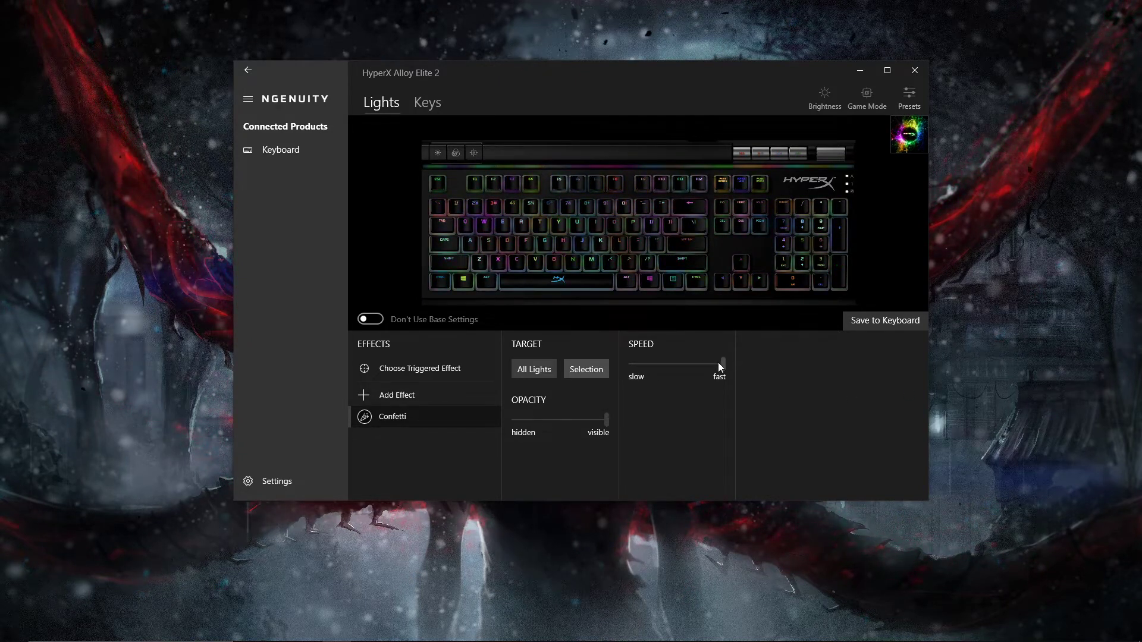
mouse_move(719, 363)
mouse_down()
mouse_move(641, 365)
mouse_move(699, 362)
mouse_up()
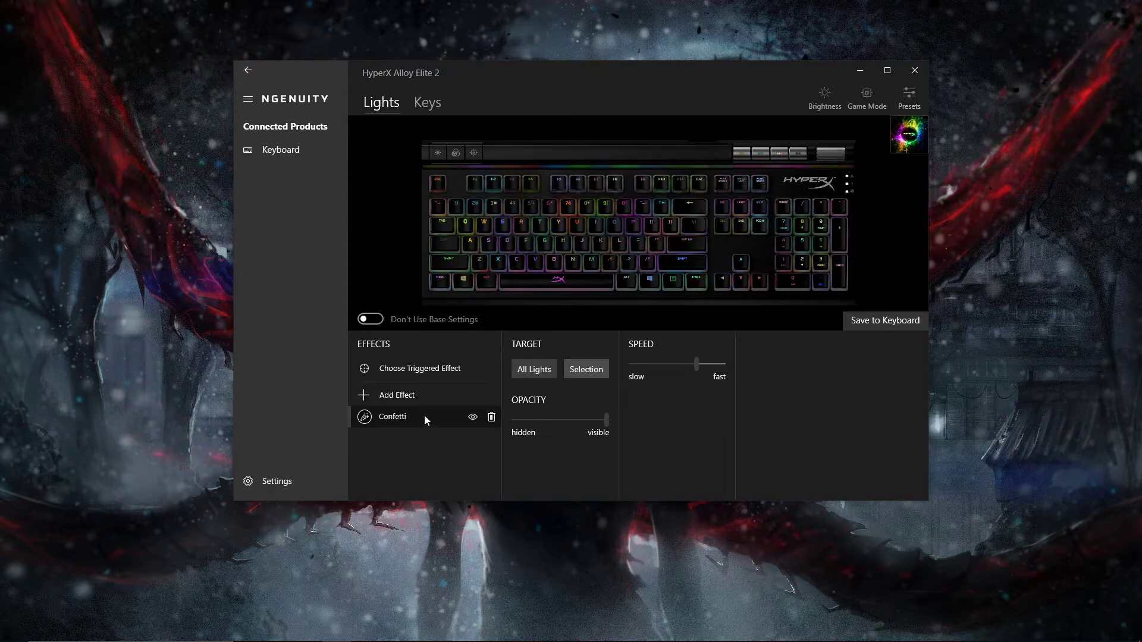
- Add a Sun effect above Confetti at full speed with opacity lowered to about 63
click(424, 398)
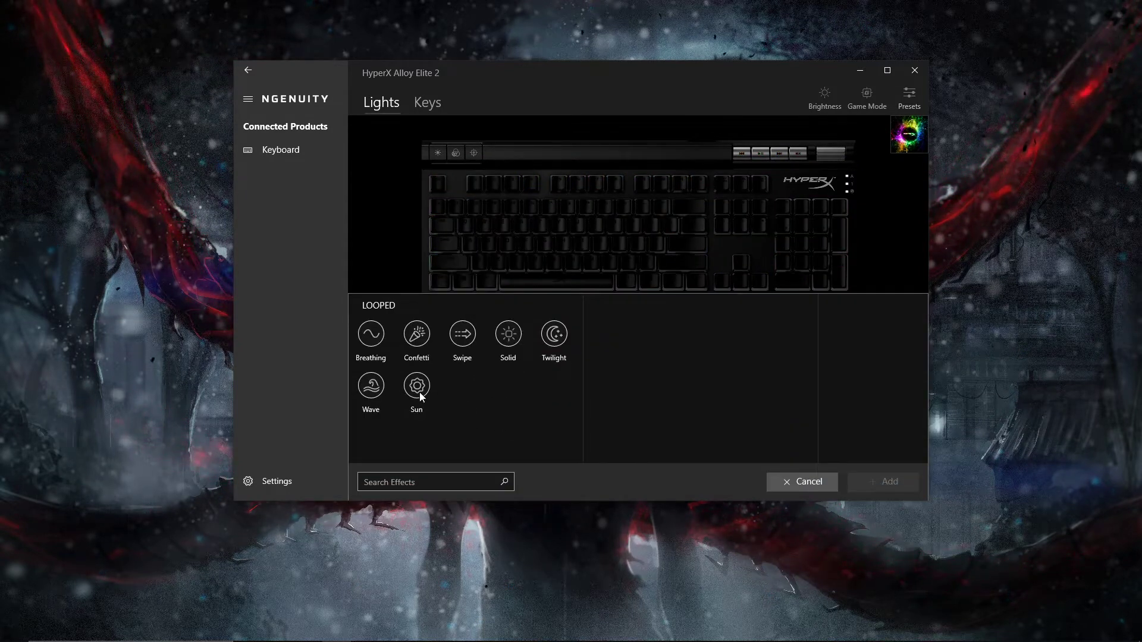
click(420, 391)
click(876, 481)
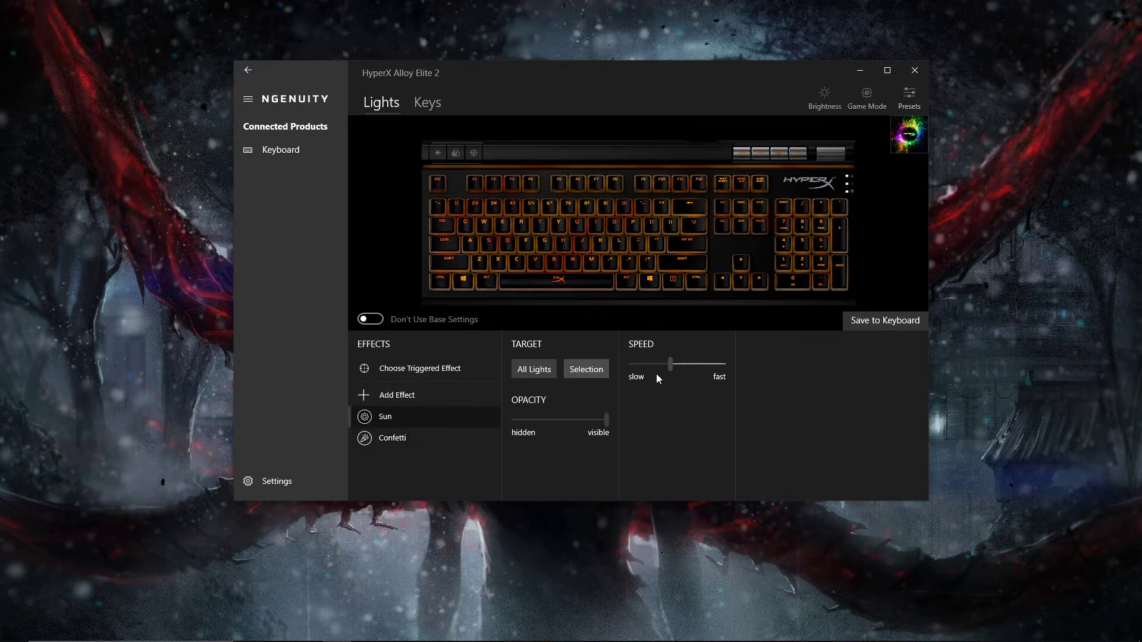
drag(669, 364, 726, 357)
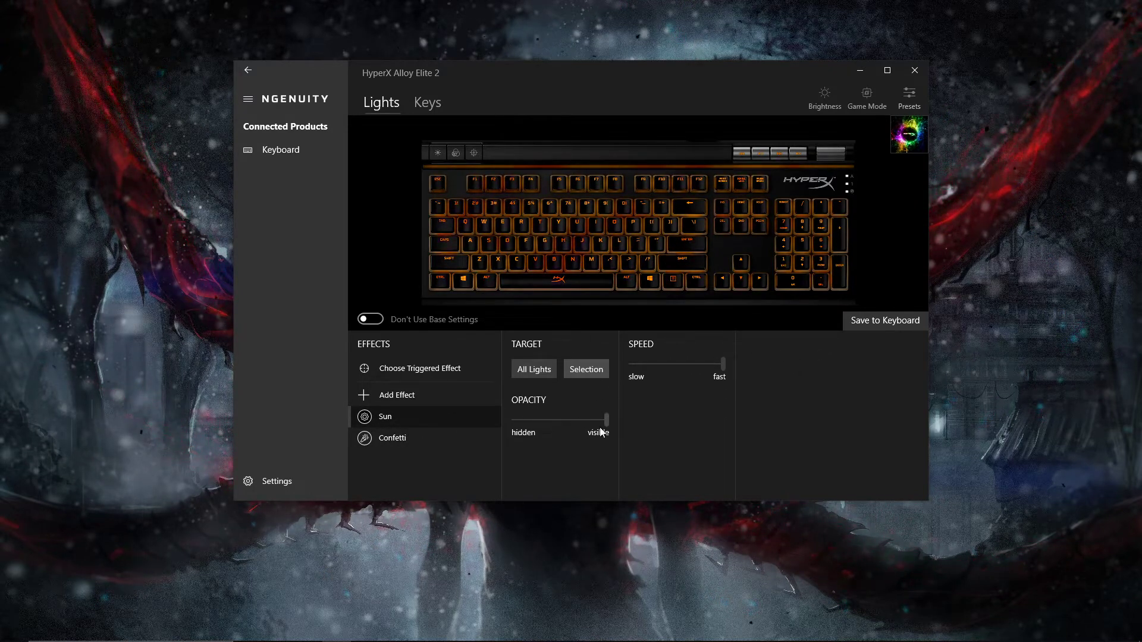
drag(605, 419, 573, 428)
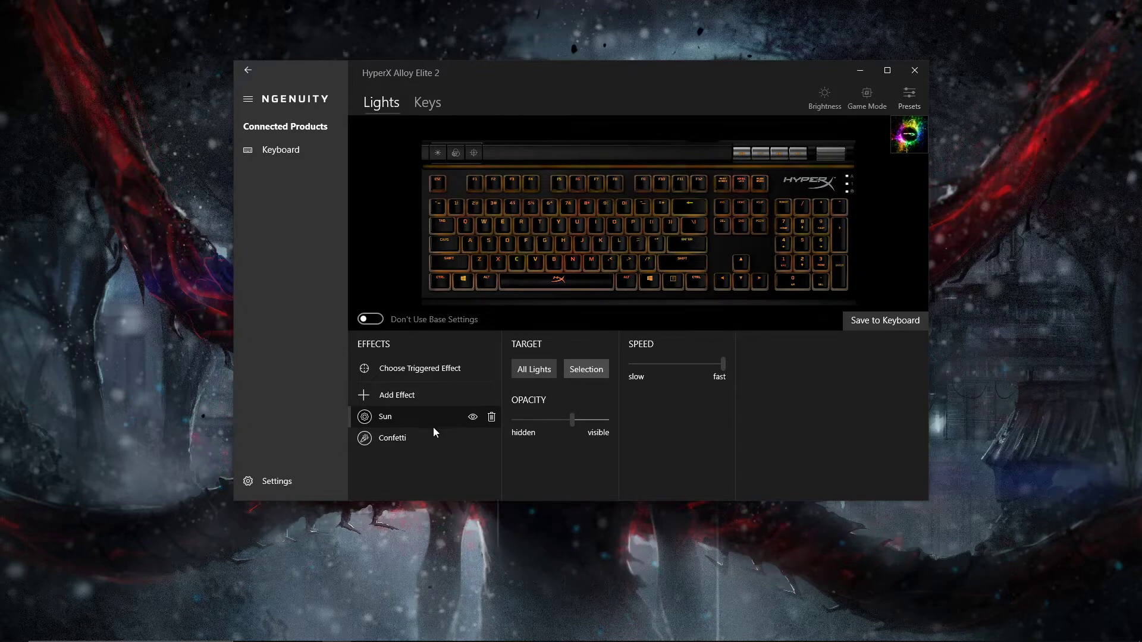
- Delete the Confetti and Sun effects and add a Breathing effect
click(491, 438)
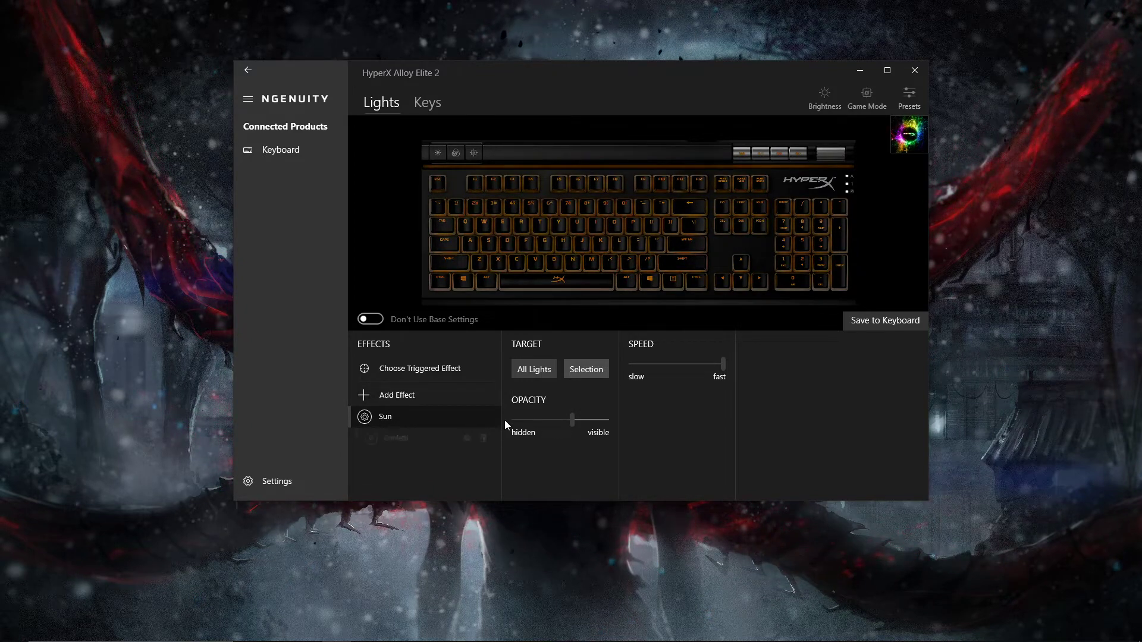
click(491, 417)
click(435, 394)
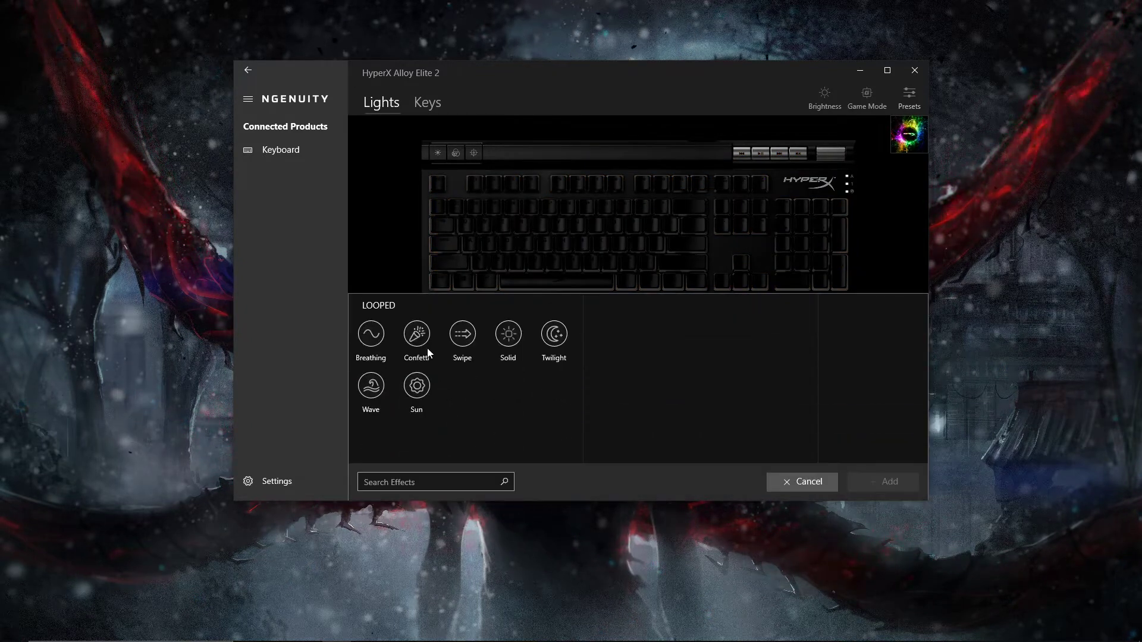
click(371, 339)
click(879, 480)
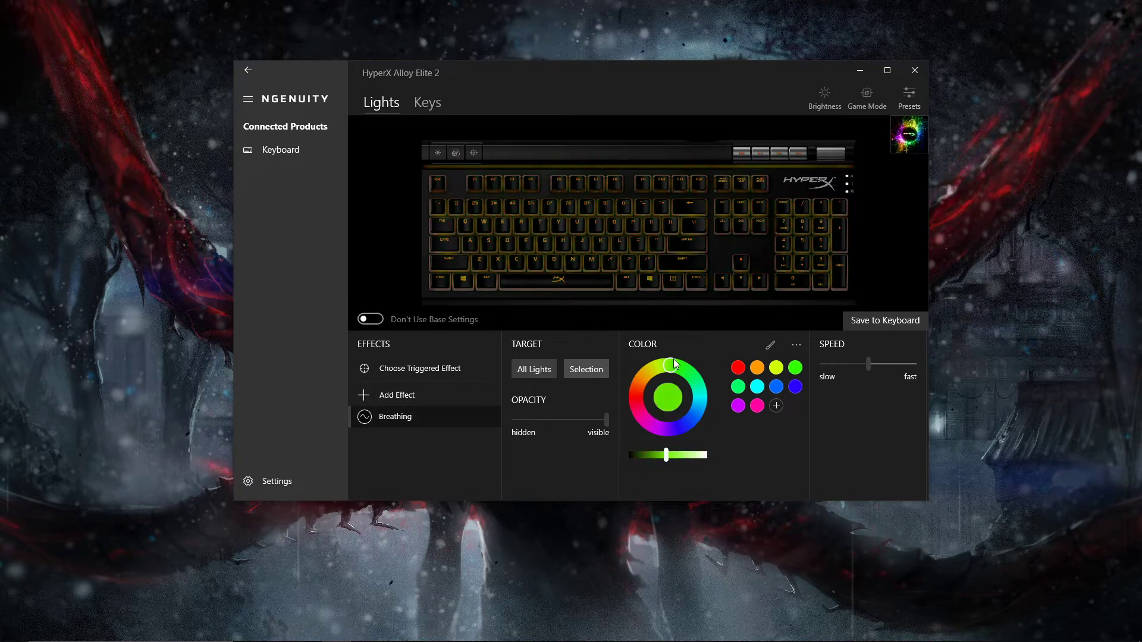
- Set the Breathing colour to red and save red swatches to the palette
drag(635, 394, 686, 423)
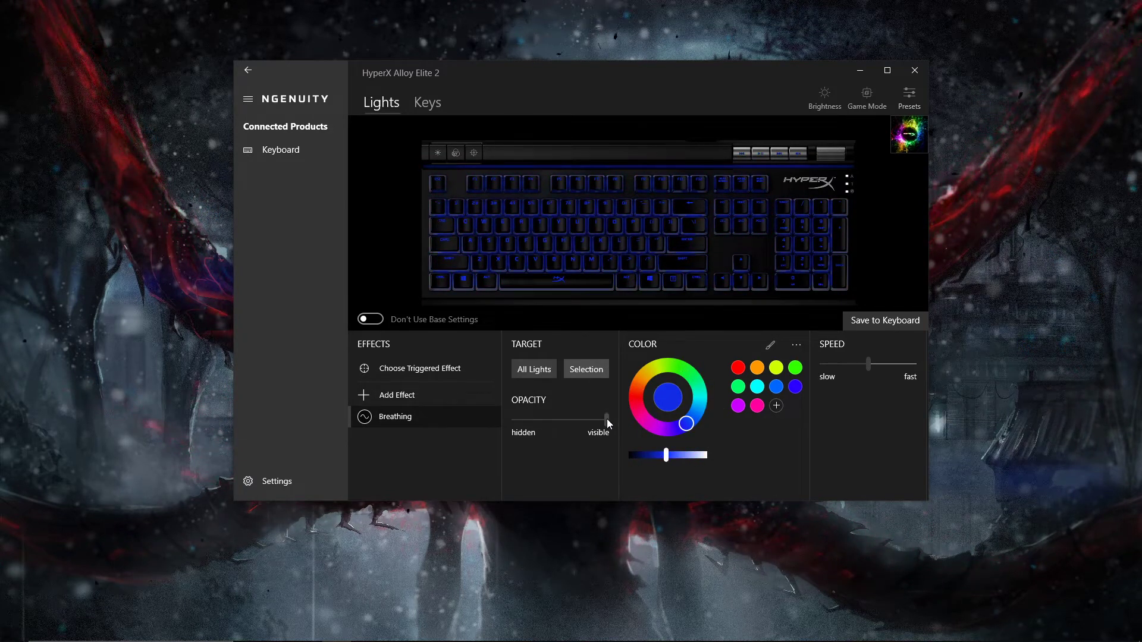
click(636, 393)
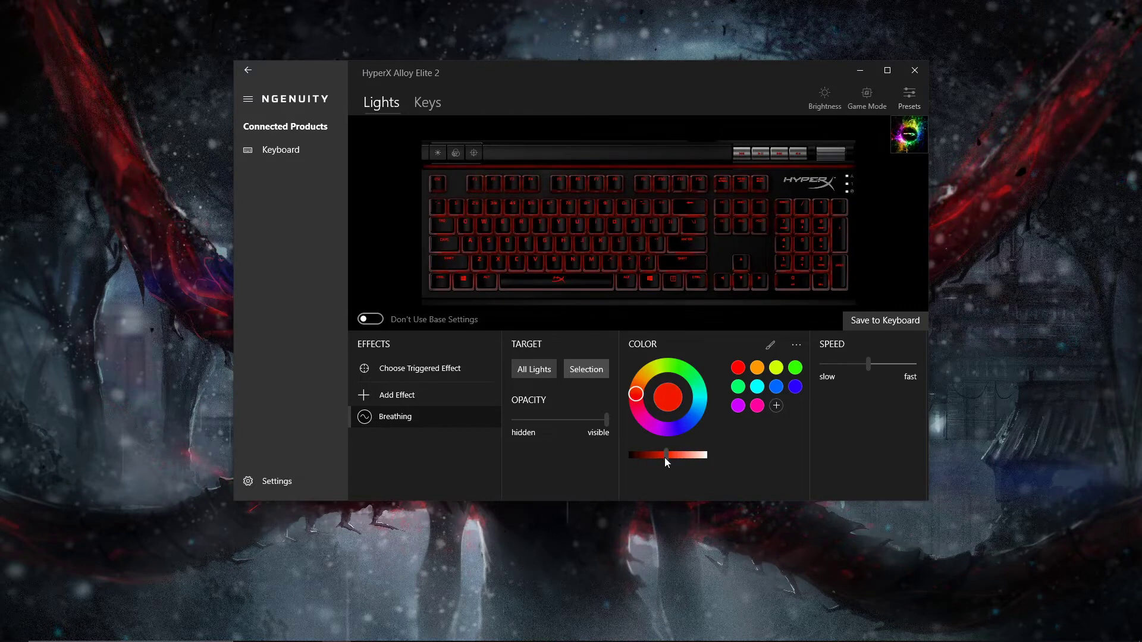
click(774, 407)
click(793, 406)
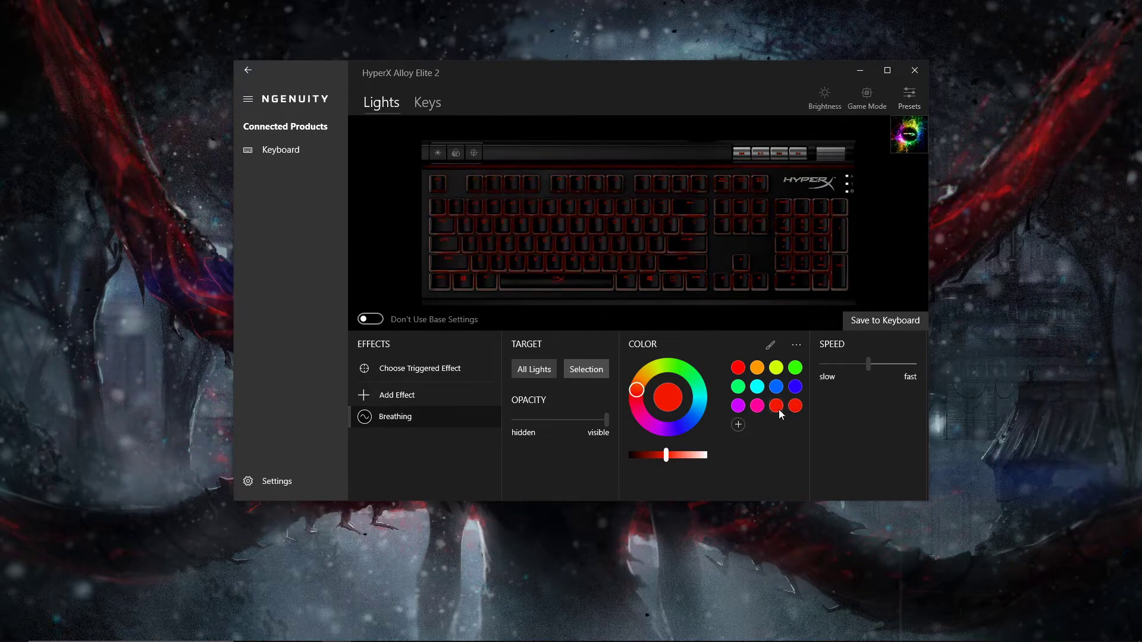
click(795, 405)
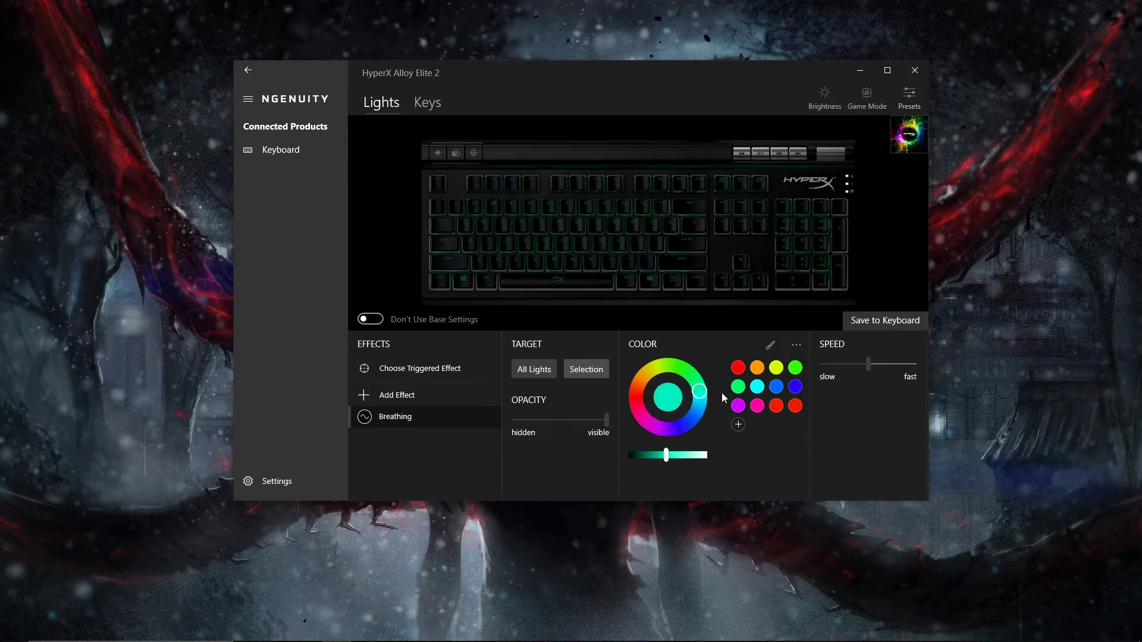
click(777, 407)
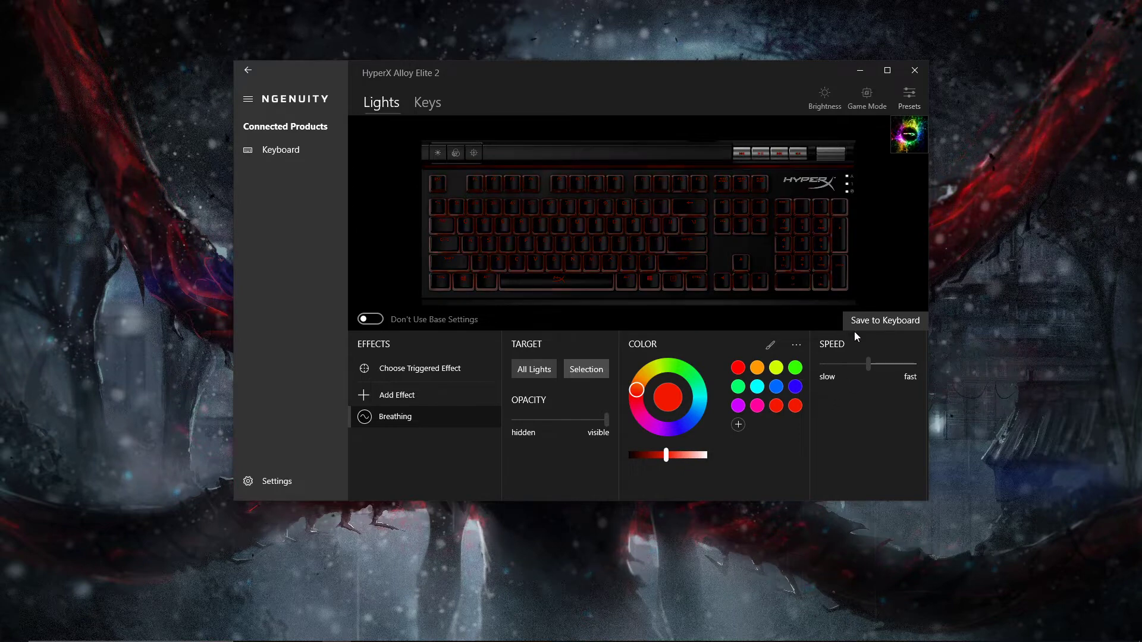
- Replace the Breathing effect with a Wave looped effect
mouse_move(393, 418)
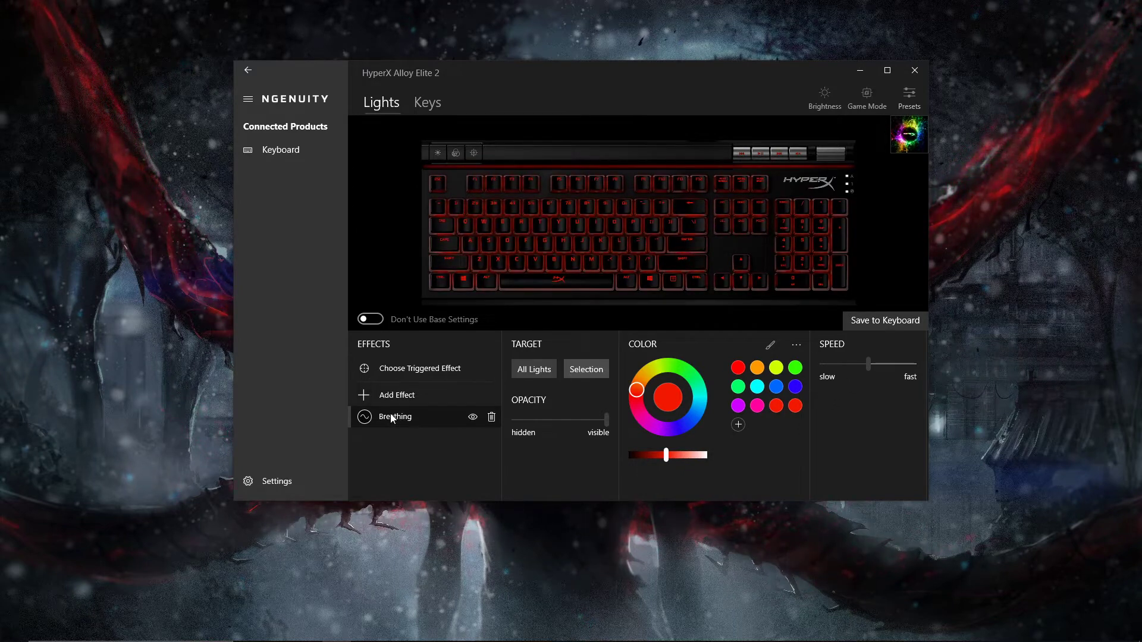
click(491, 416)
click(429, 373)
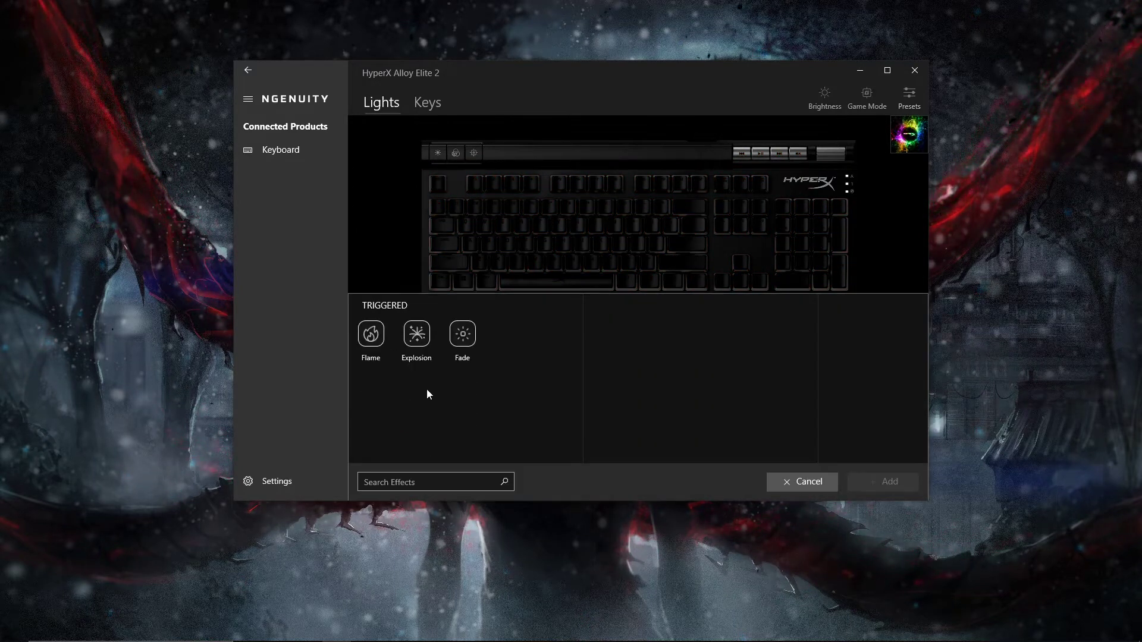
click(800, 483)
click(419, 395)
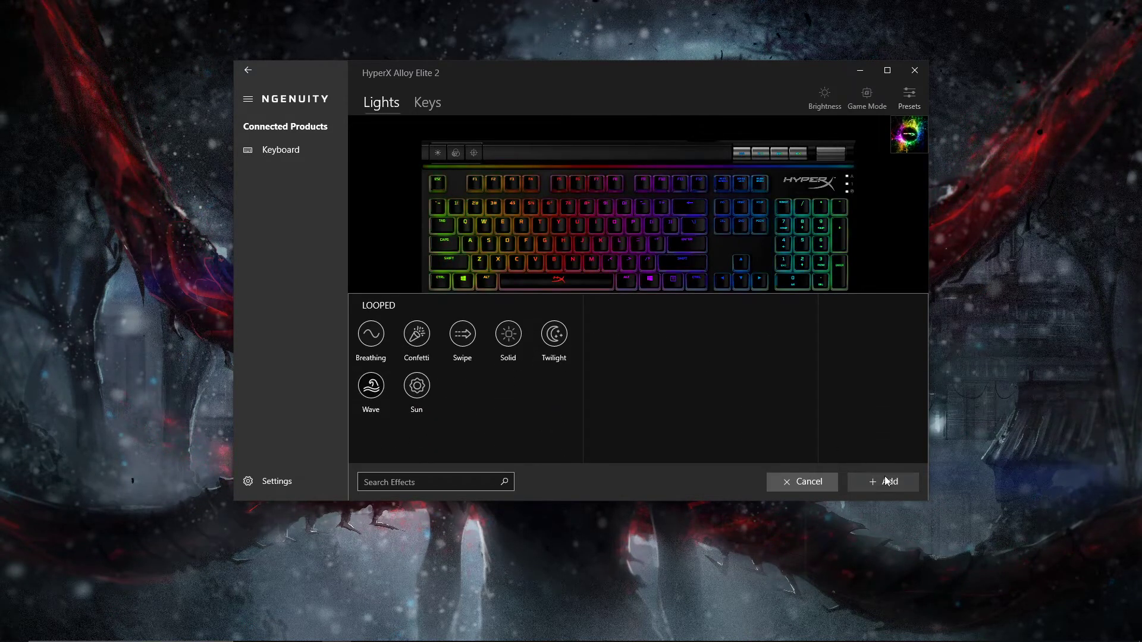
click(883, 482)
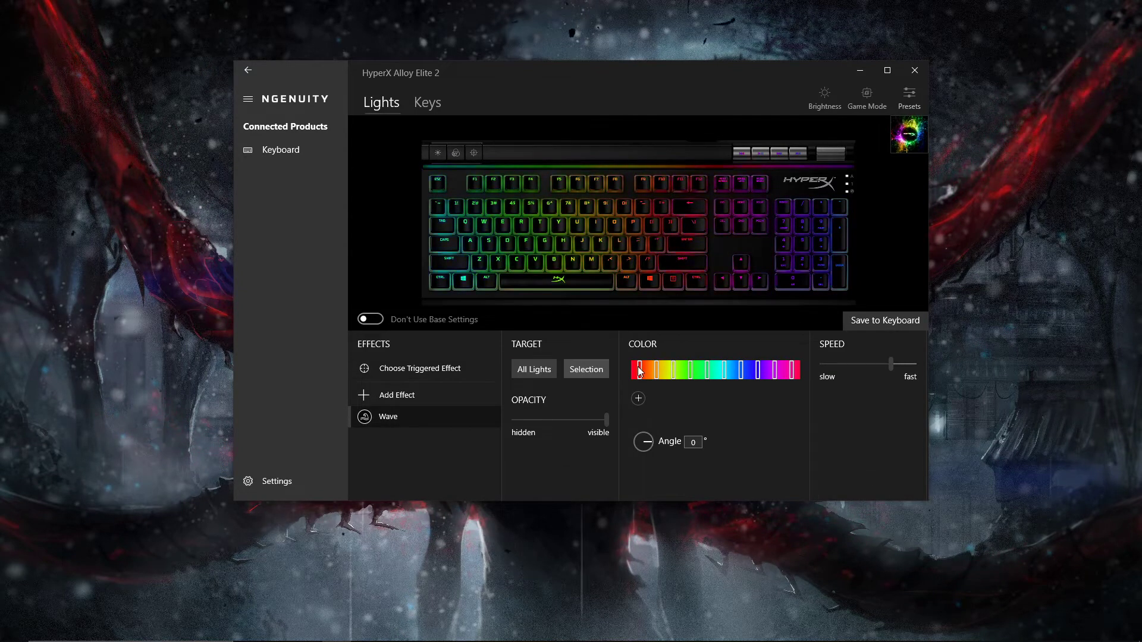
- Reposition the Wave gradient's colour stops along the Color bar
drag(640, 372, 626, 372)
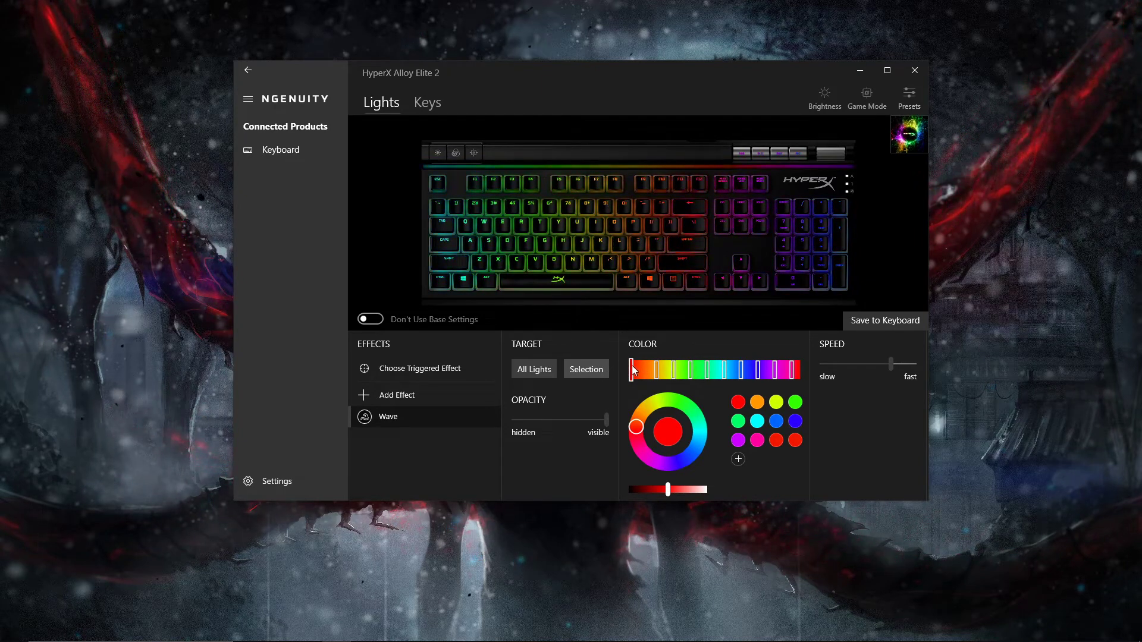
drag(632, 370, 664, 370)
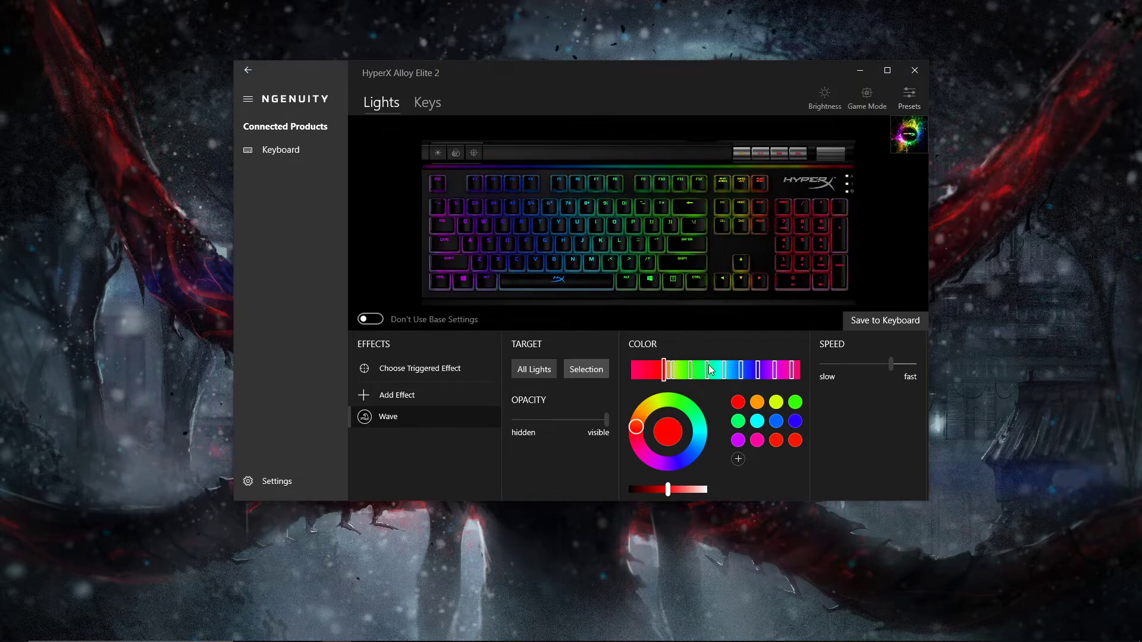
click(665, 370)
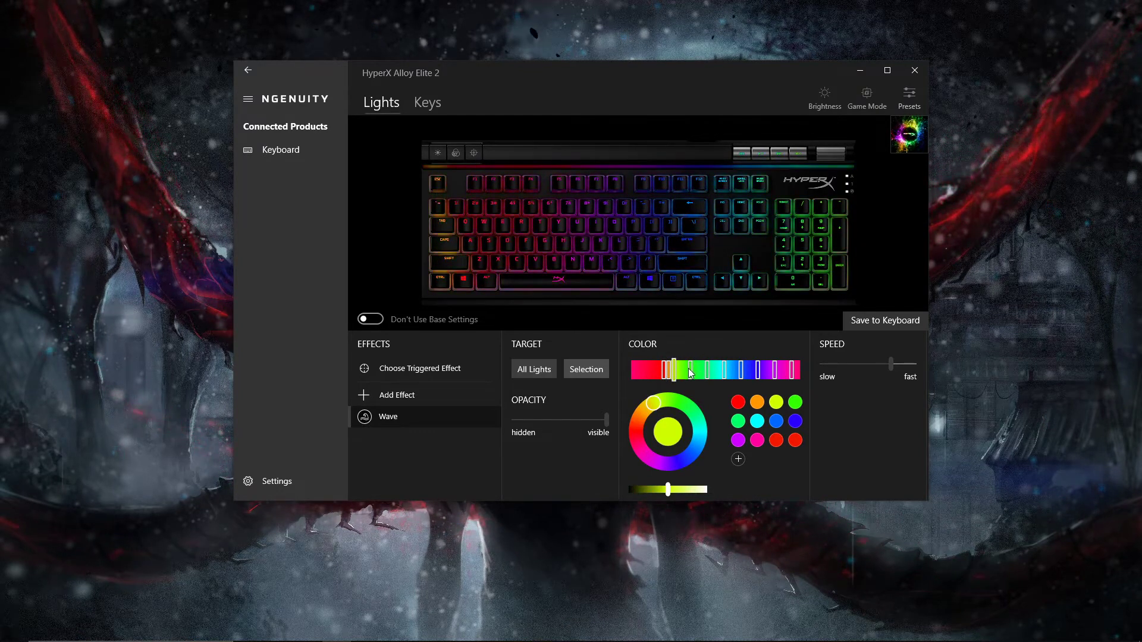
click(691, 371)
drag(707, 370, 684, 370)
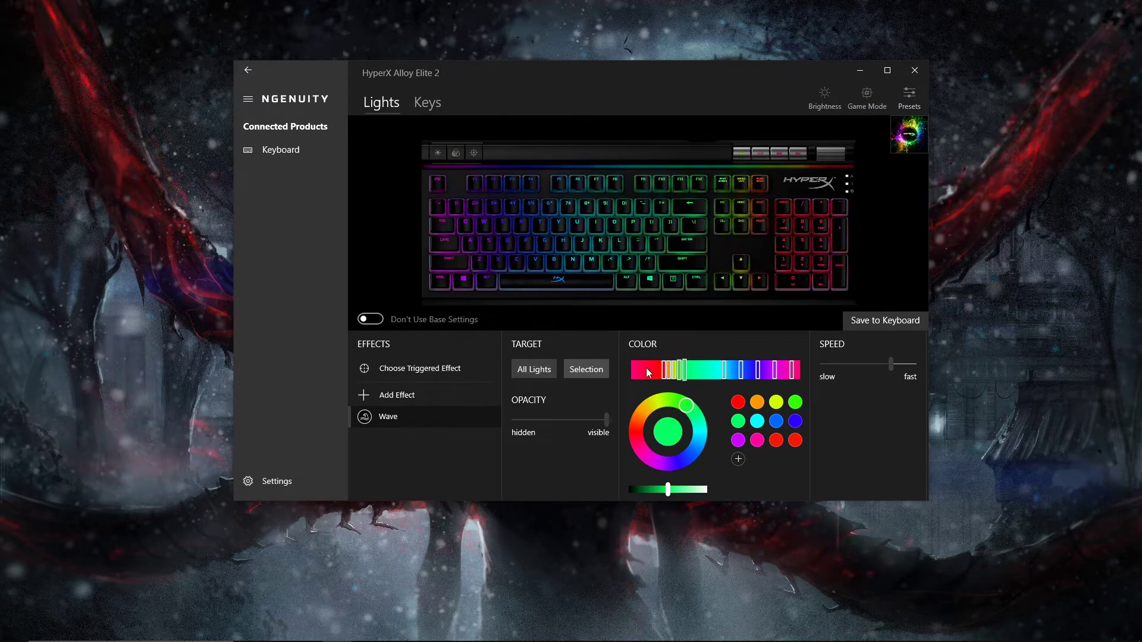
click(730, 370)
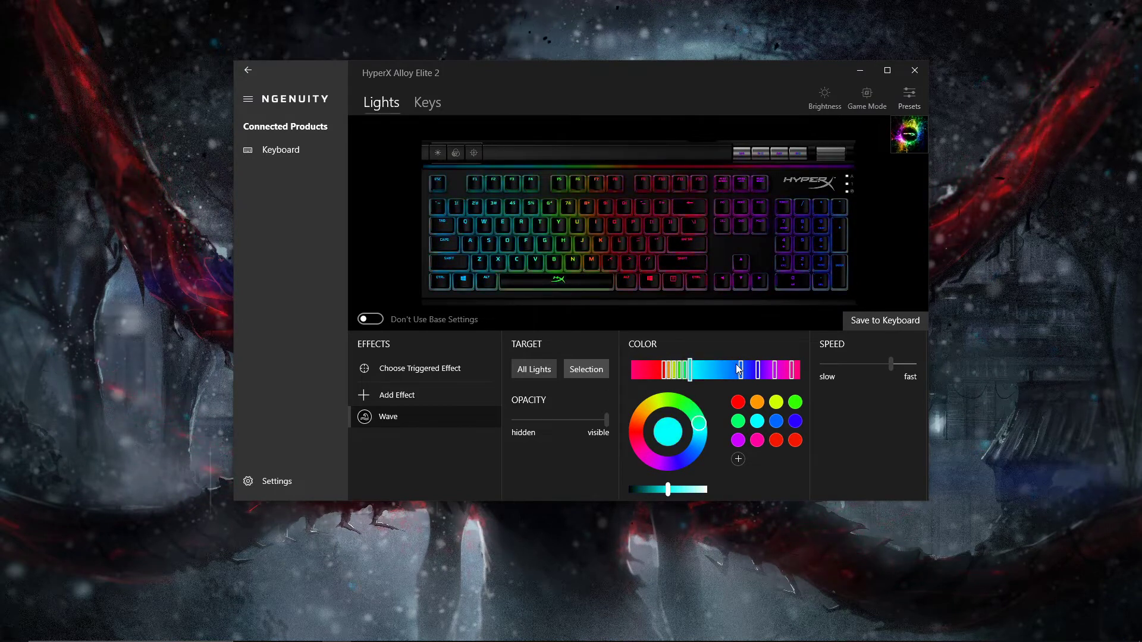
drag(731, 370, 695, 370)
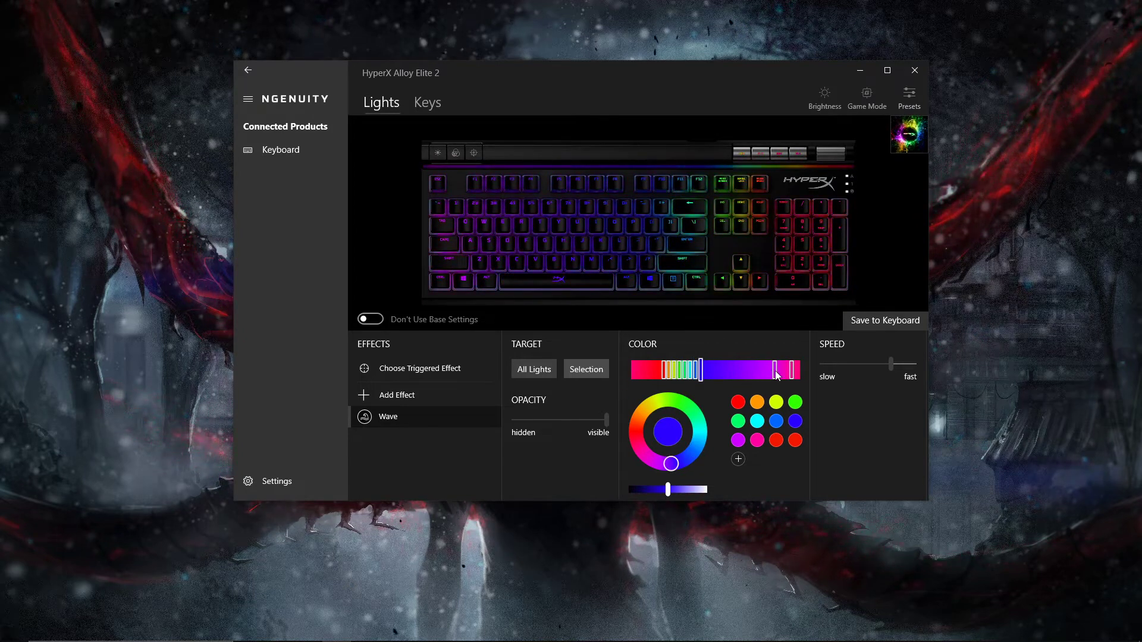
drag(757, 370, 701, 369)
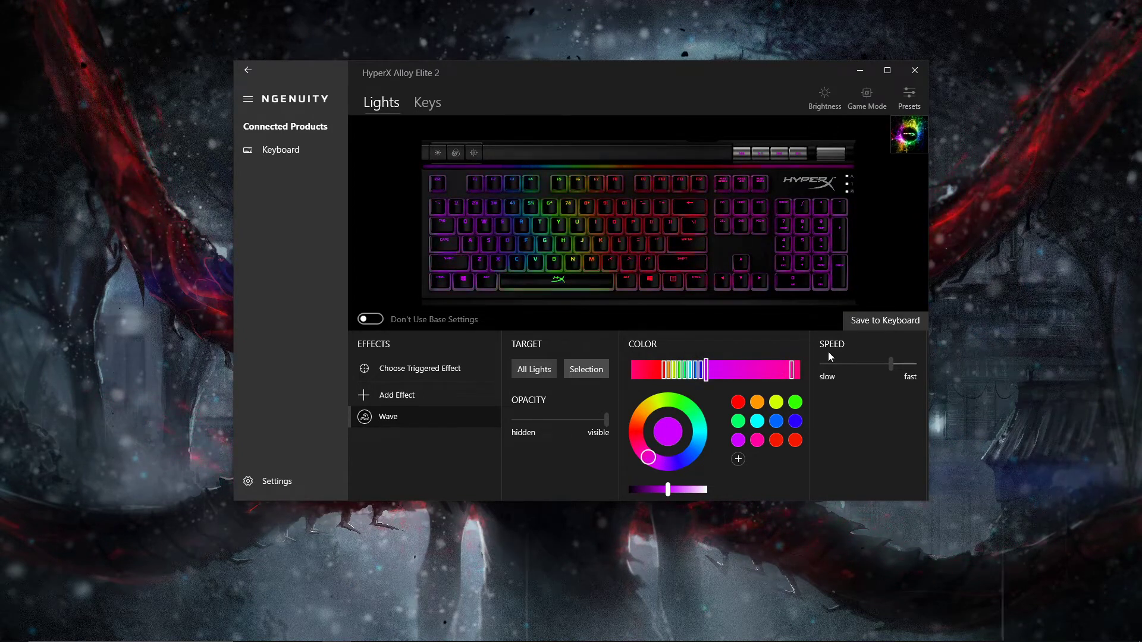
drag(793, 370, 723, 371)
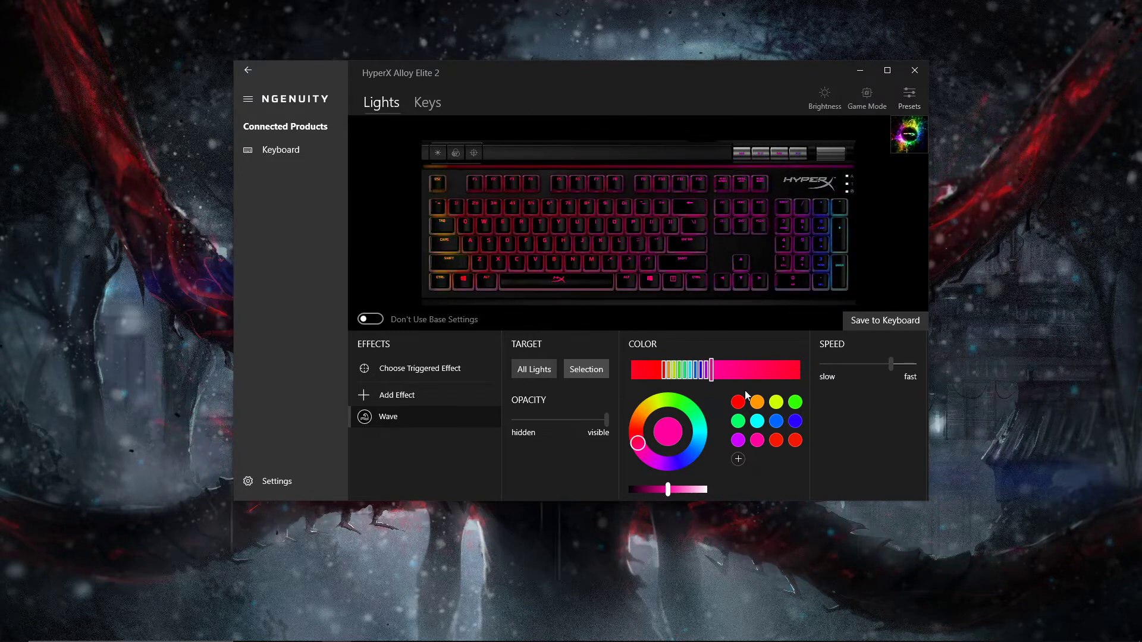
drag(712, 370, 857, 370)
- Make the blue stop cyan-blue and the stop near the gradient's end red
click(706, 370)
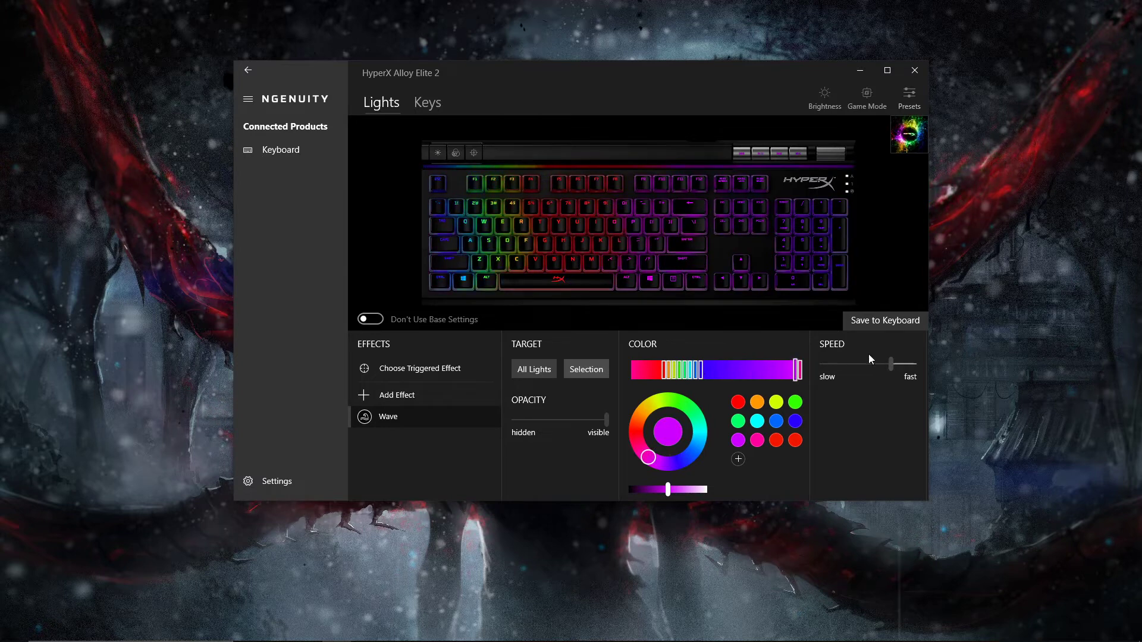
click(697, 373)
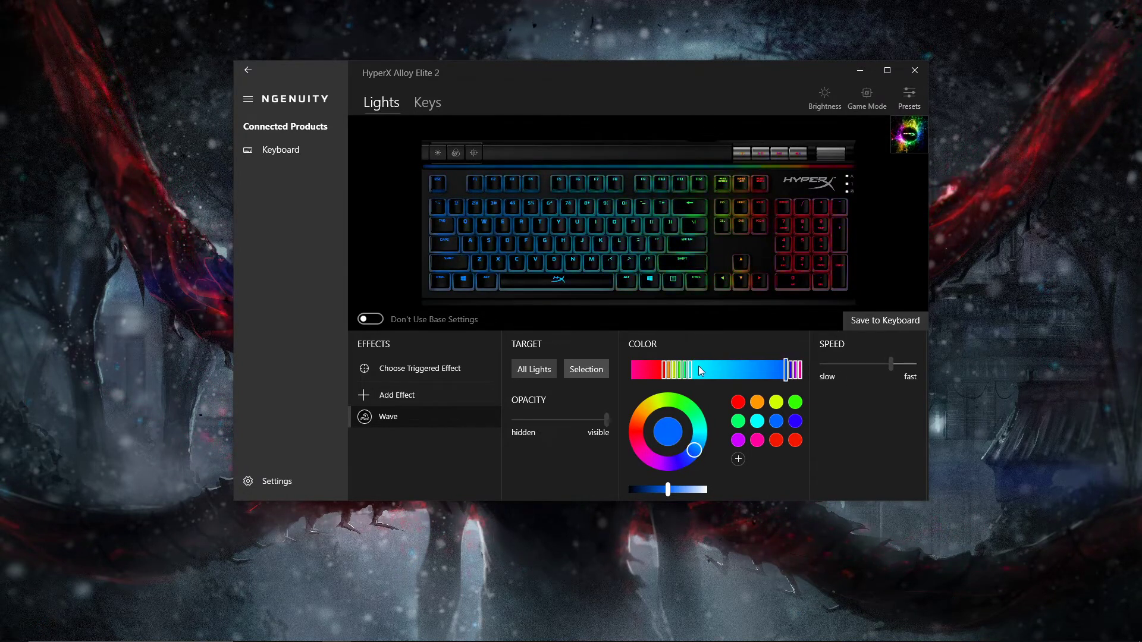
click(778, 419)
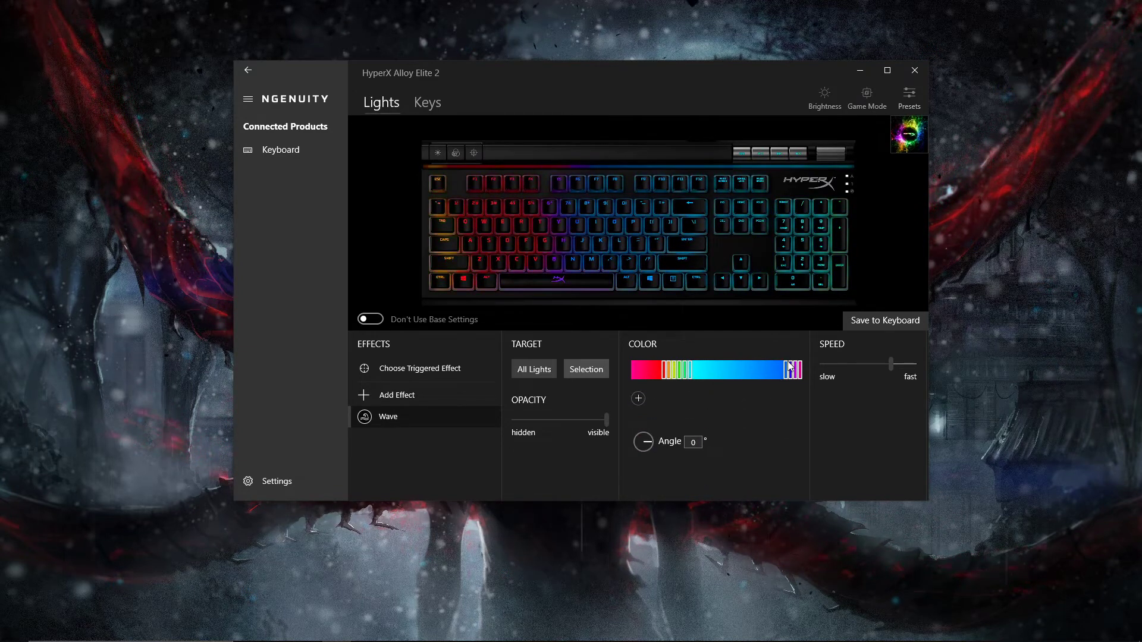
click(788, 368)
click(795, 403)
click(776, 403)
click(756, 404)
click(738, 404)
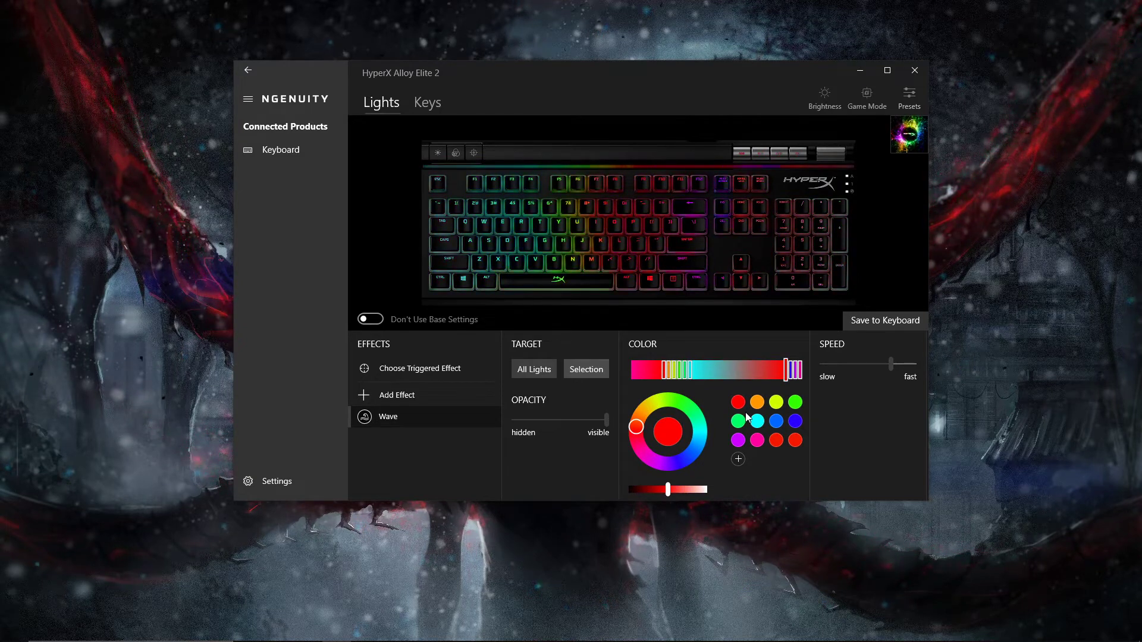
- Recolour the middle gradient stops, settling on green and cyan
click(690, 369)
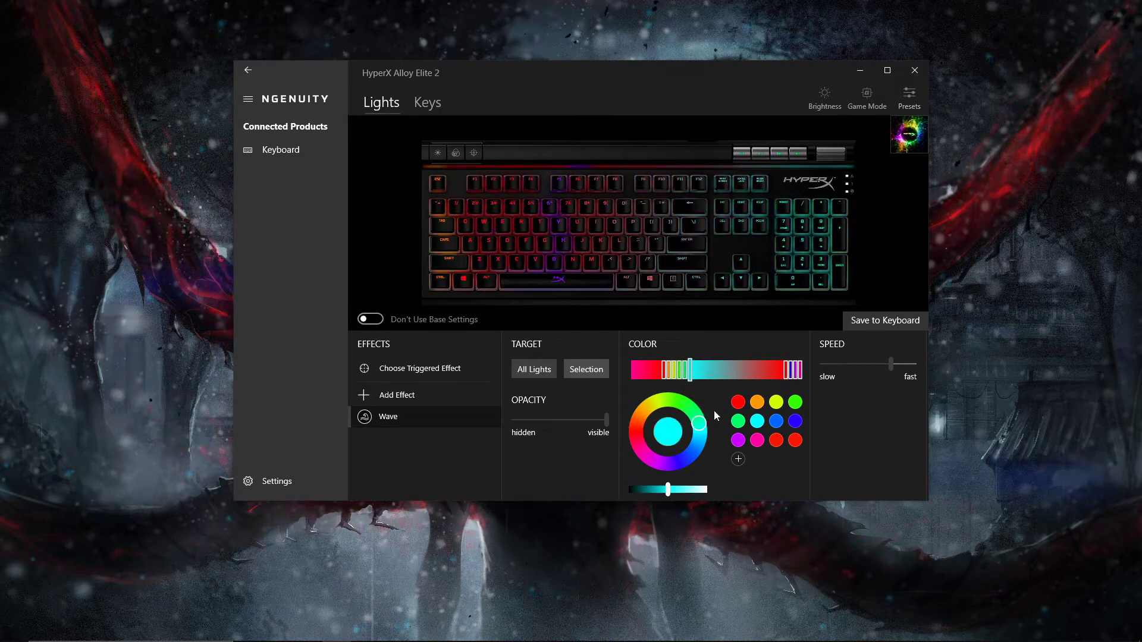
click(738, 421)
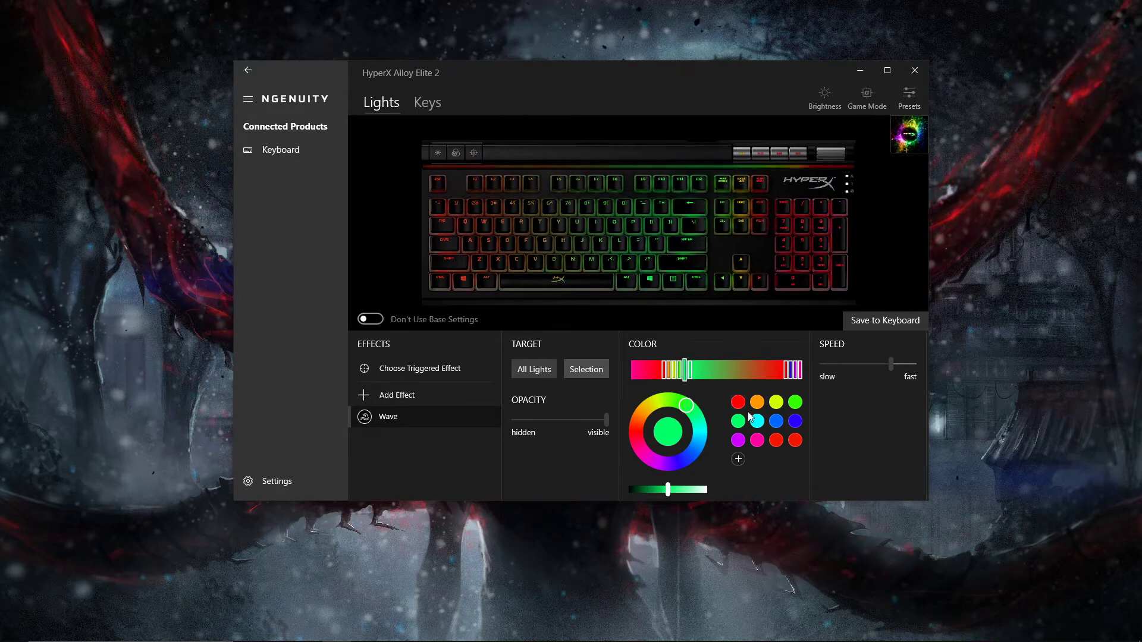
click(680, 369)
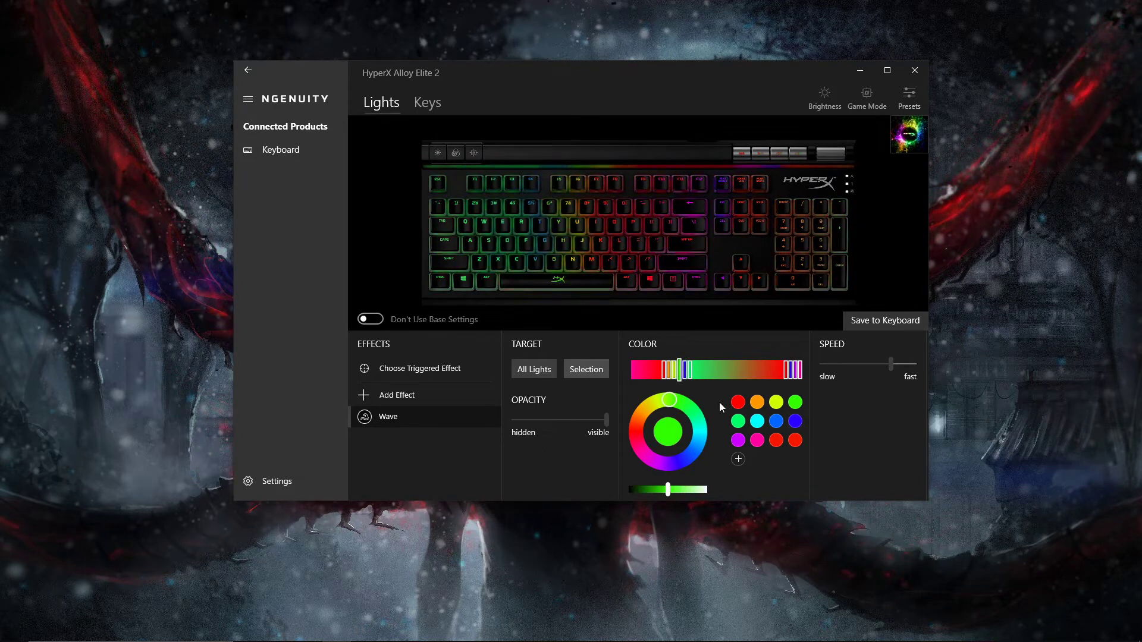
click(738, 440)
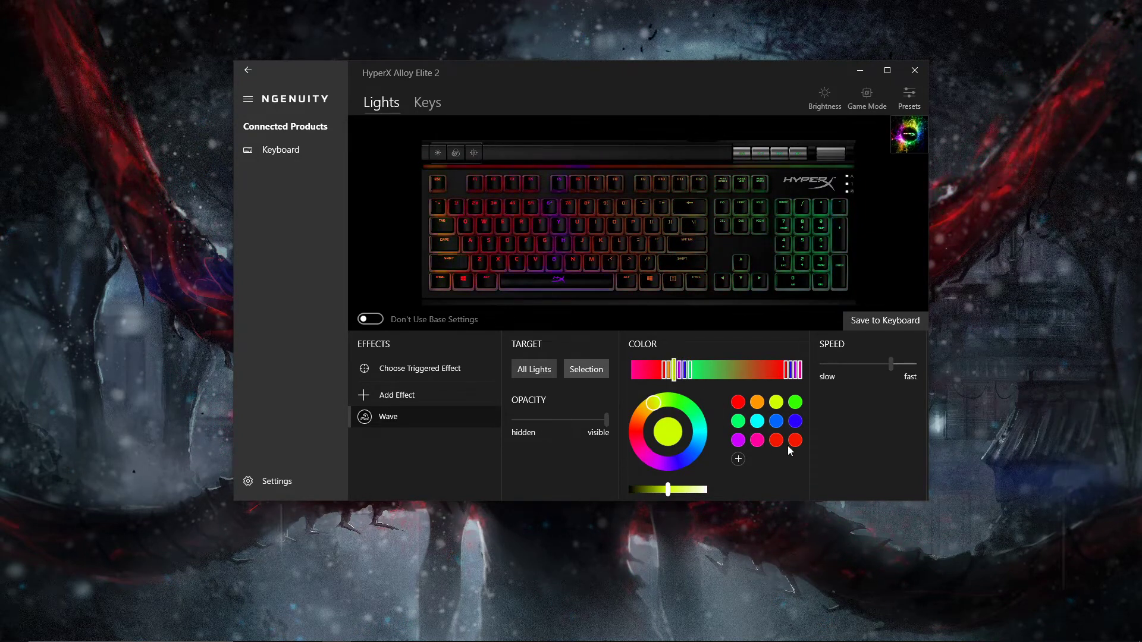
click(776, 441)
click(670, 373)
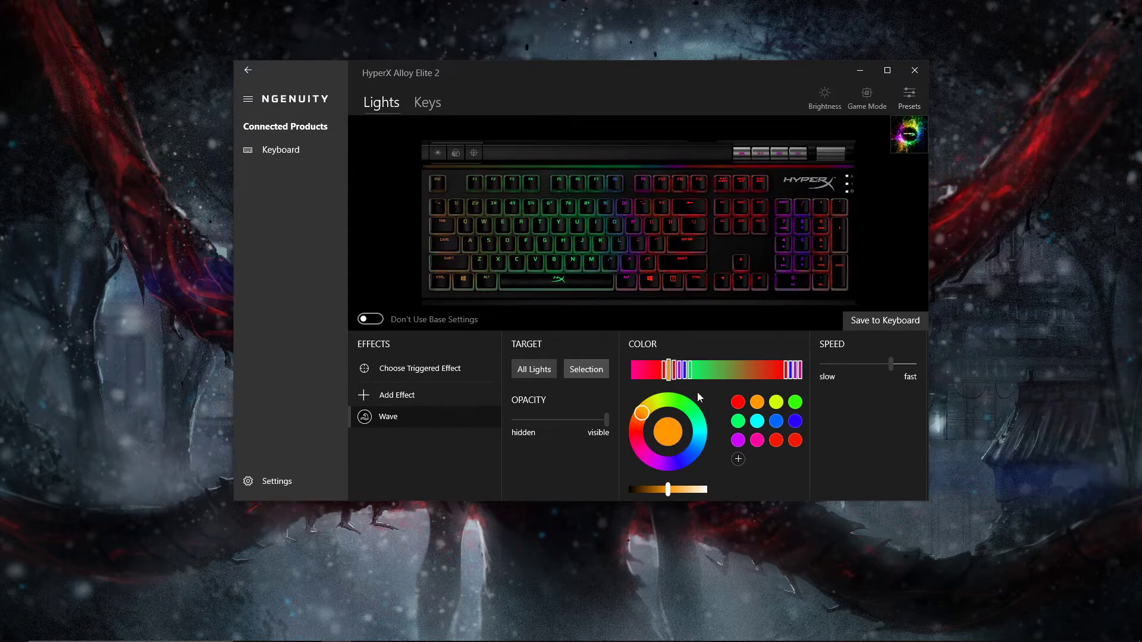
click(757, 421)
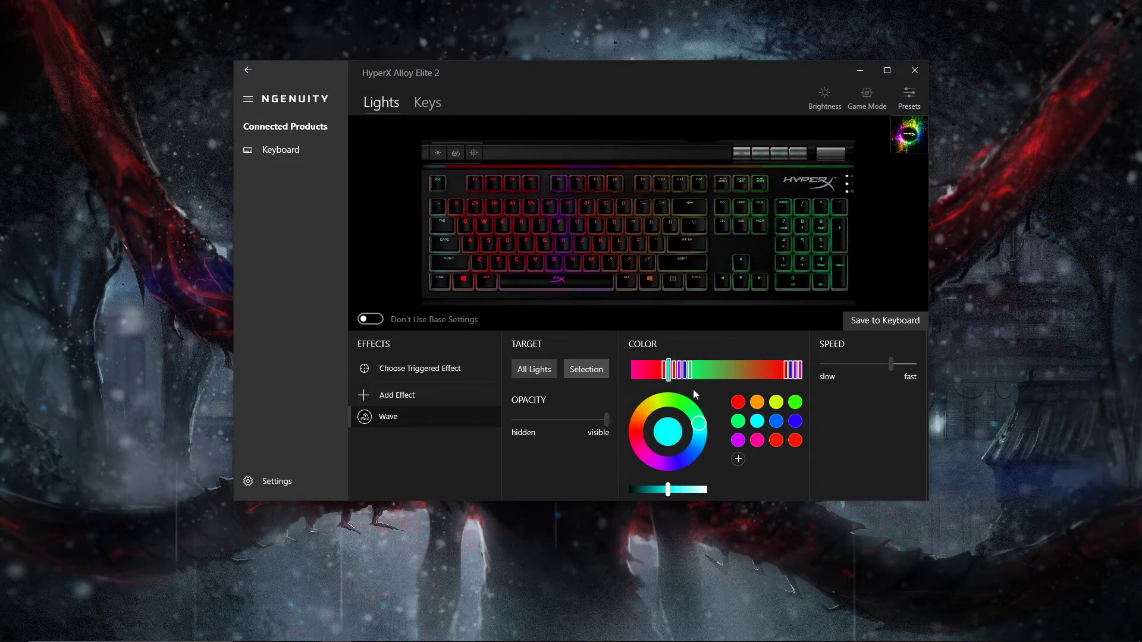
- Make the end stops yellow and orange and the last stop blue
click(666, 372)
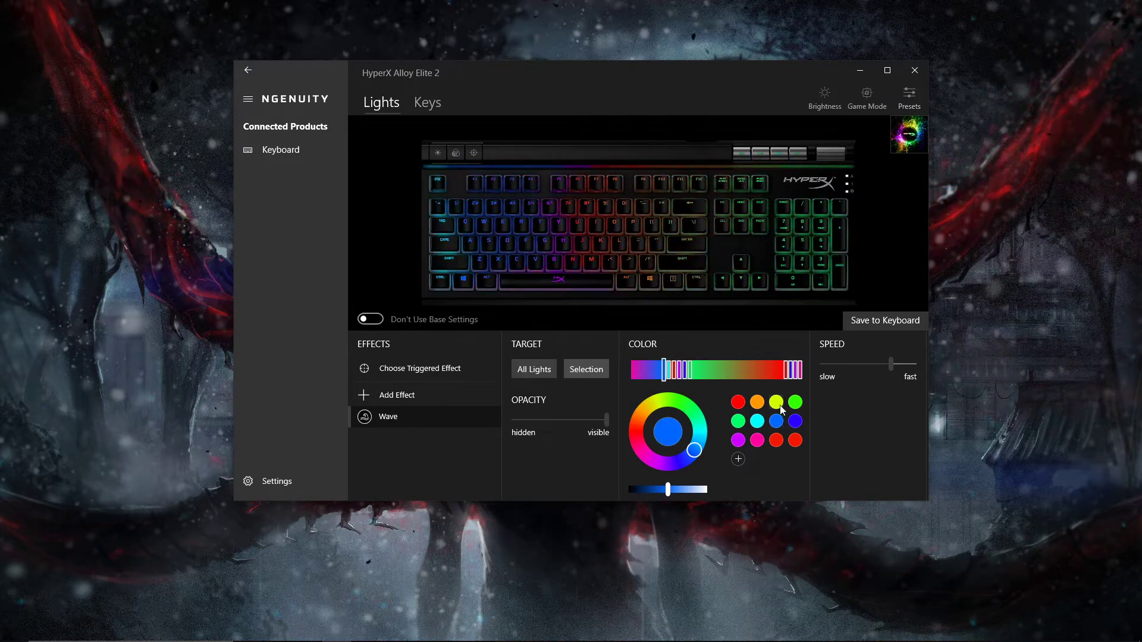
click(786, 369)
click(775, 405)
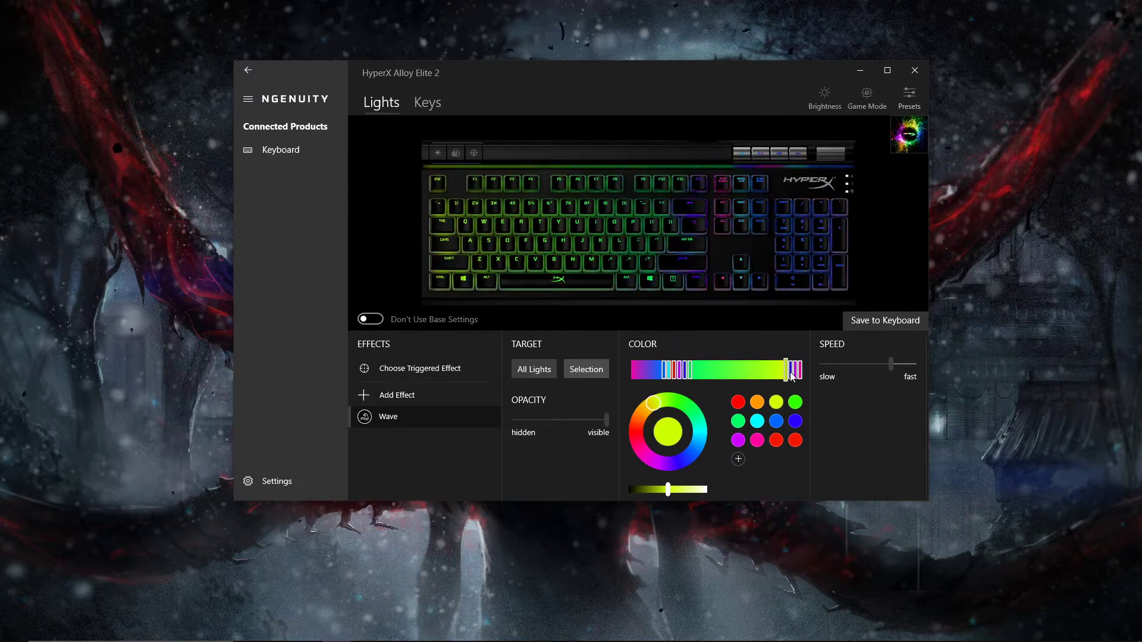
click(796, 369)
click(758, 404)
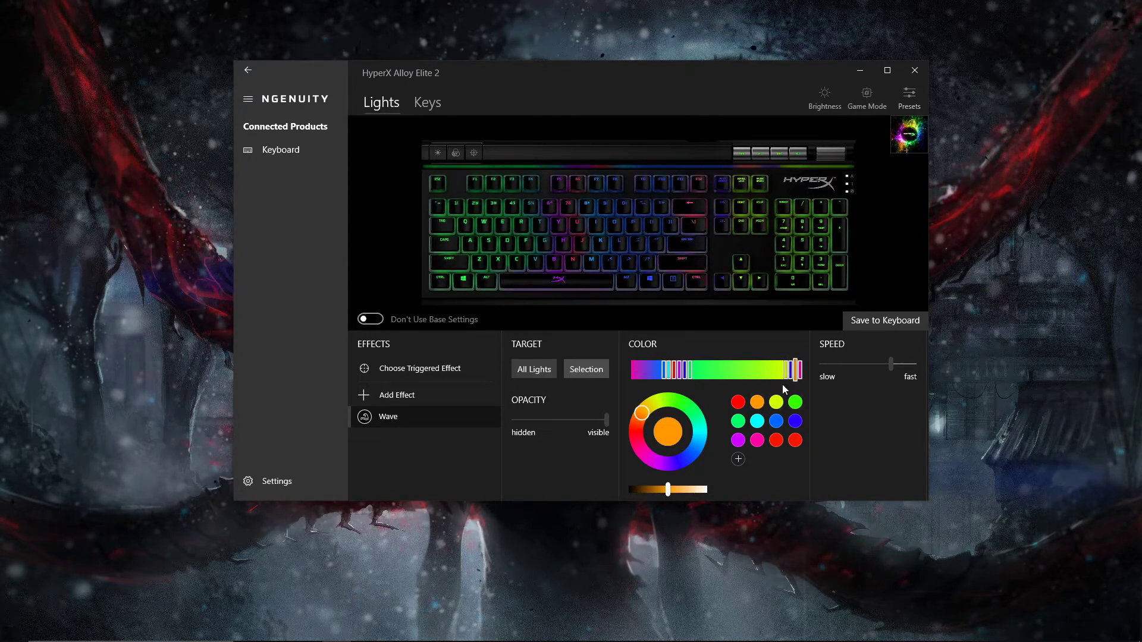
click(801, 373)
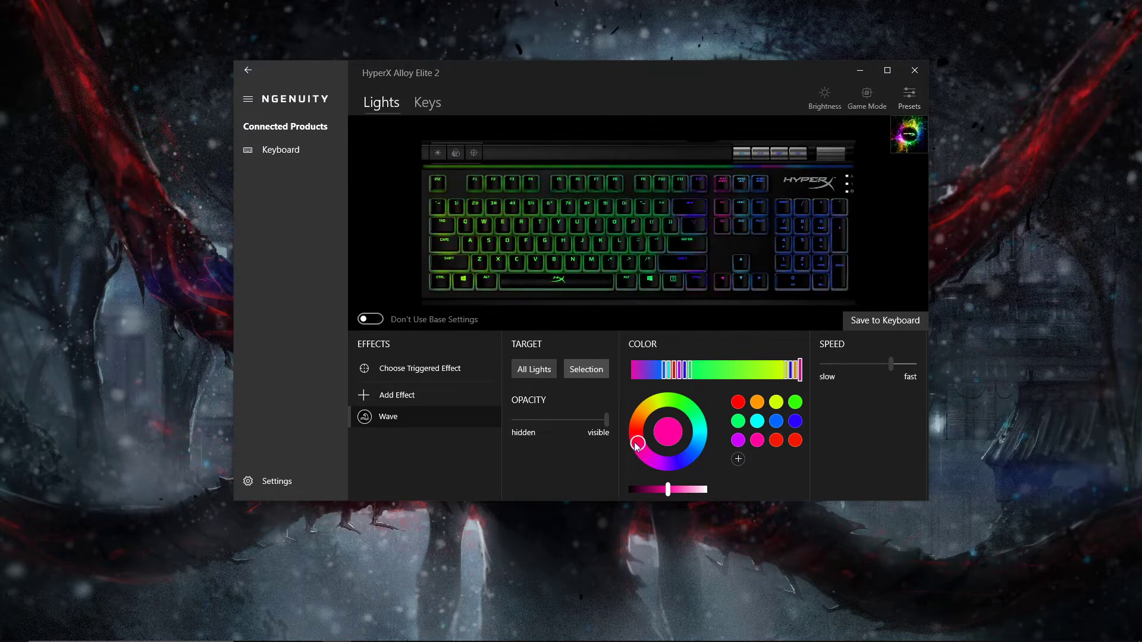
drag(638, 443, 621, 486)
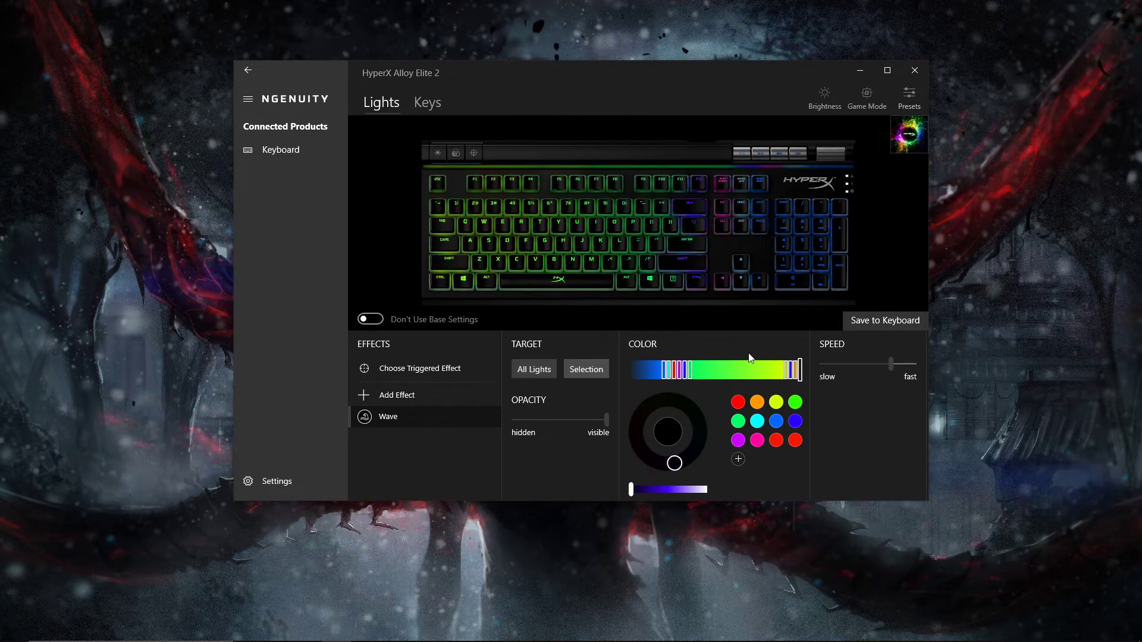
- Shift the yellow-green and end stops on the Wave gradient, finishing the orange stop
click(734, 359)
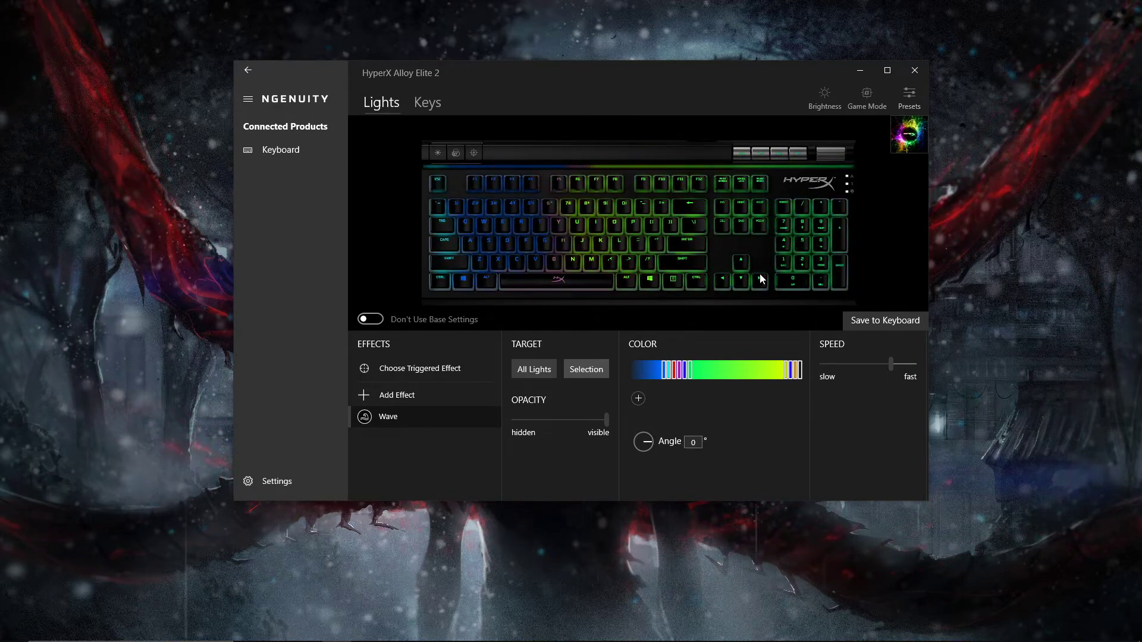
click(686, 369)
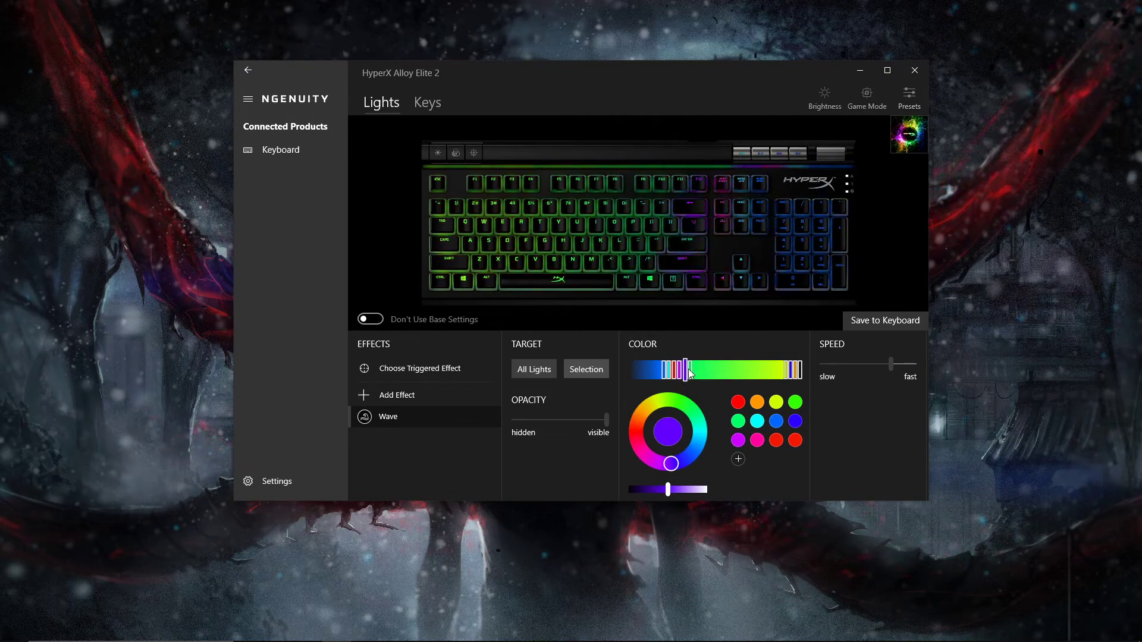
click(708, 370)
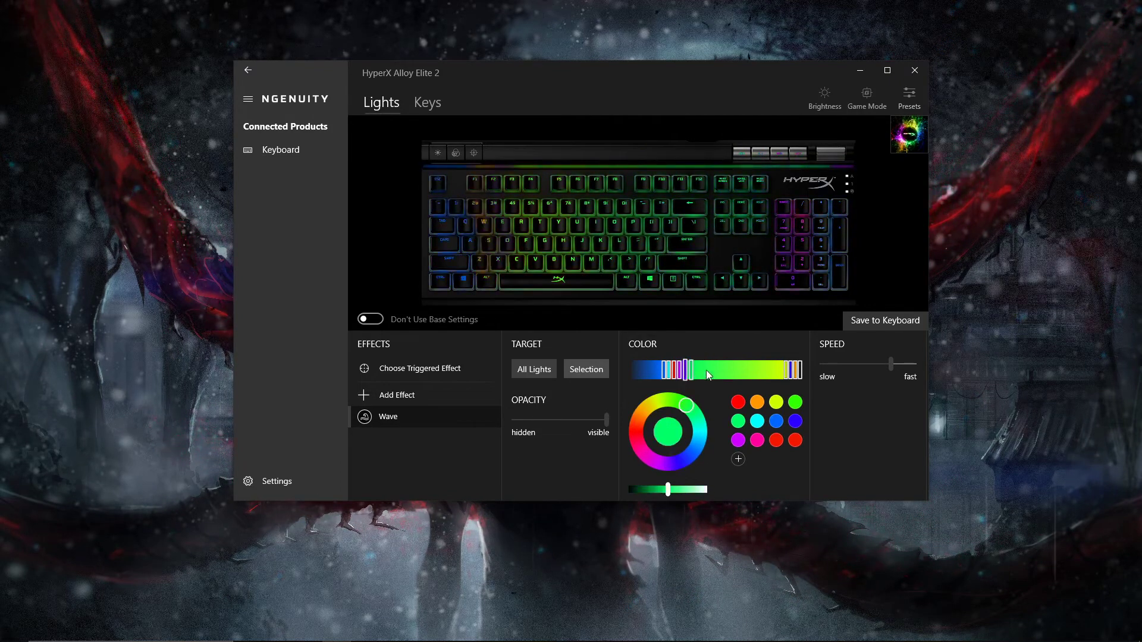
click(674, 369)
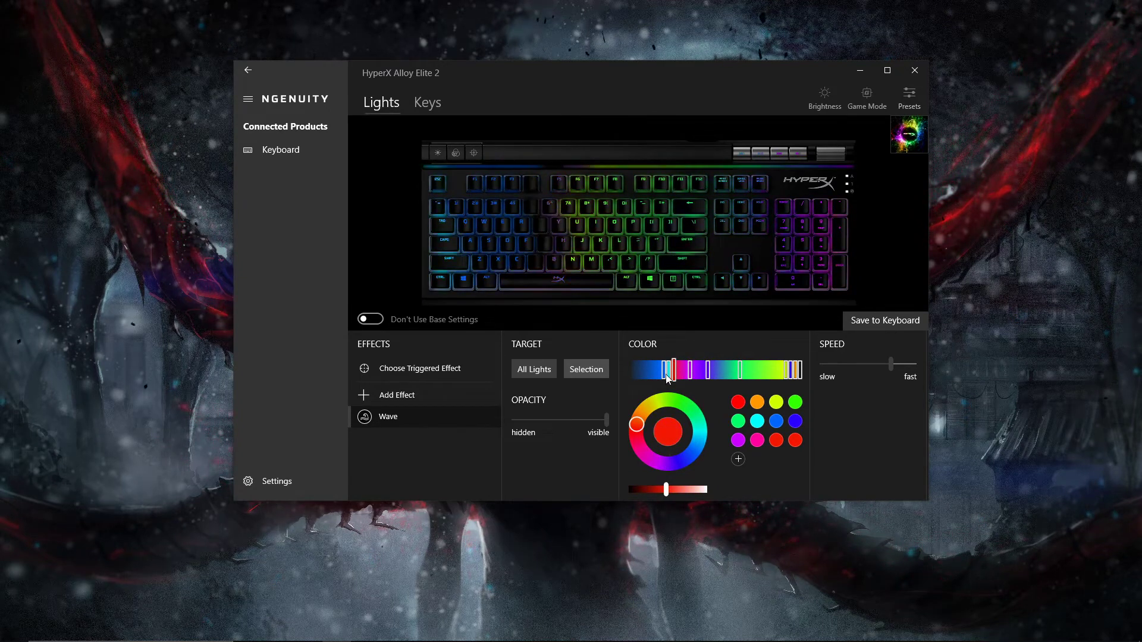
drag(667, 370, 657, 369)
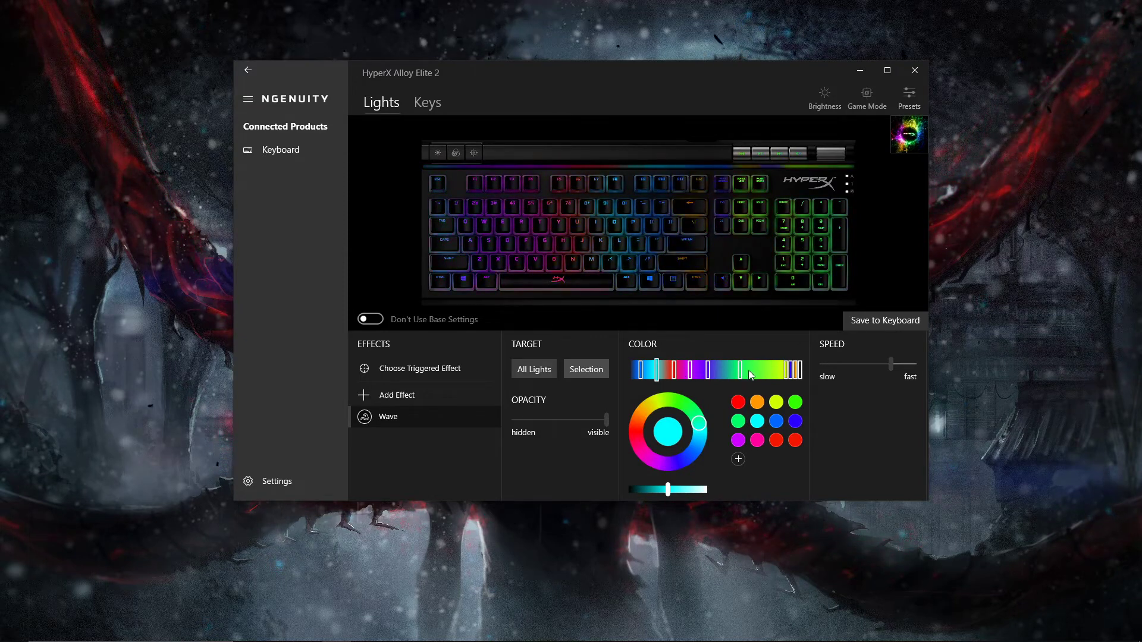
click(789, 373)
drag(788, 374, 771, 373)
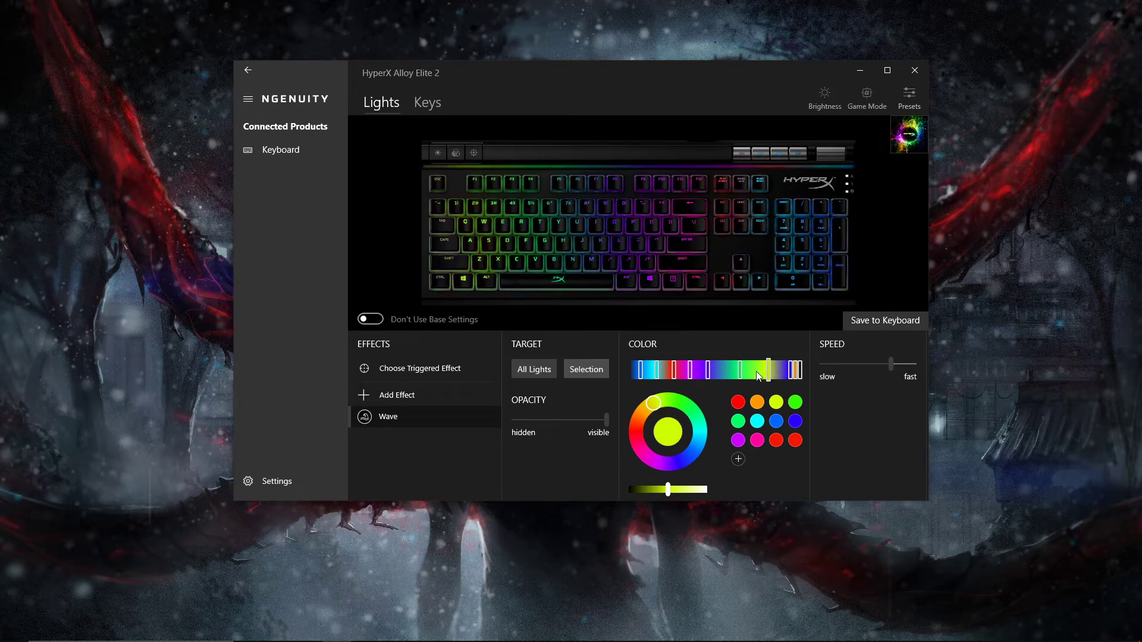
mouse_move(770, 374)
mouse_down()
mouse_move(754, 373)
mouse_move(787, 373)
mouse_up()
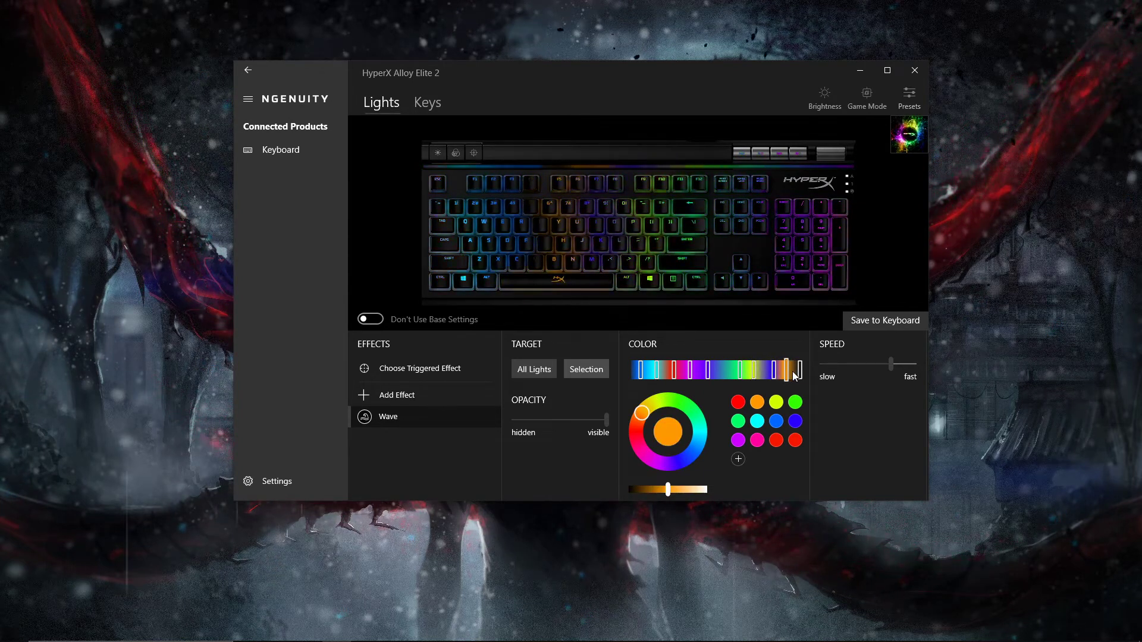
click(776, 340)
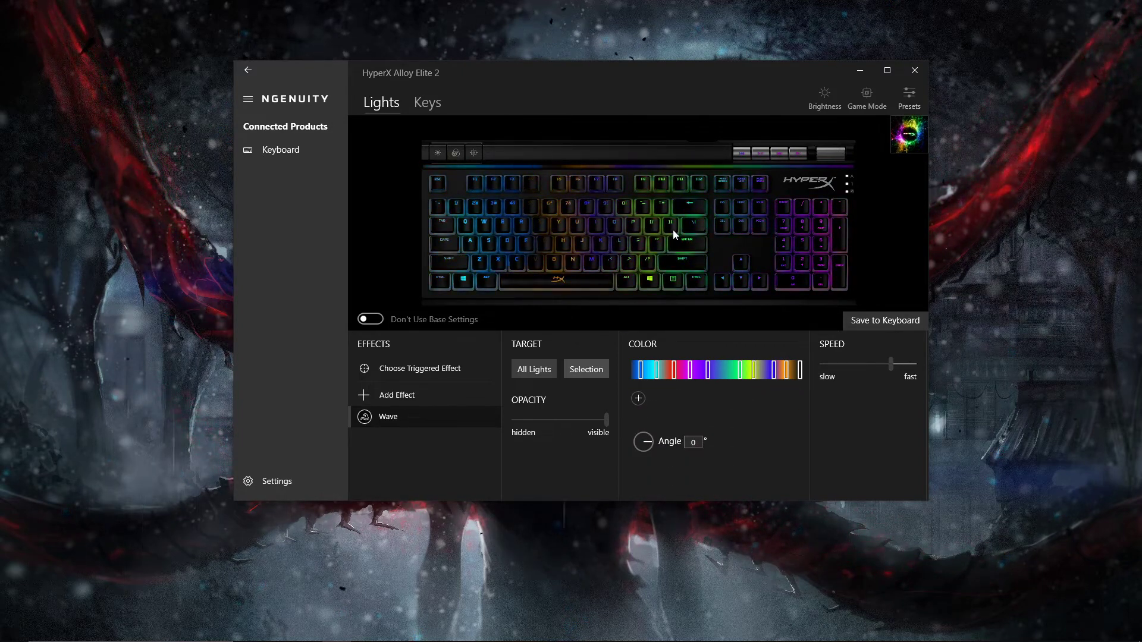
- Replace the Wave effect with a Flame triggered effect
mouse_move(447, 428)
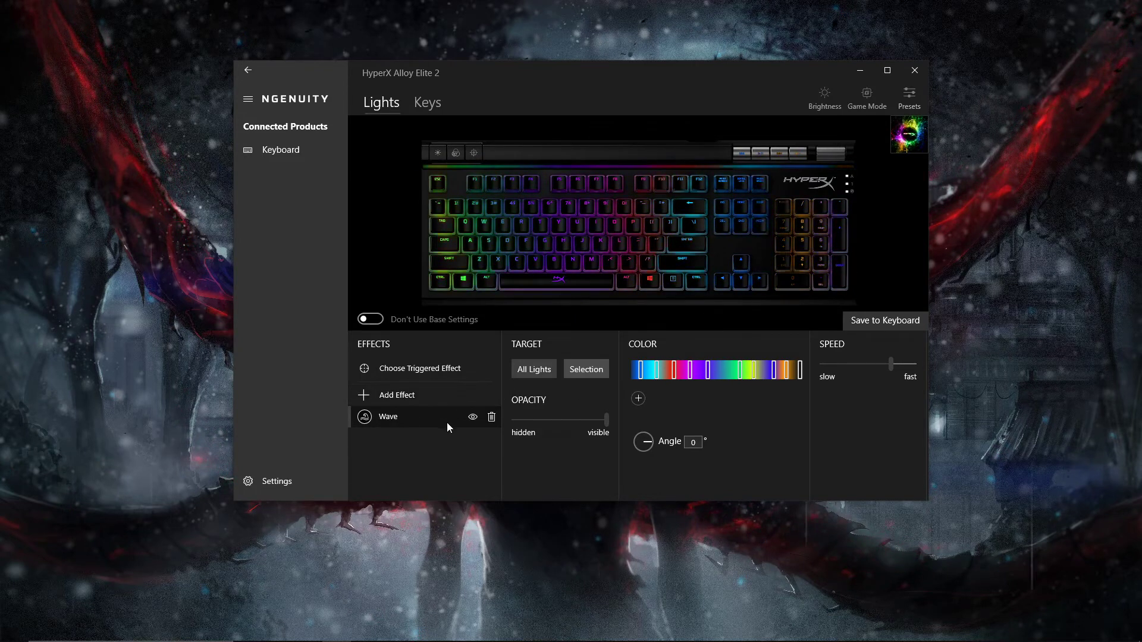
click(491, 417)
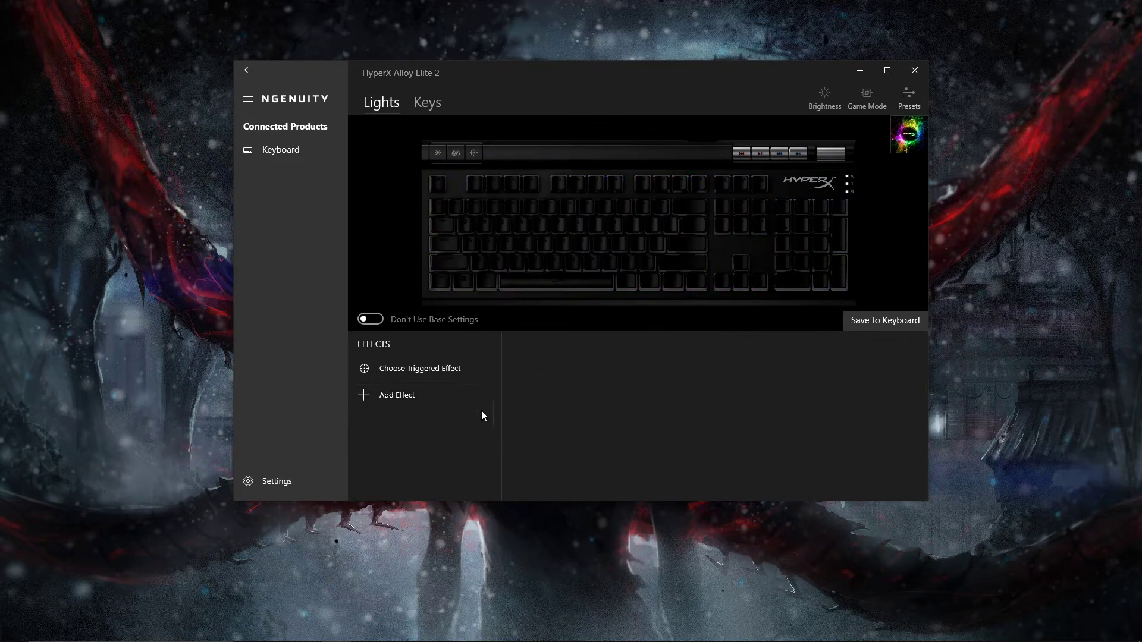
click(428, 368)
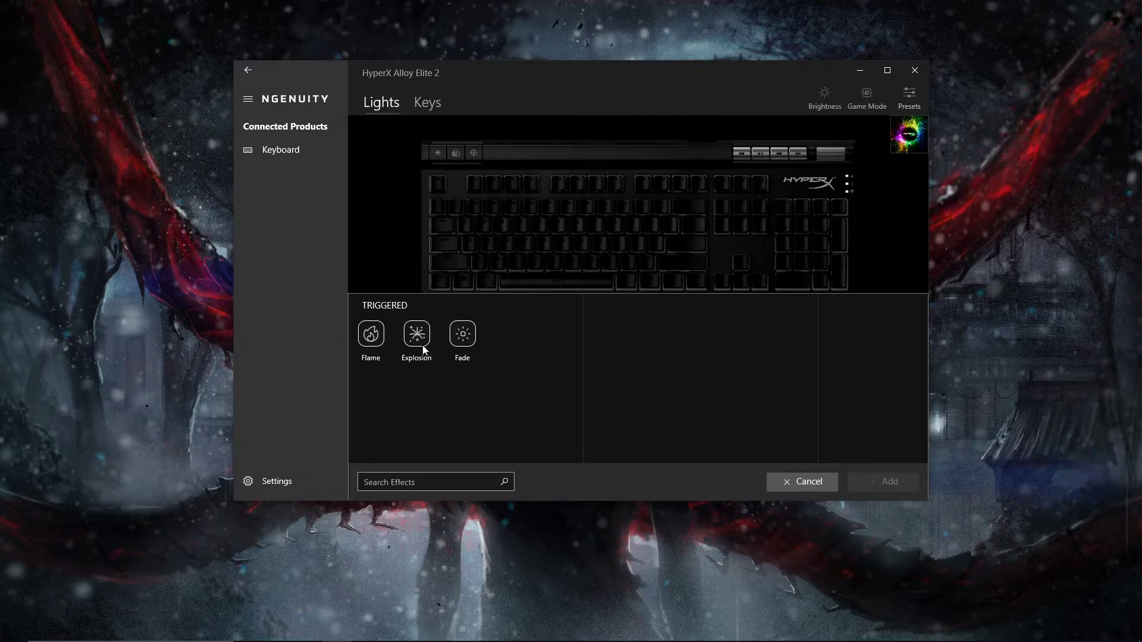
click(365, 339)
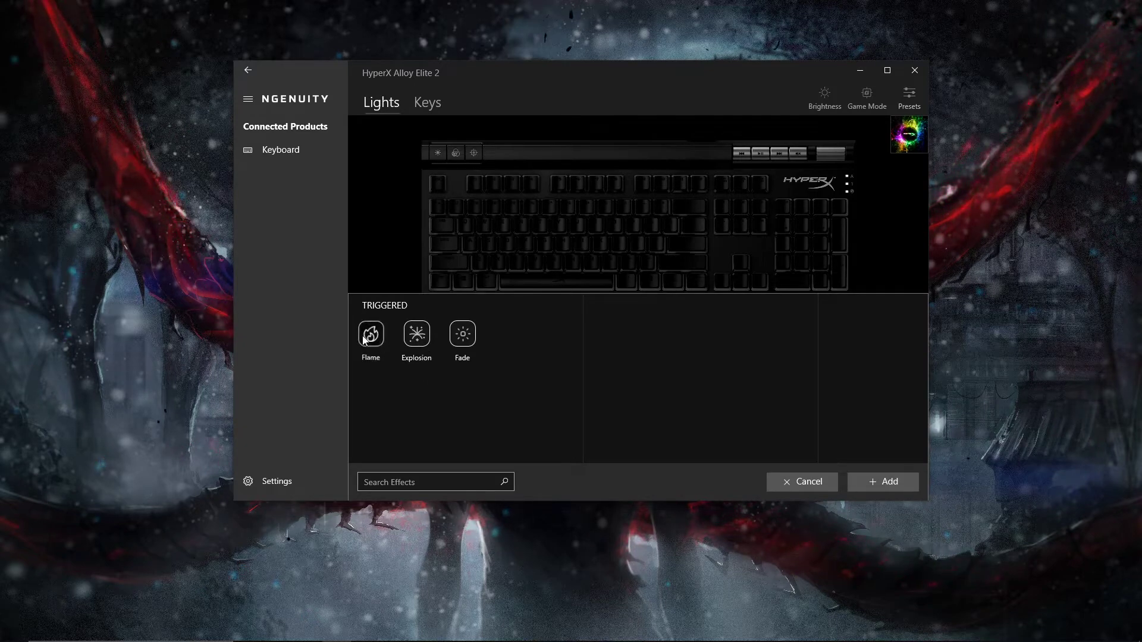
click(883, 482)
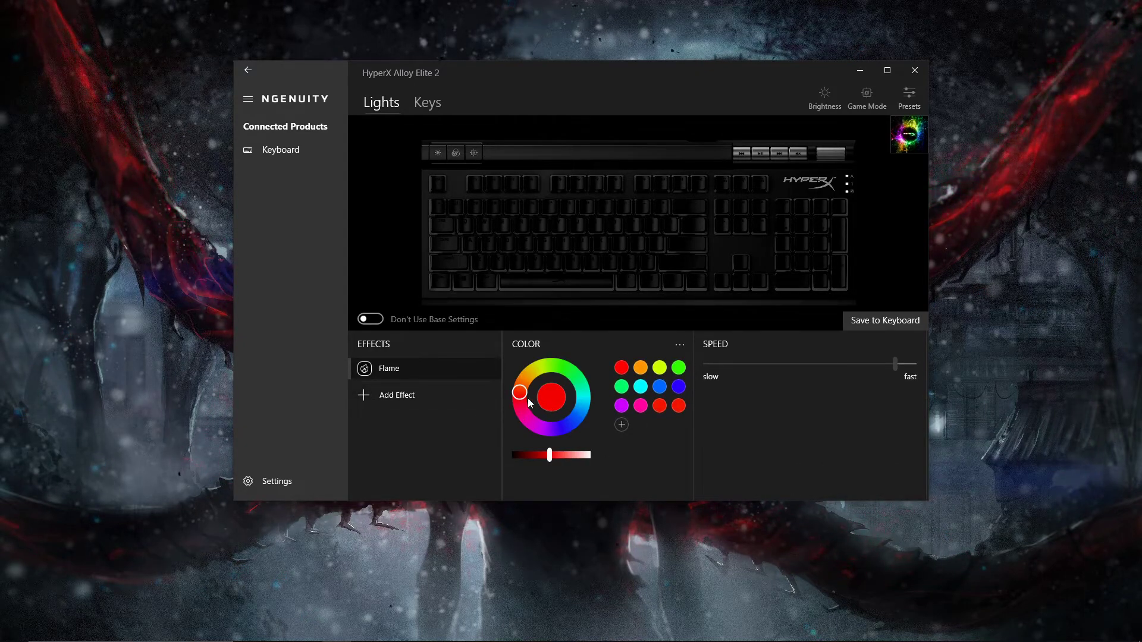
drag(521, 407, 513, 403)
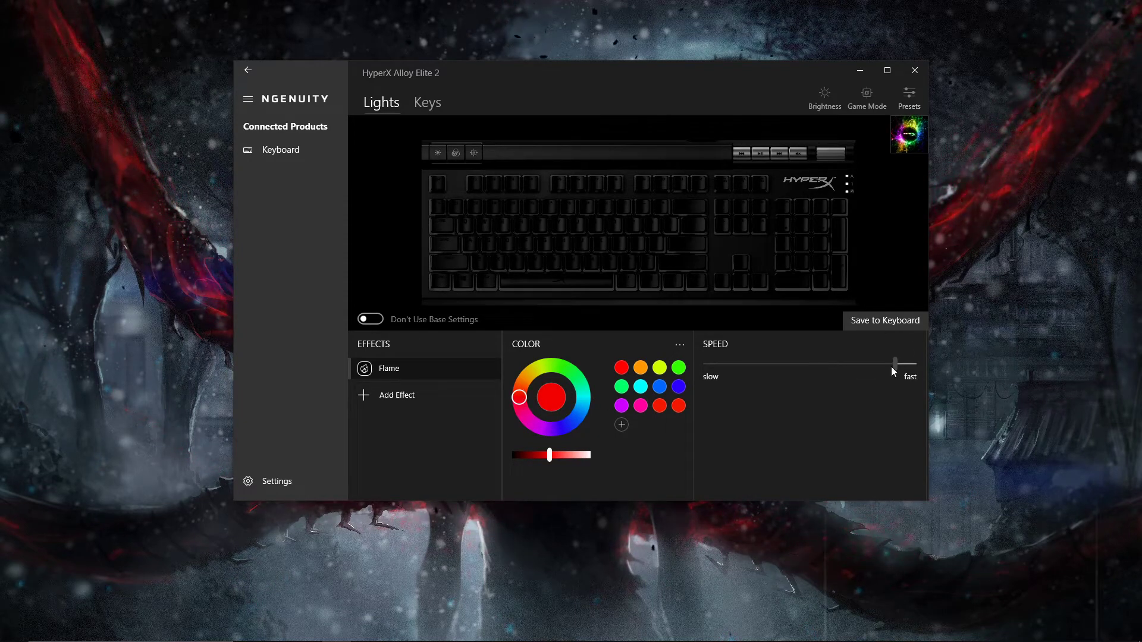
- Press H, M, B and S to preview flames on the keyboard
key(h)
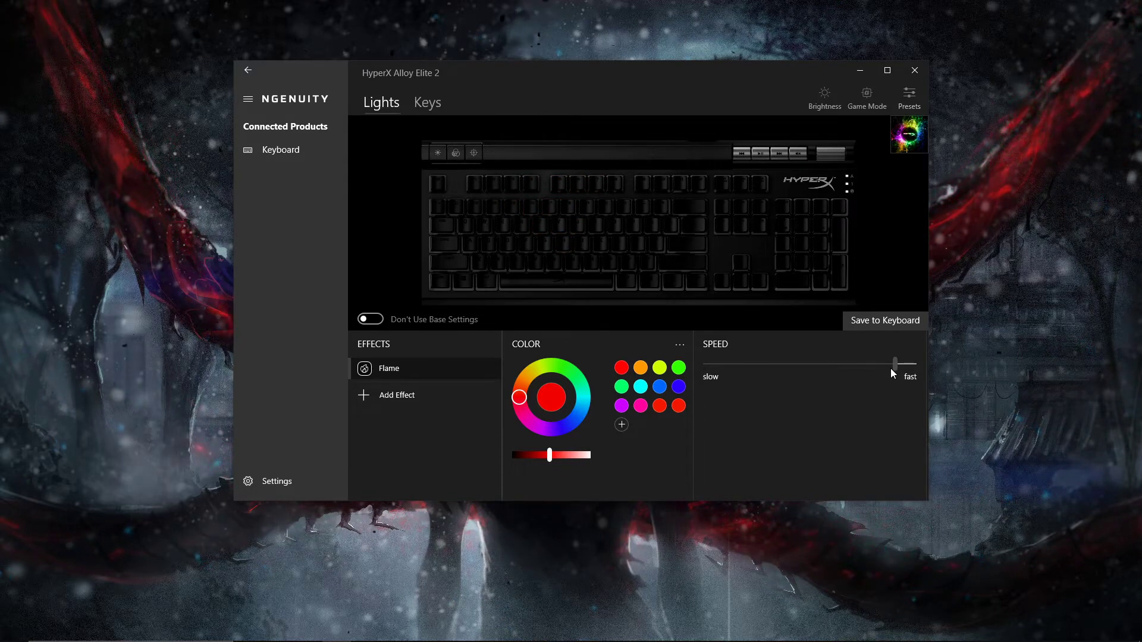
key(m)
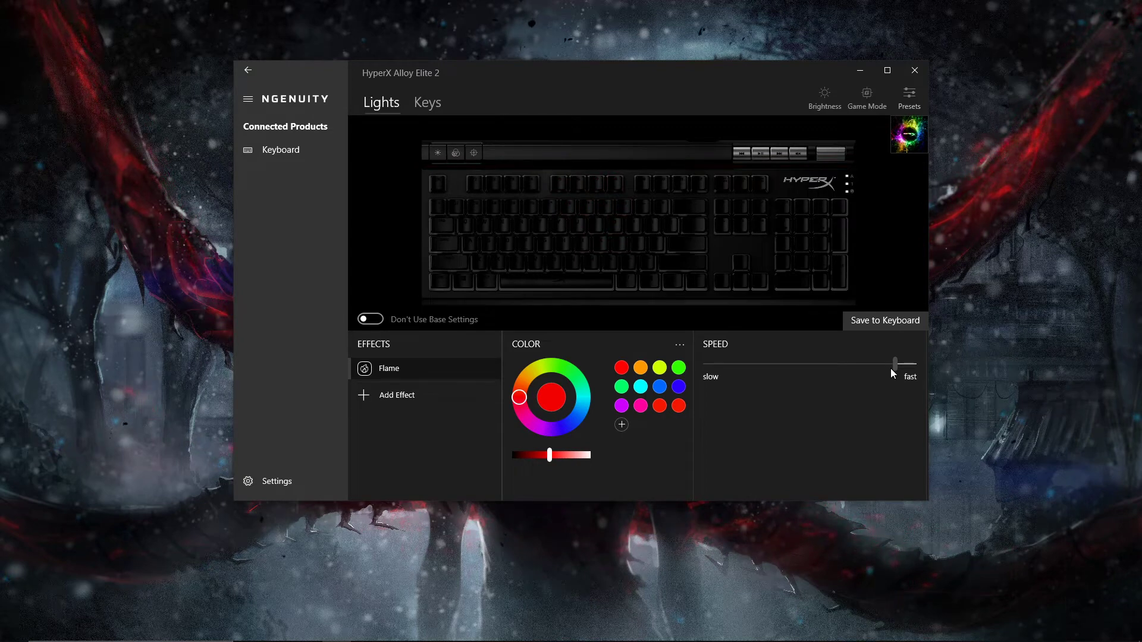
key(b)
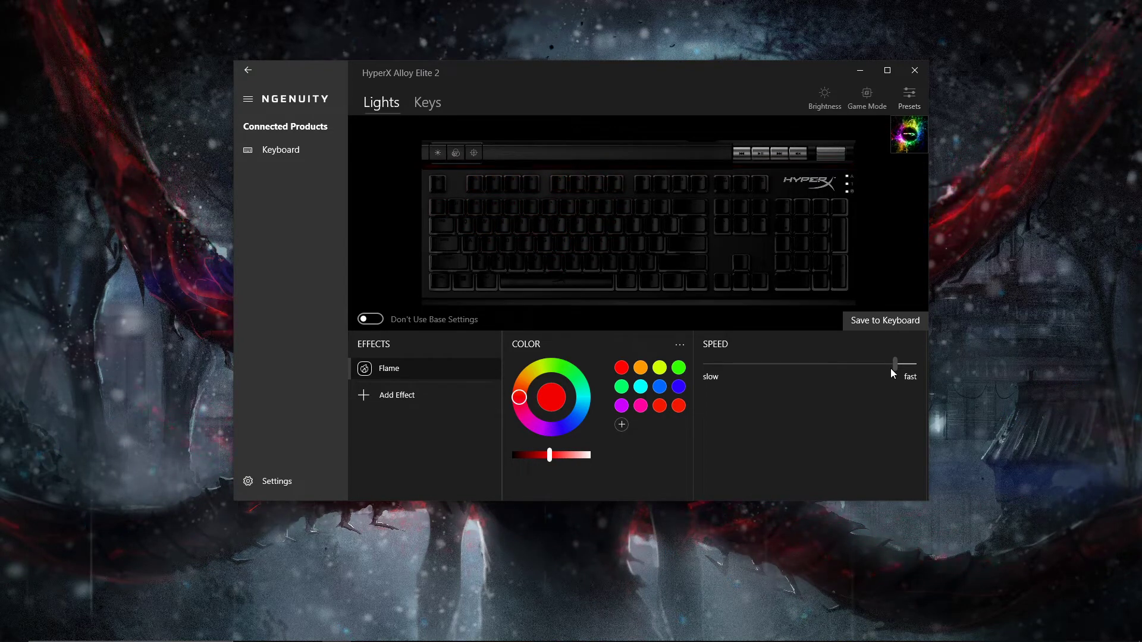
key(s)
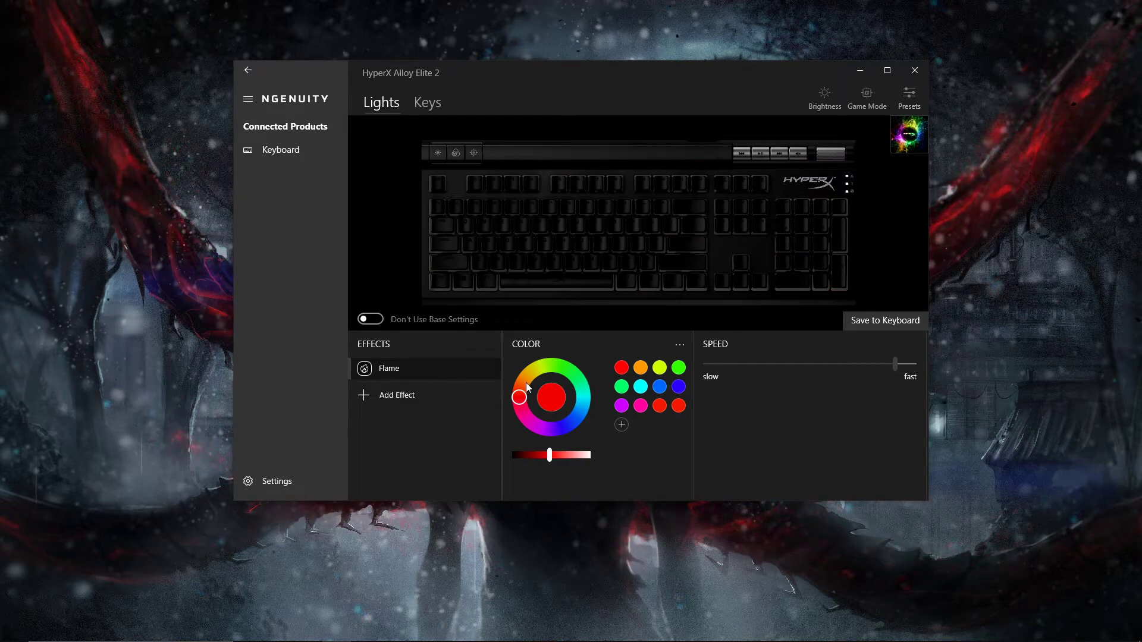
- Try blue, cyan and pink Flame colours, settling on orange
drag(547, 437, 588, 411)
click(679, 387)
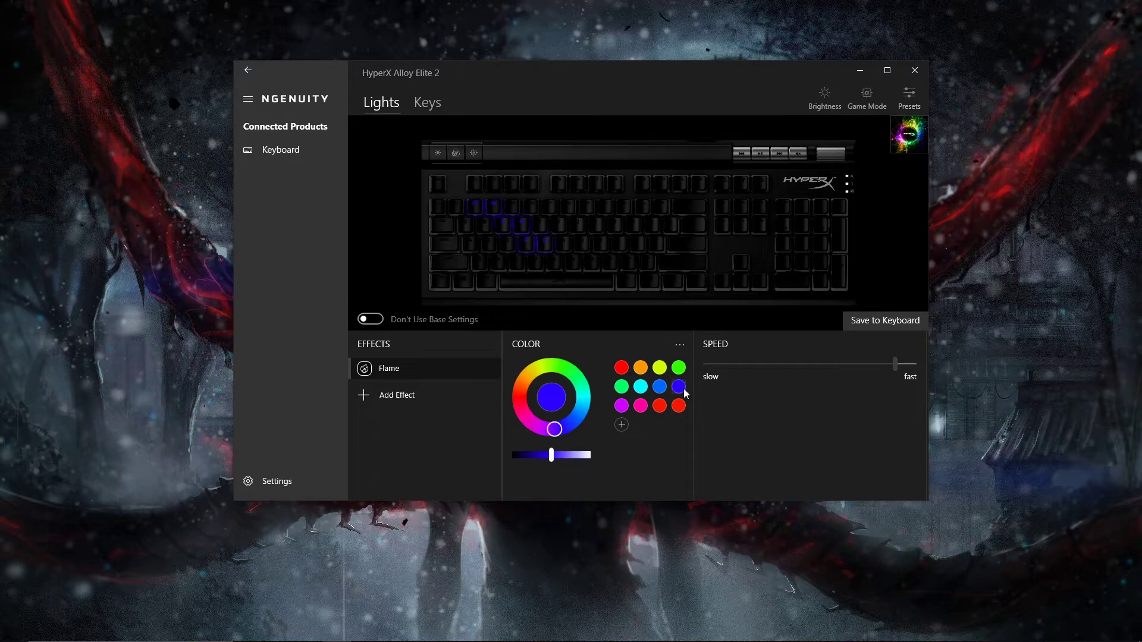
click(642, 388)
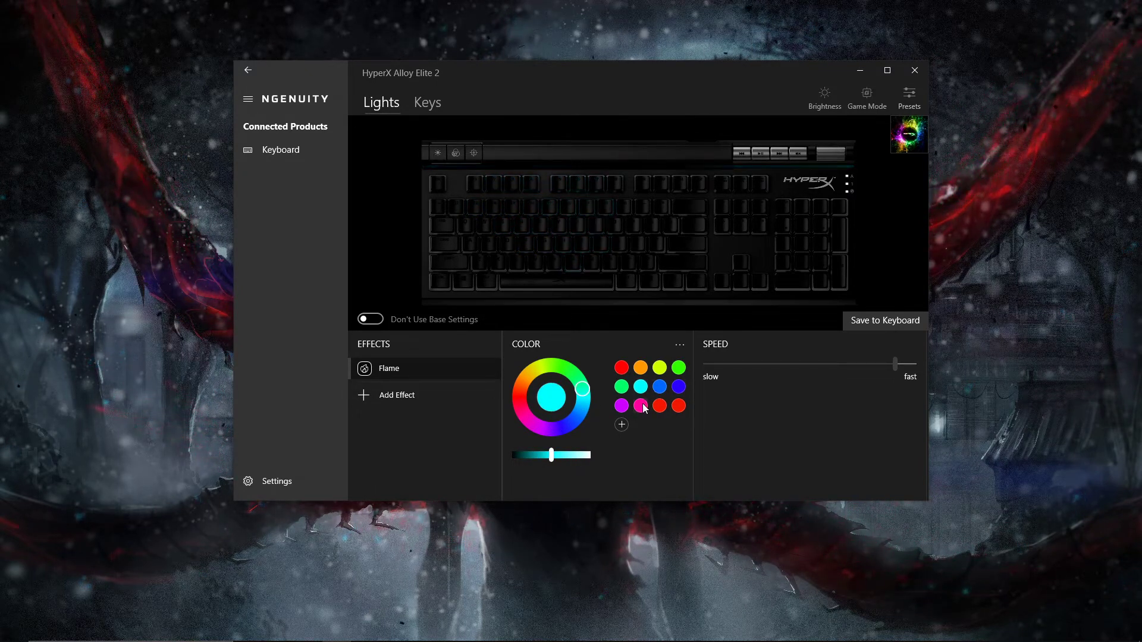
click(638, 409)
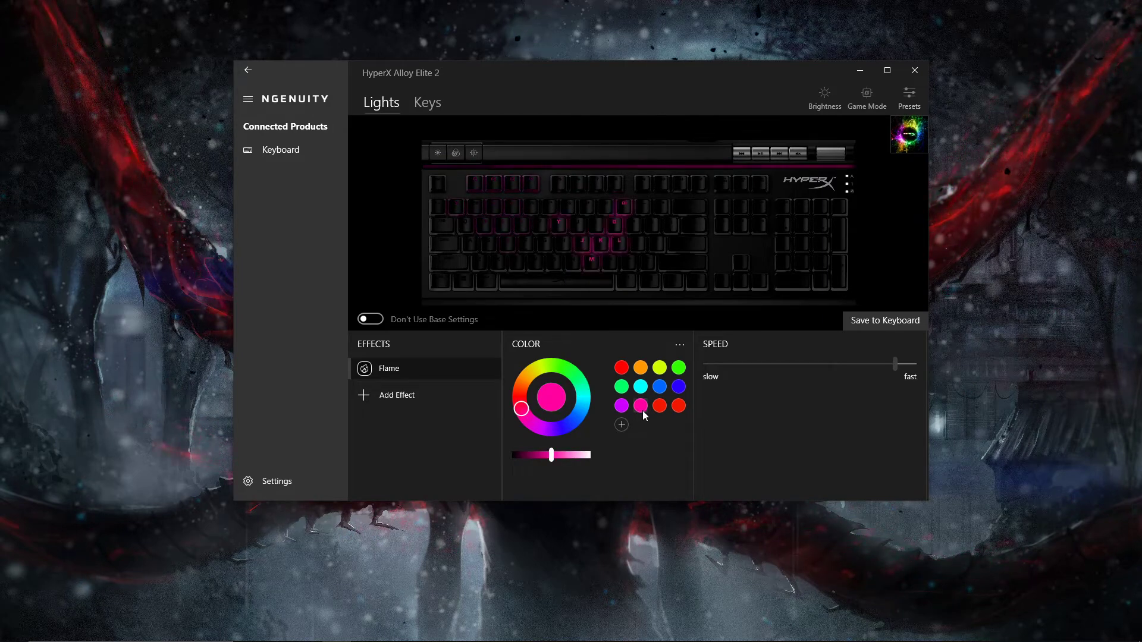
click(643, 368)
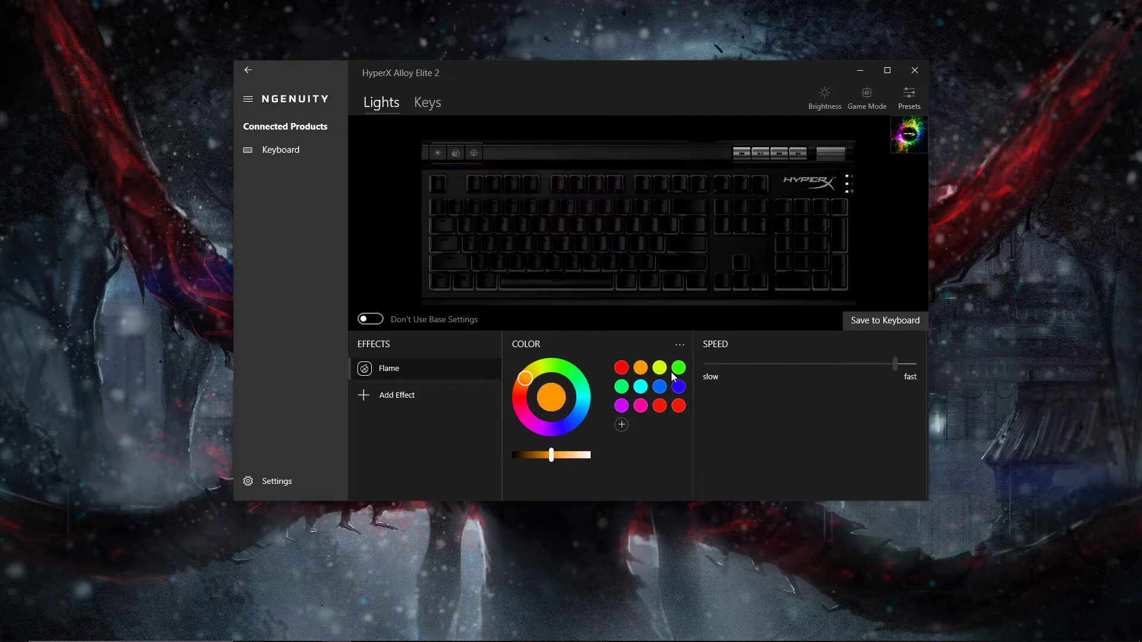
- Add a Wave looped effect beneath Flame with opacity lowered to about 60%
mouse_move(486, 373)
click(430, 397)
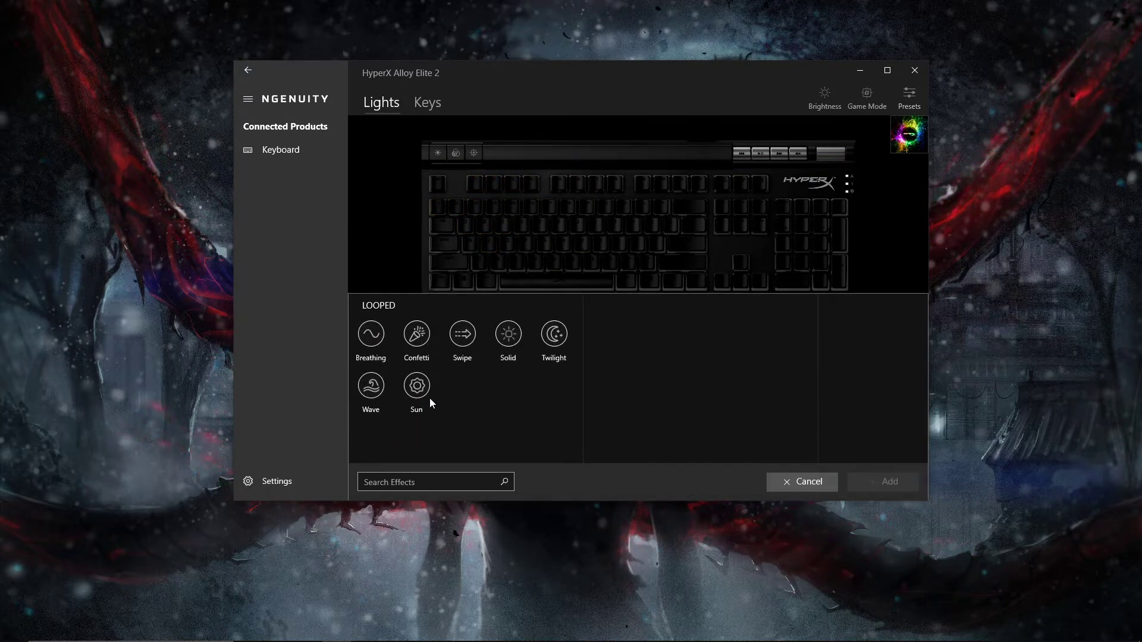
click(882, 480)
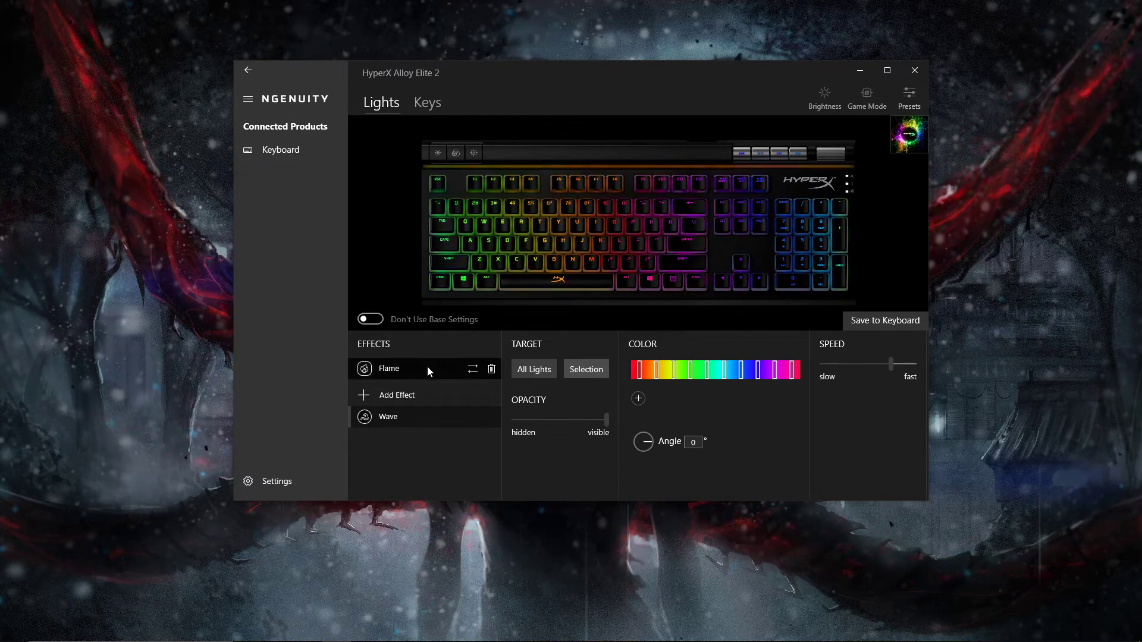
drag(605, 418, 570, 424)
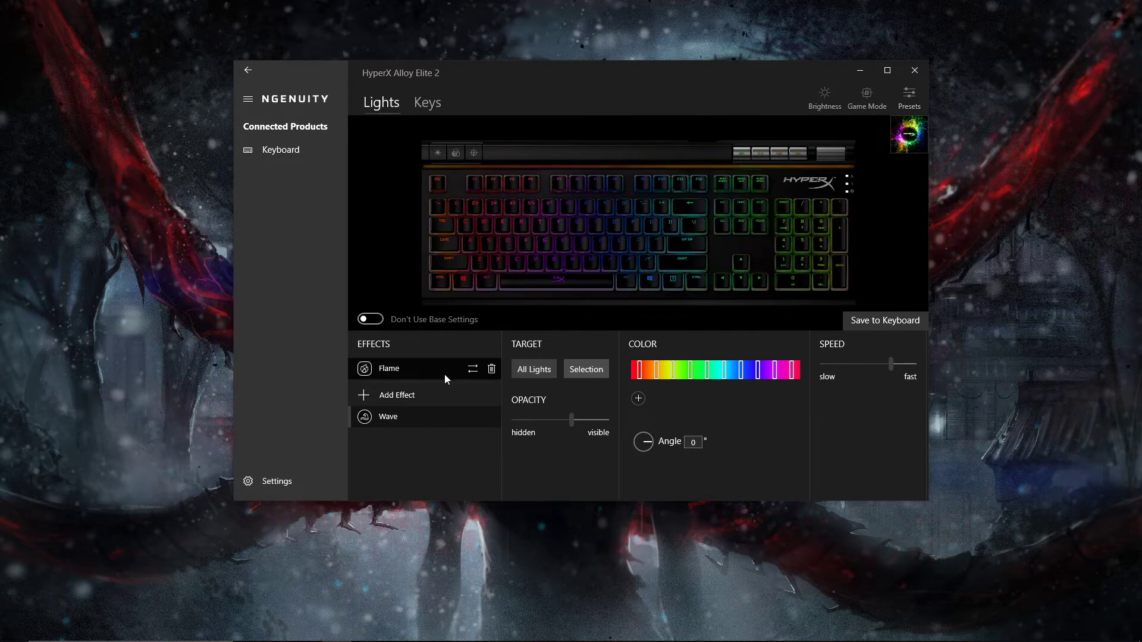
click(415, 379)
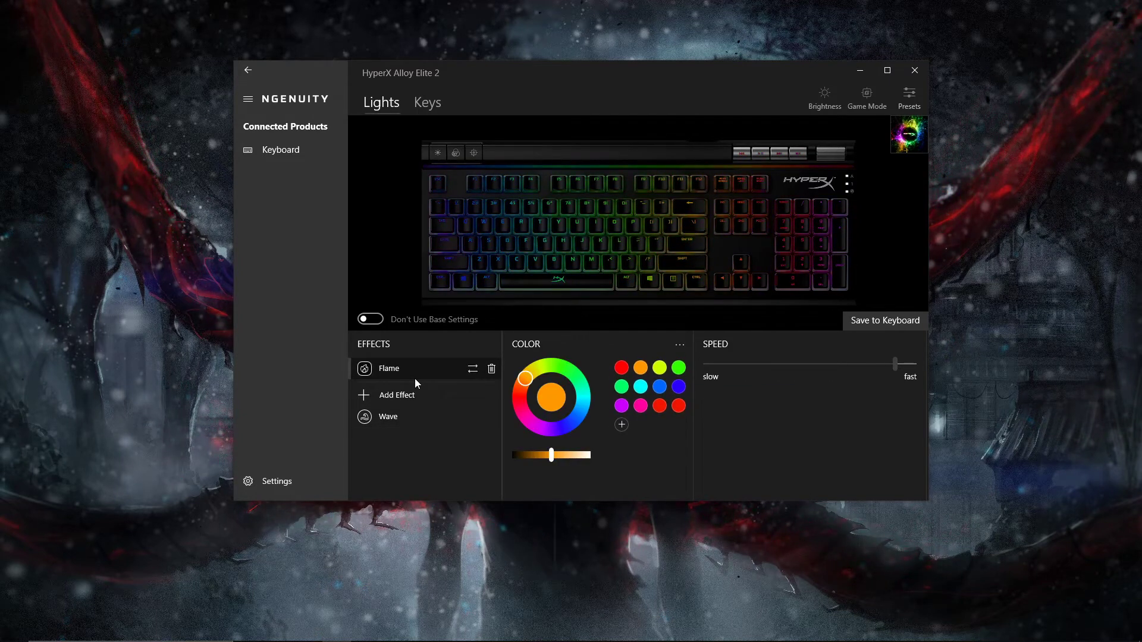
- Delete the Flame and Wave effects and add an Explosion triggered effect
click(492, 369)
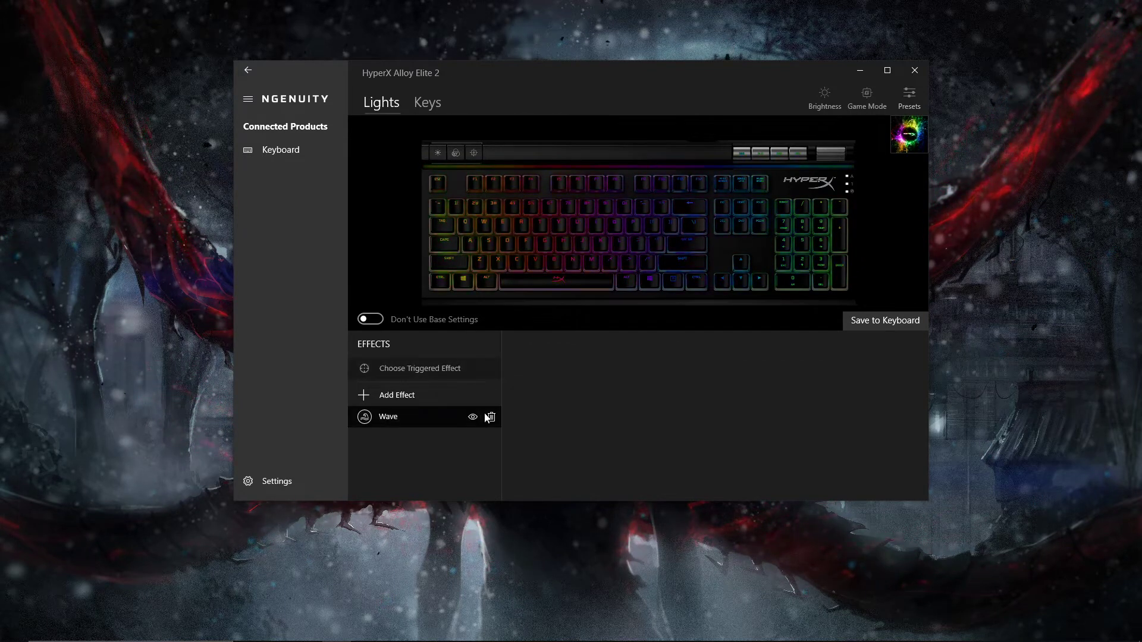
click(489, 416)
click(434, 372)
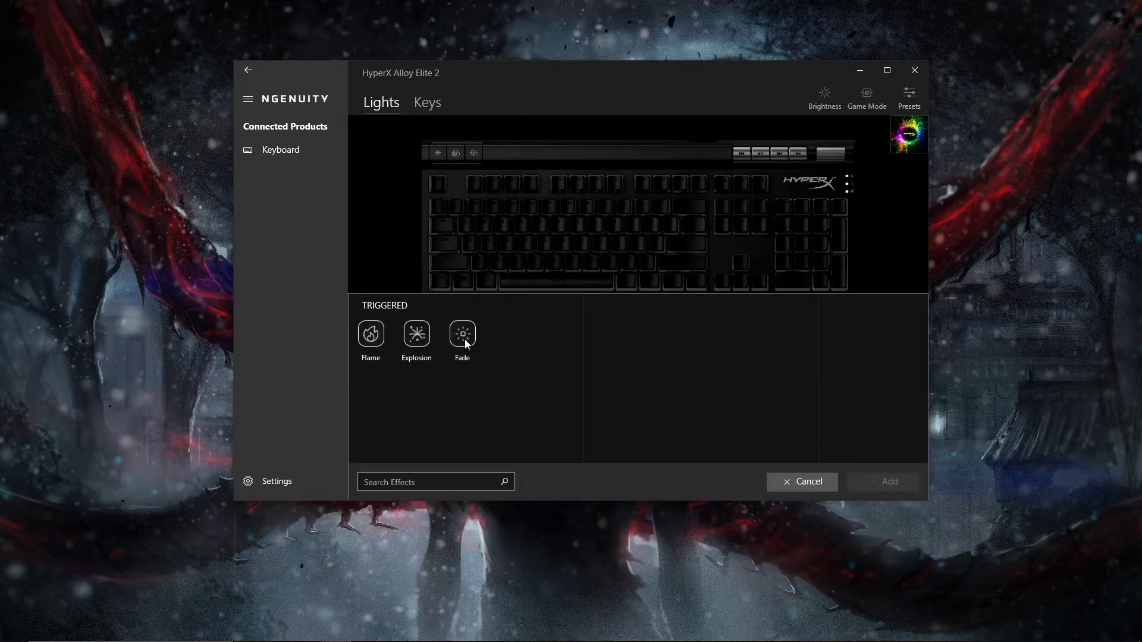
click(370, 335)
click(868, 481)
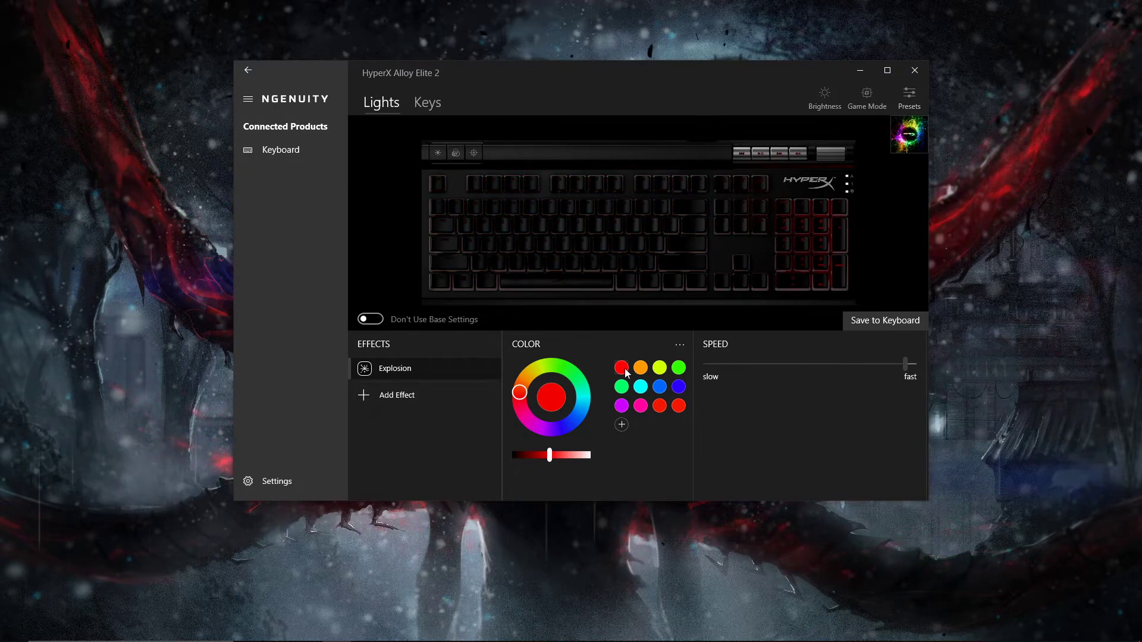
- Colour the Explosion cyan, delete it, then pick Fade from the triggered effects
click(640, 388)
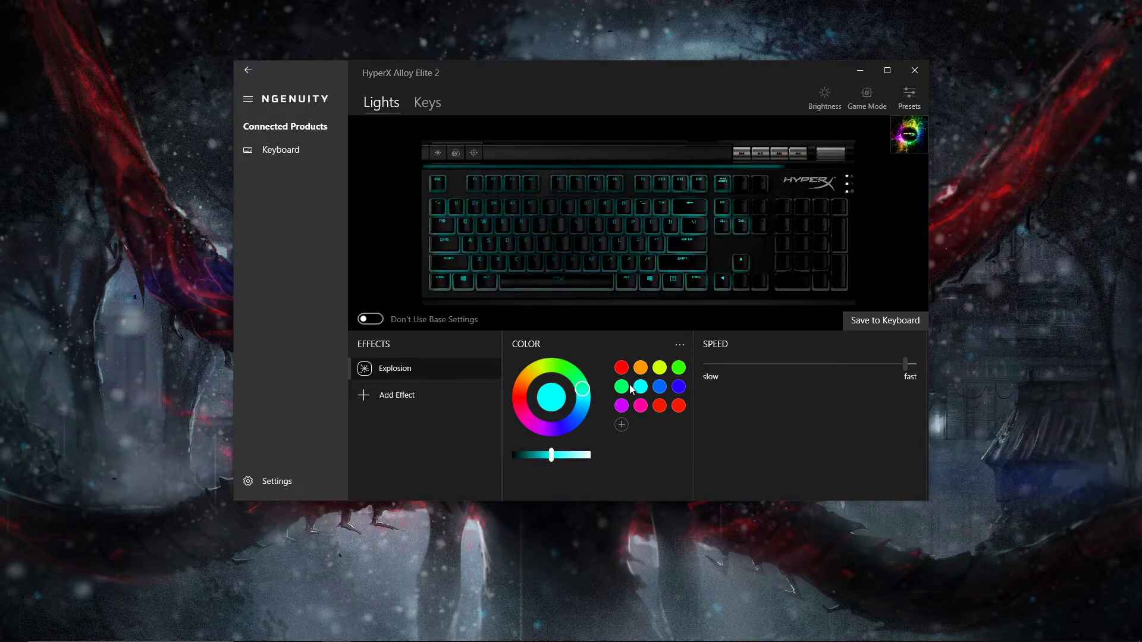
click(490, 369)
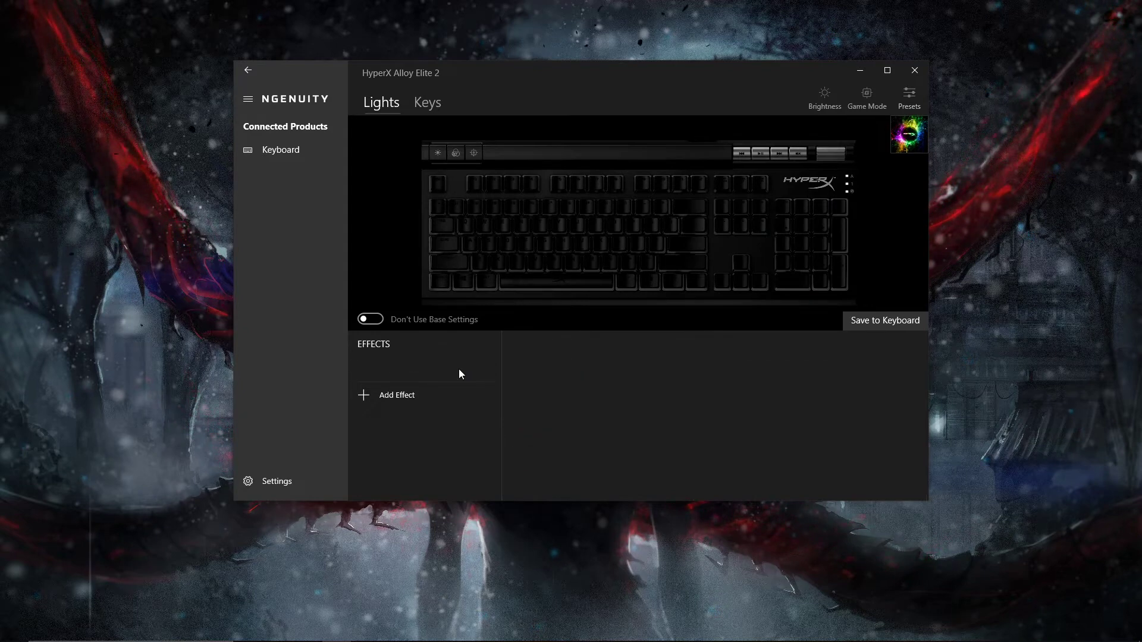
click(412, 367)
click(470, 354)
- Add the red Fade effect, drag its speed to slowest, then set it to 56
click(879, 482)
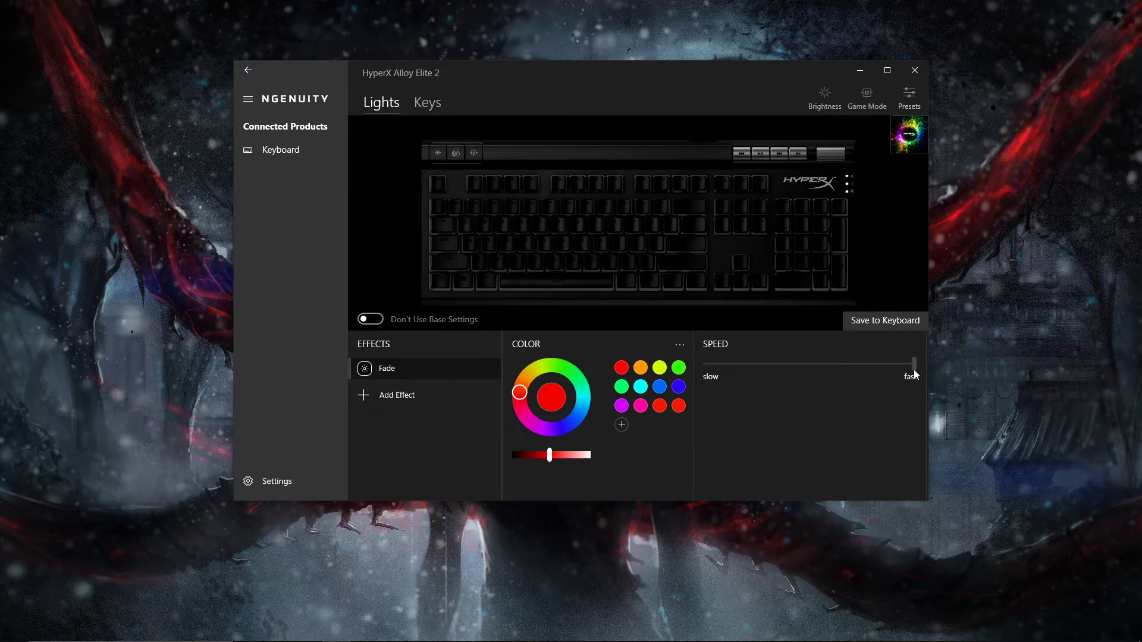
drag(914, 364, 706, 366)
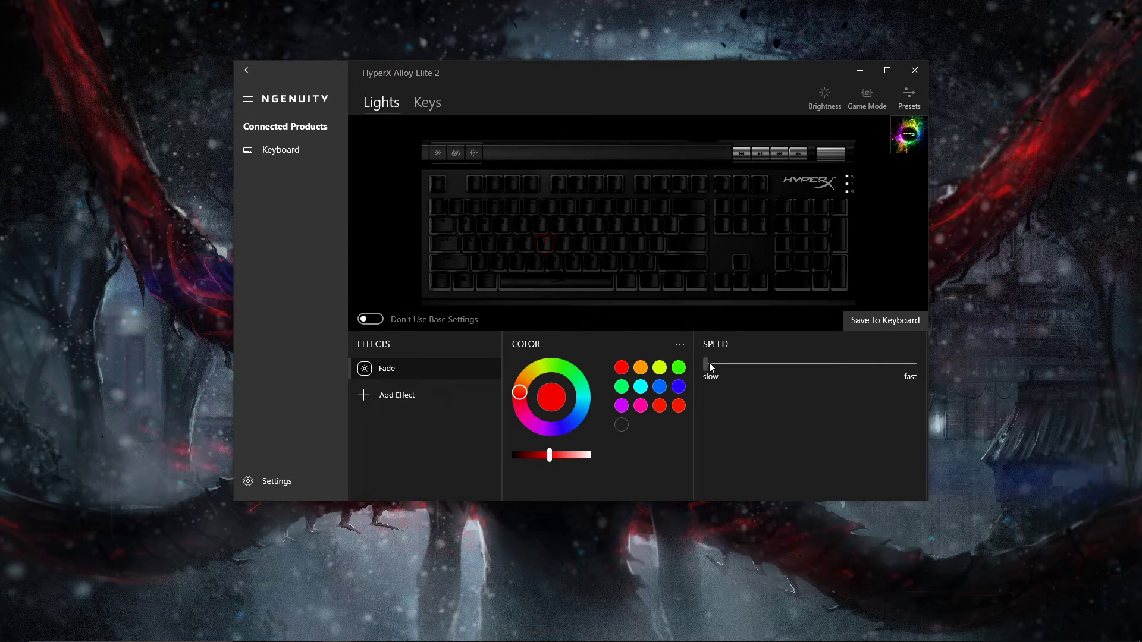
drag(704, 367, 872, 369)
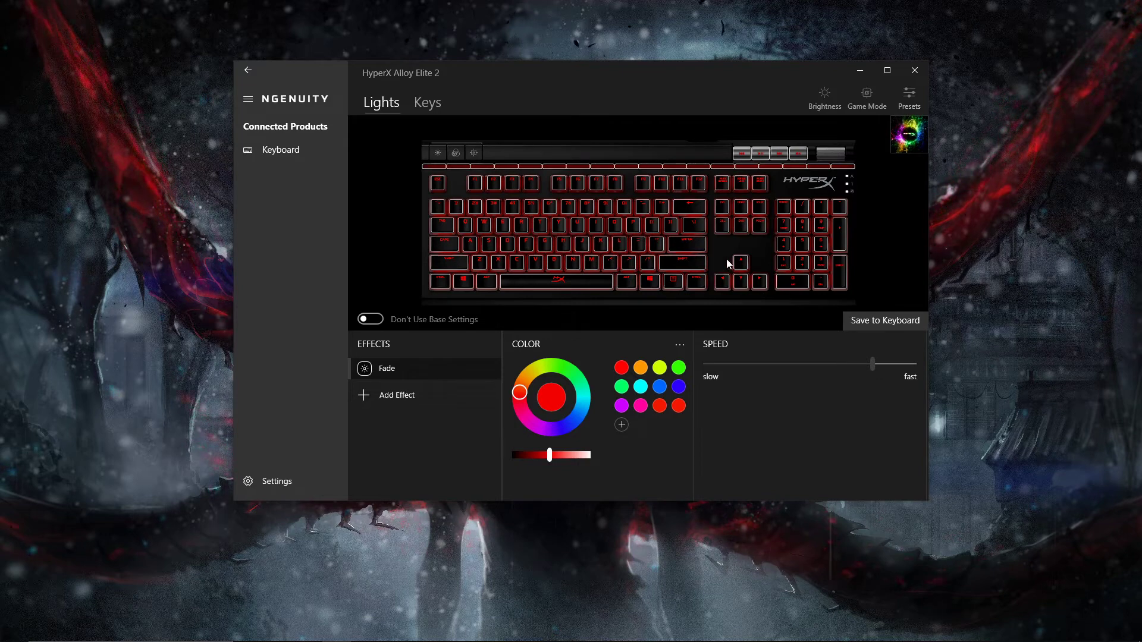
click(491, 370)
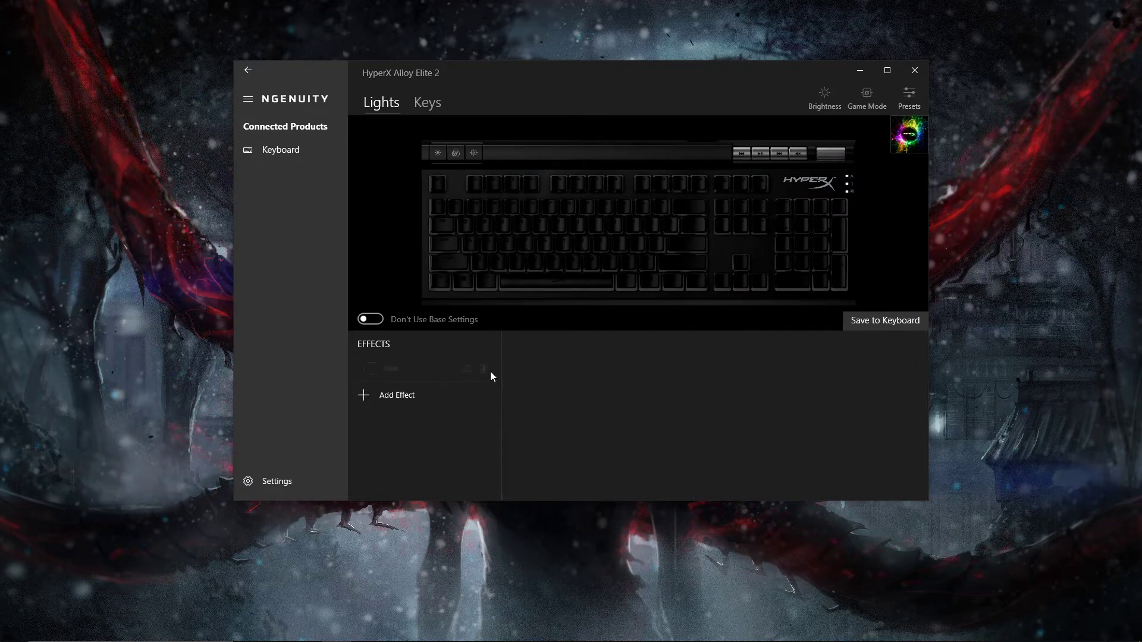
click(420, 393)
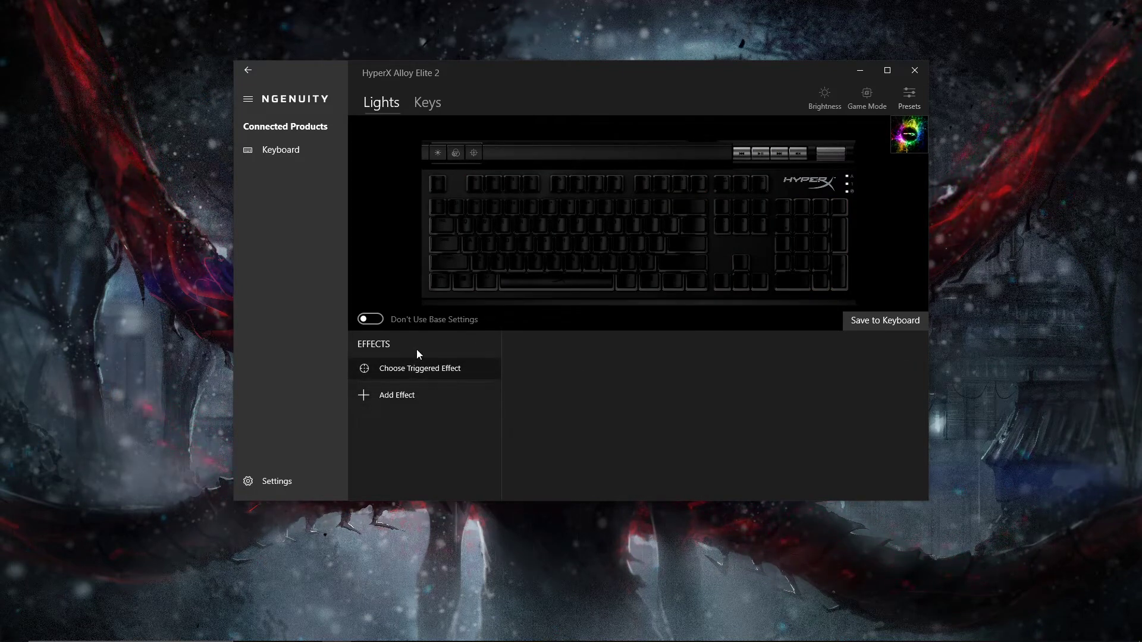
click(873, 100)
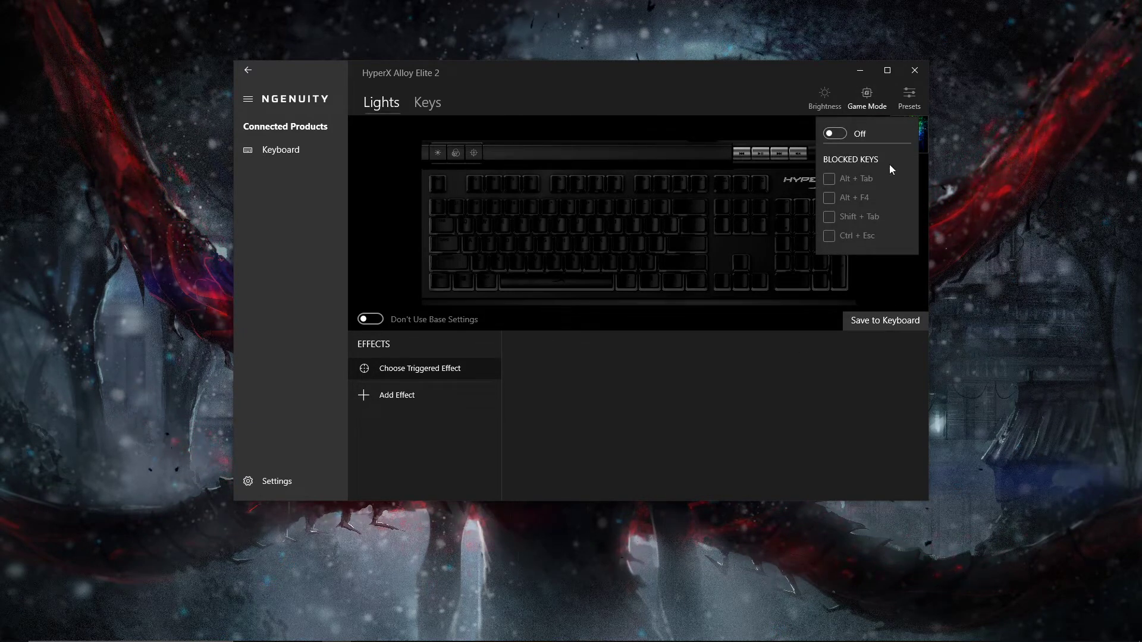
click(847, 133)
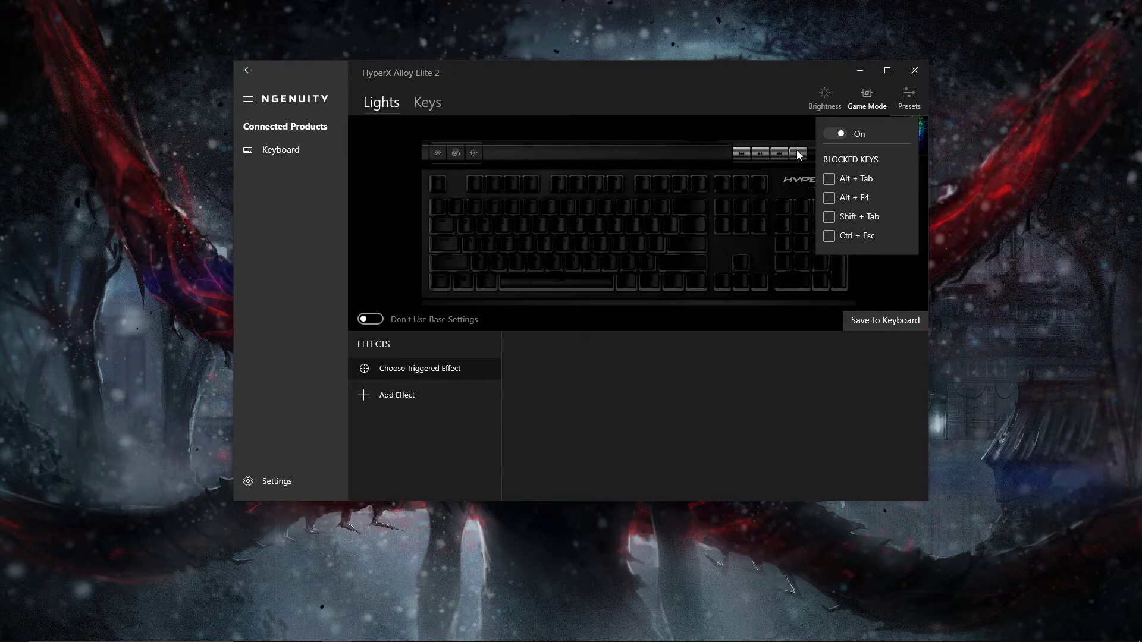
click(841, 134)
click(900, 106)
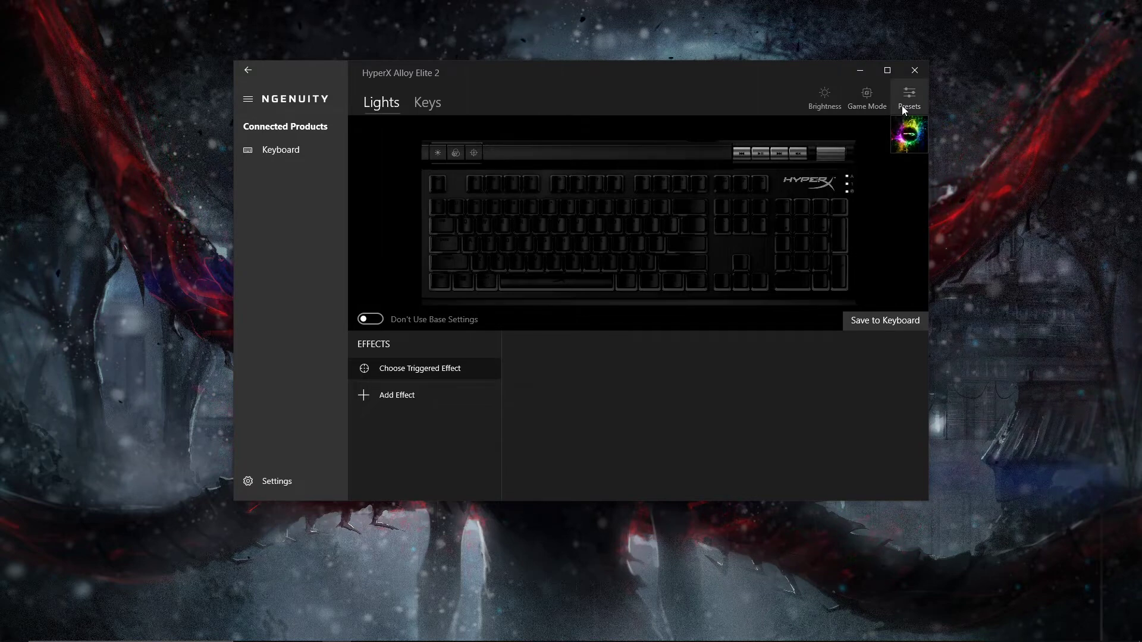
click(837, 98)
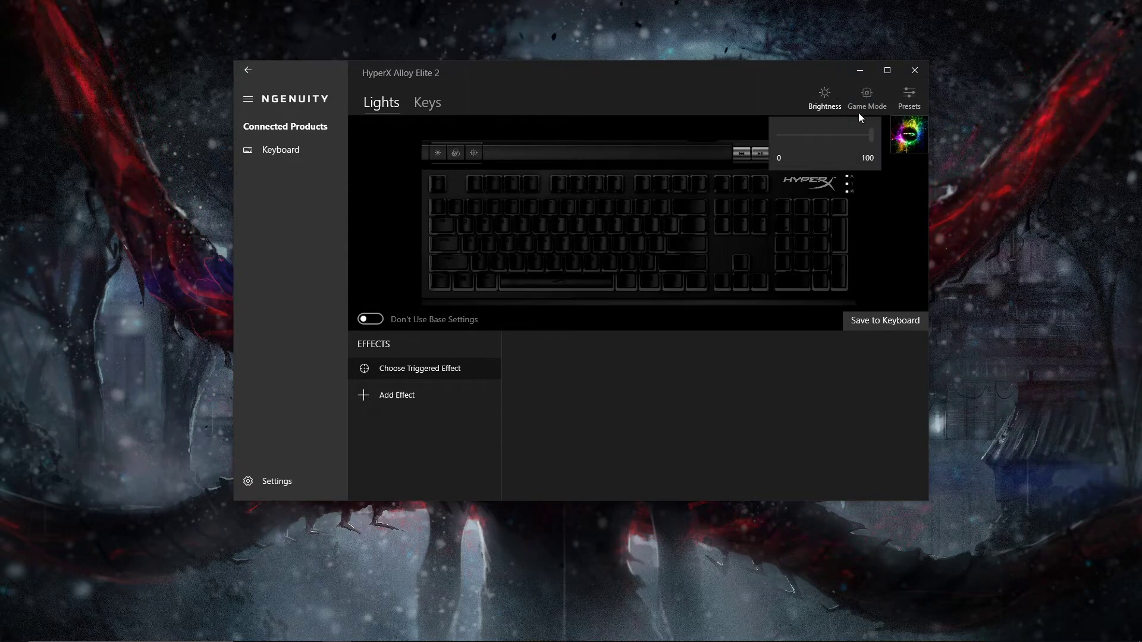
mouse_move(874, 127)
mouse_down()
mouse_move(804, 139)
mouse_move(891, 134)
mouse_up()
click(433, 394)
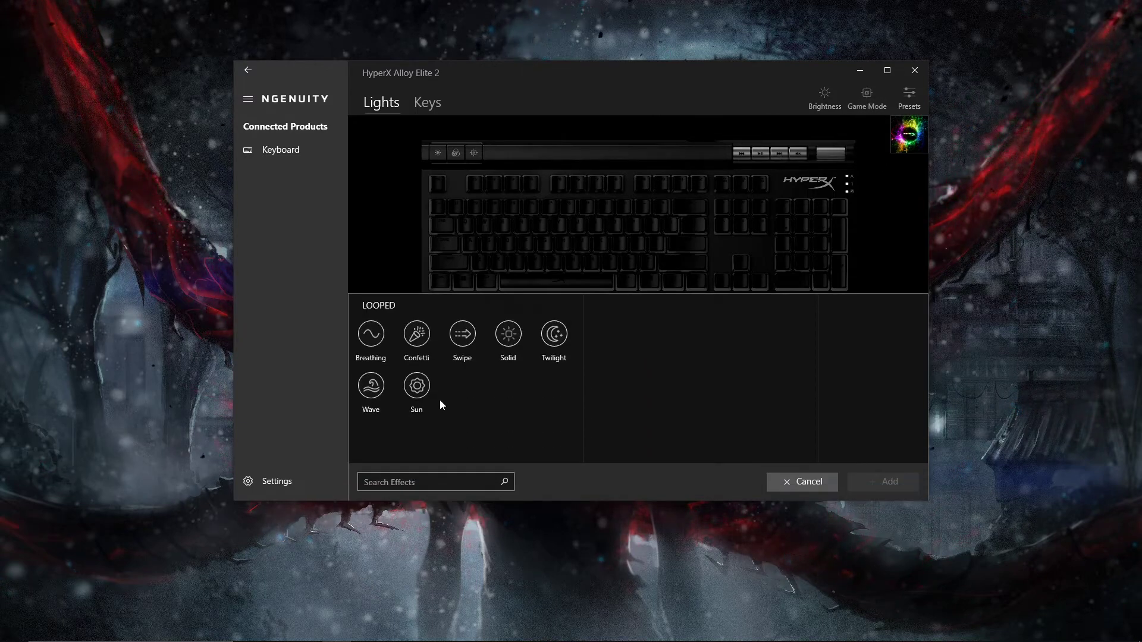
click(824, 95)
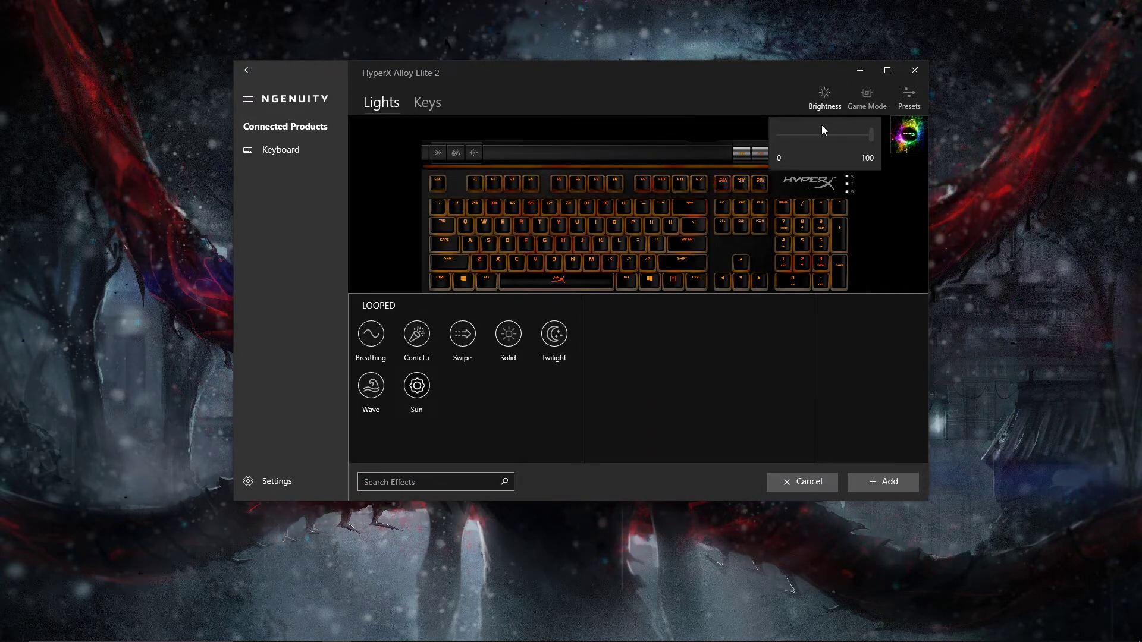
drag(874, 134, 792, 143)
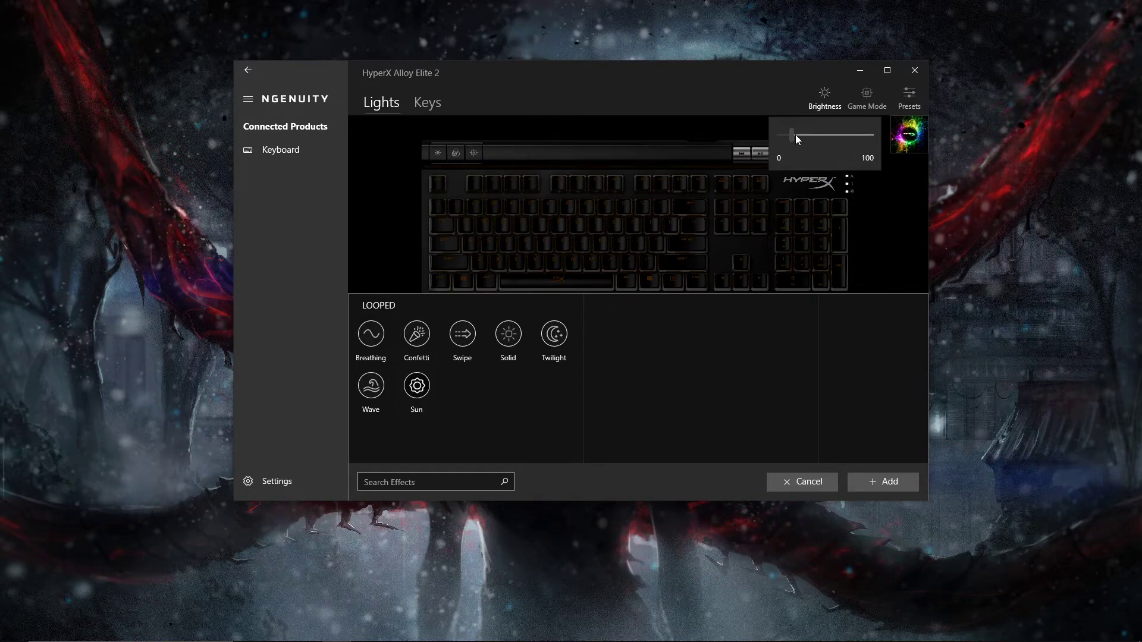
drag(790, 136, 880, 138)
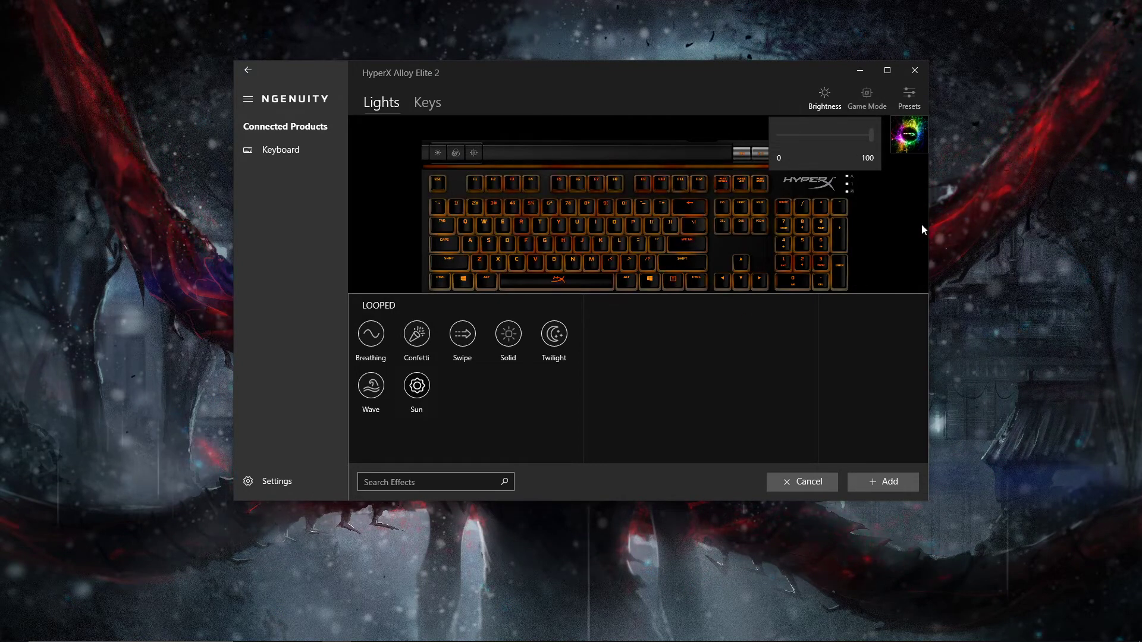
click(784, 294)
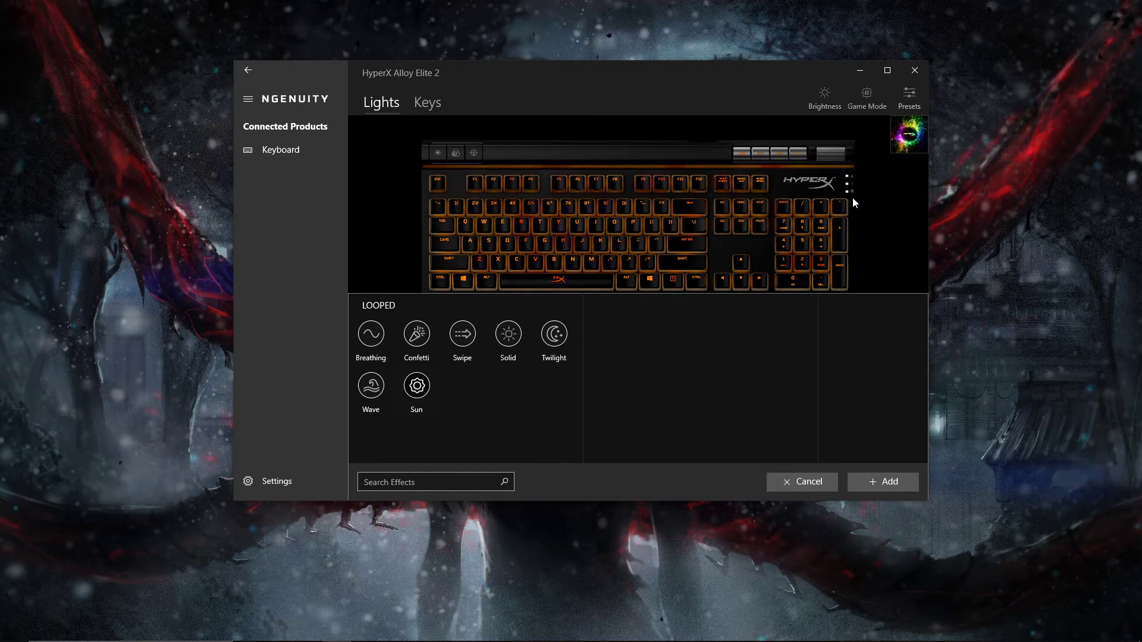
- Close the effect list, go to key remapping and view Keyboard Function options for A
click(832, 480)
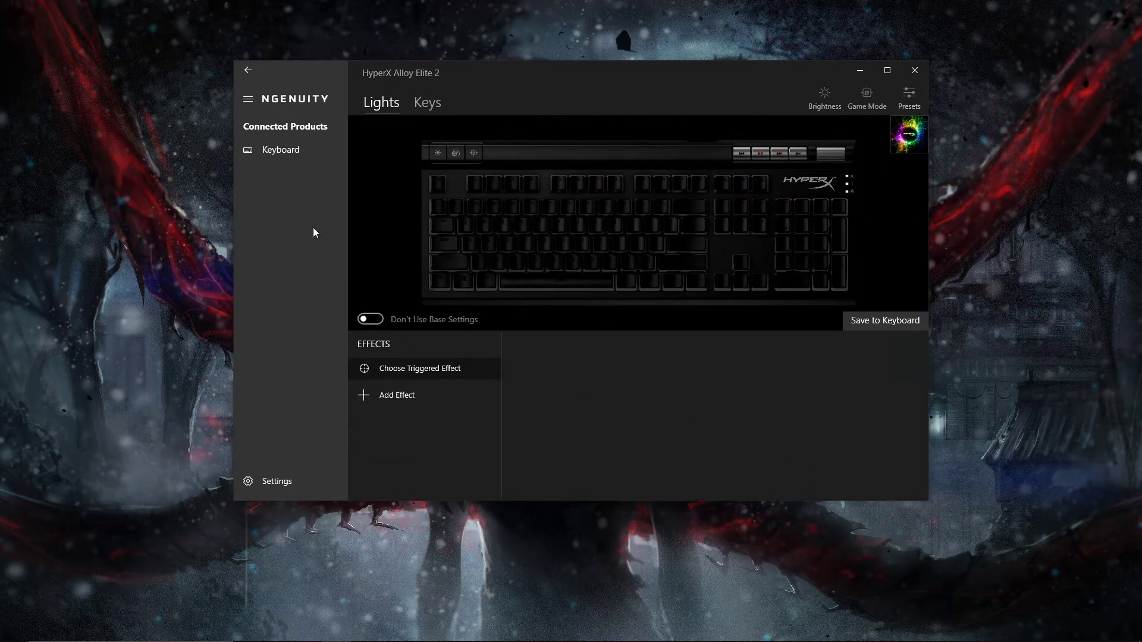
click(416, 104)
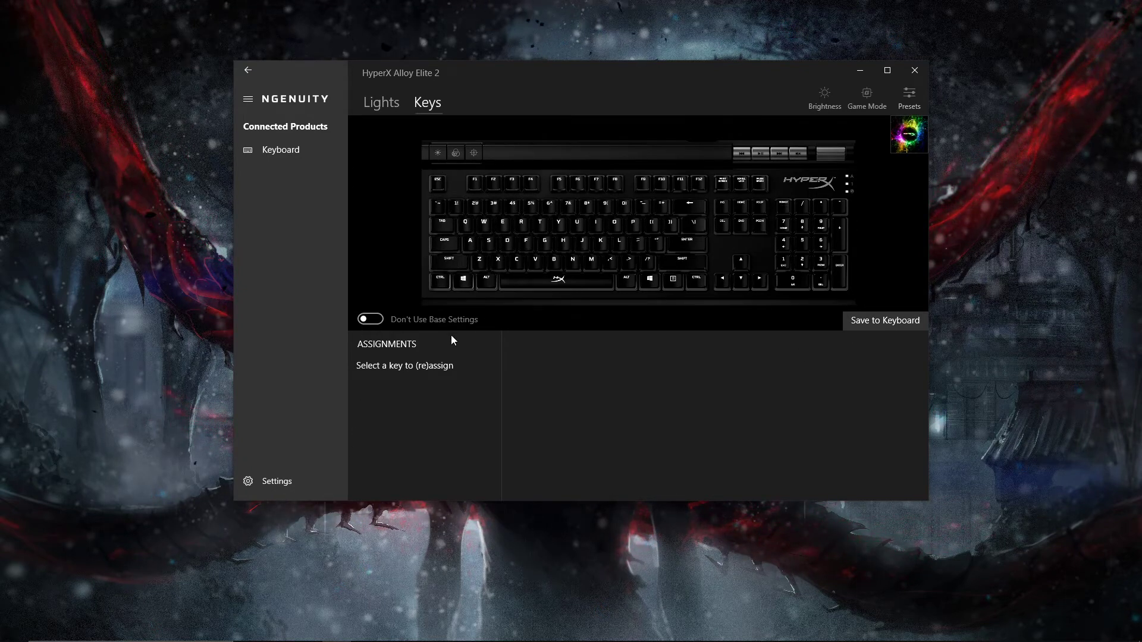
click(471, 240)
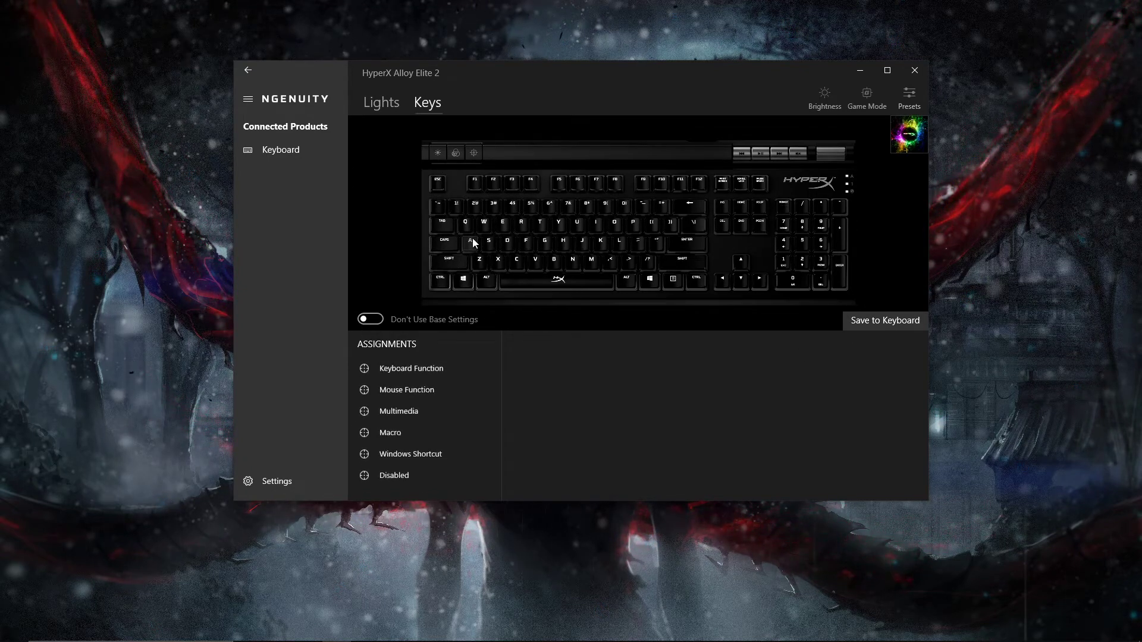
click(421, 369)
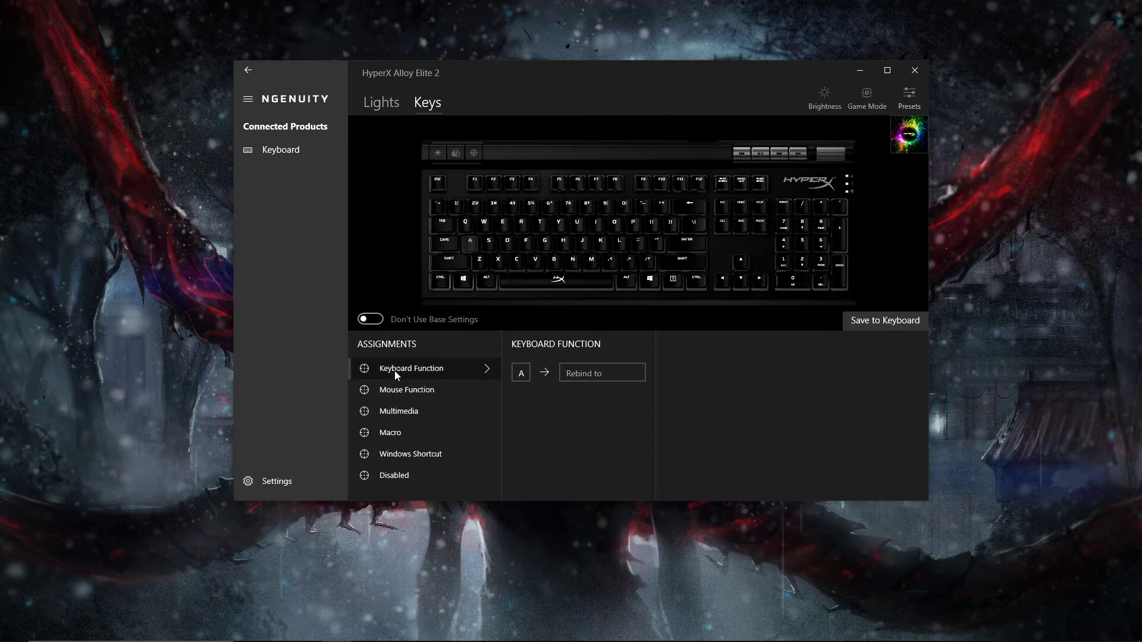
- Browse the Mouse Function actions, then select the E key and then the S key
click(417, 391)
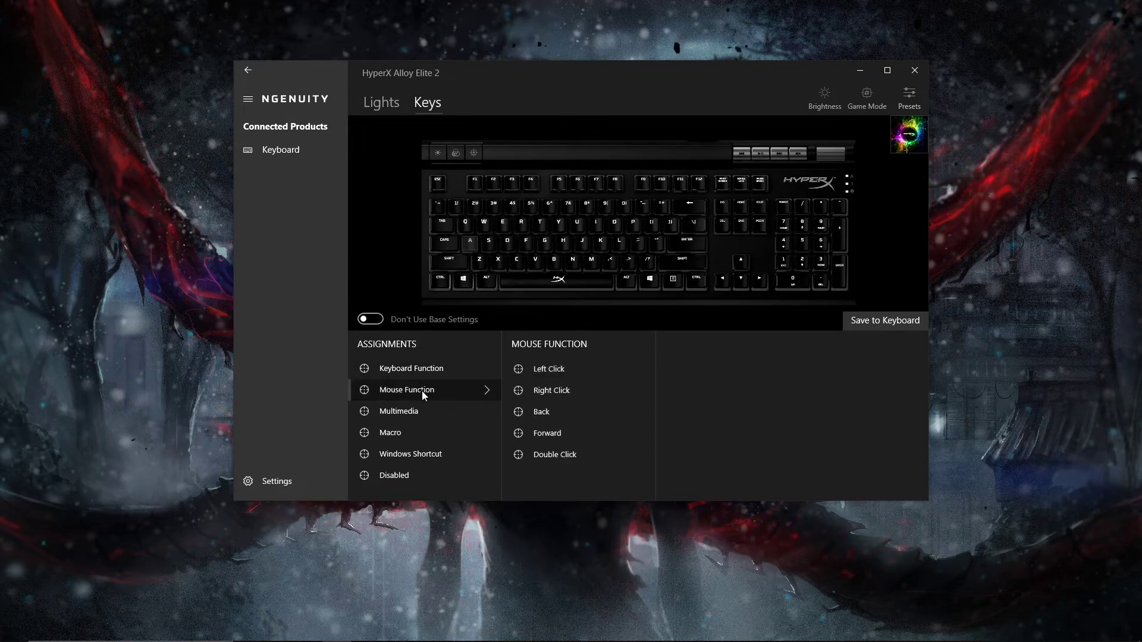
click(422, 410)
click(419, 370)
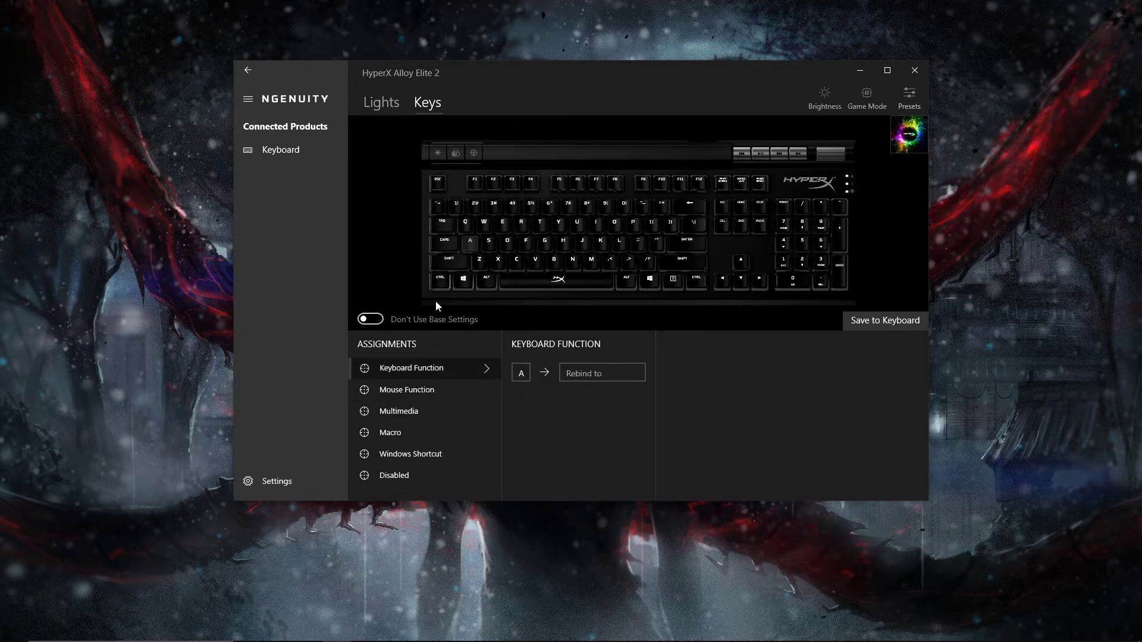
click(504, 224)
click(488, 239)
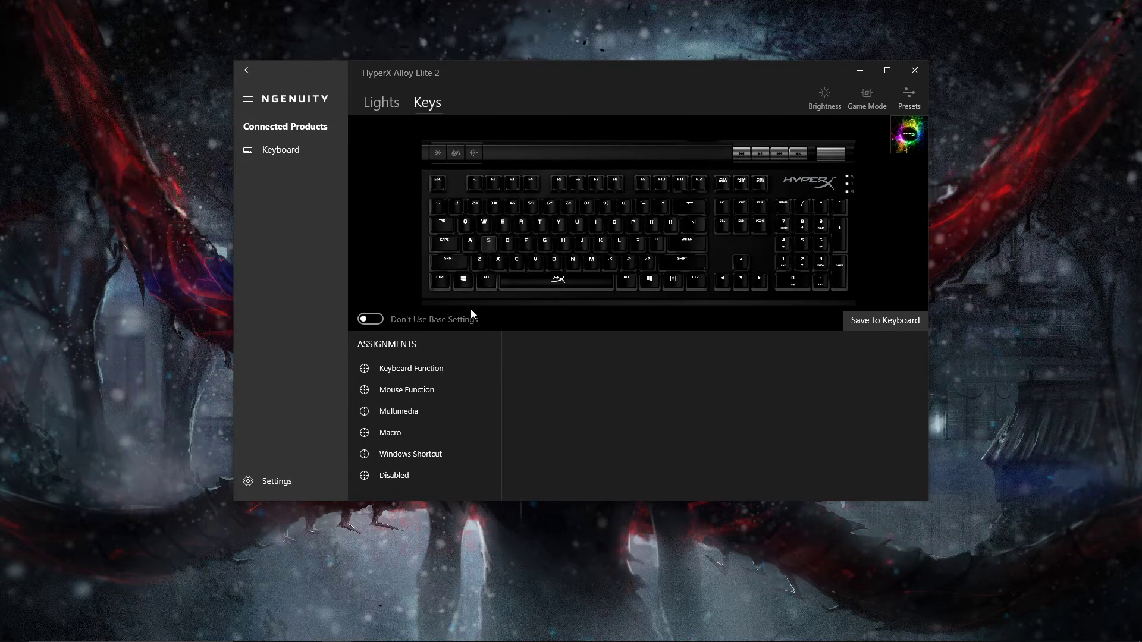
- Reselect the S key and try assigning it Left Click, then Right Click
right_click(492, 244)
click(502, 254)
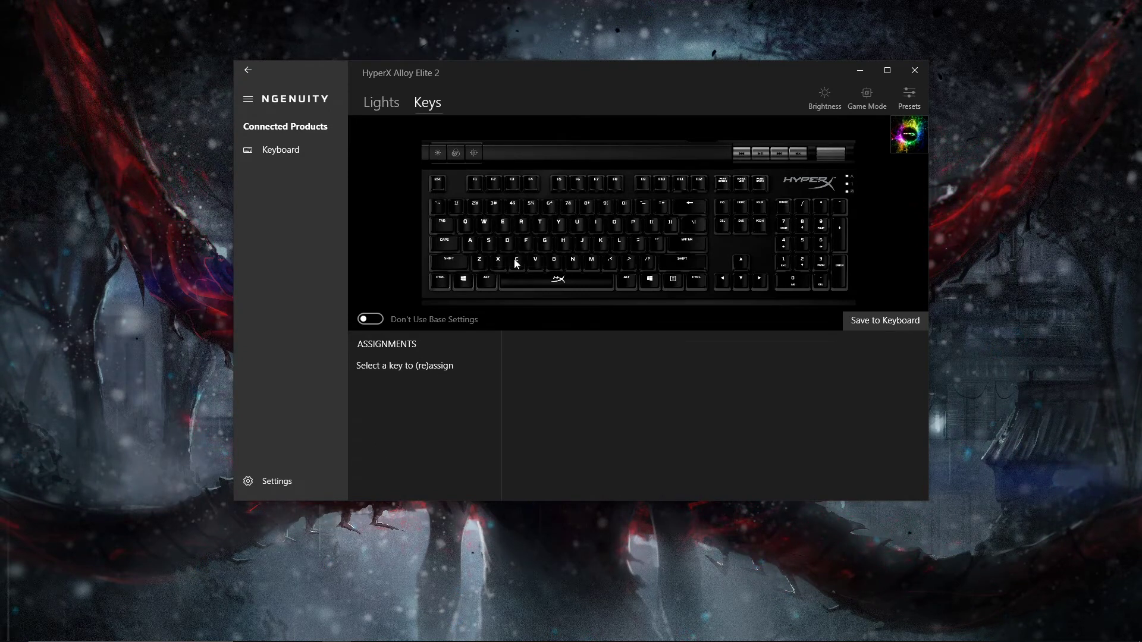
click(490, 241)
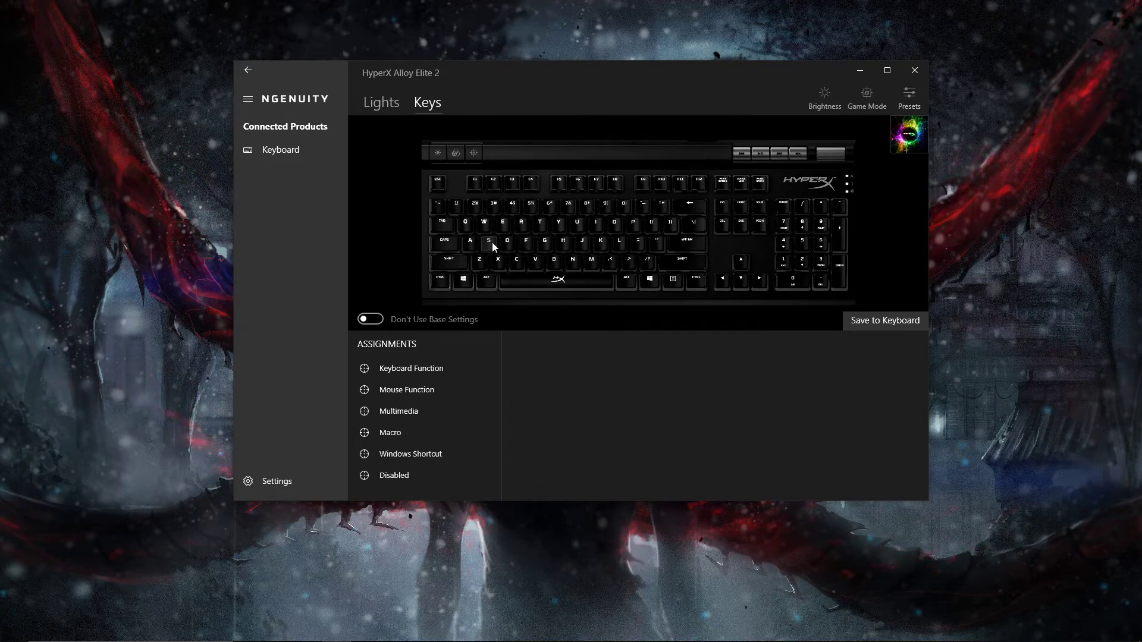
click(435, 369)
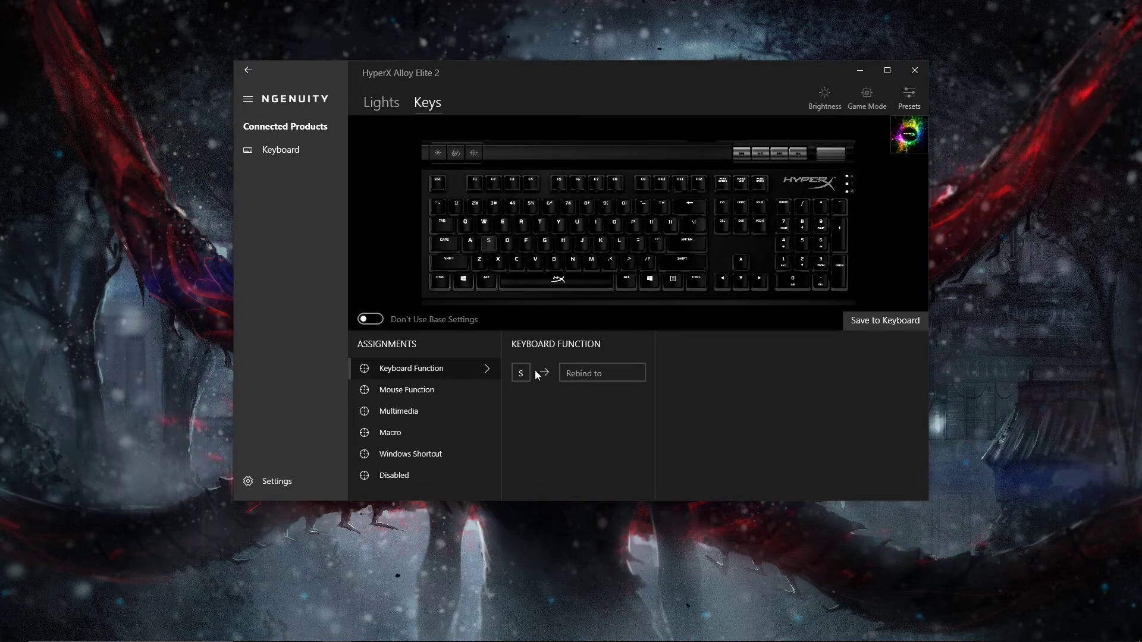
click(444, 392)
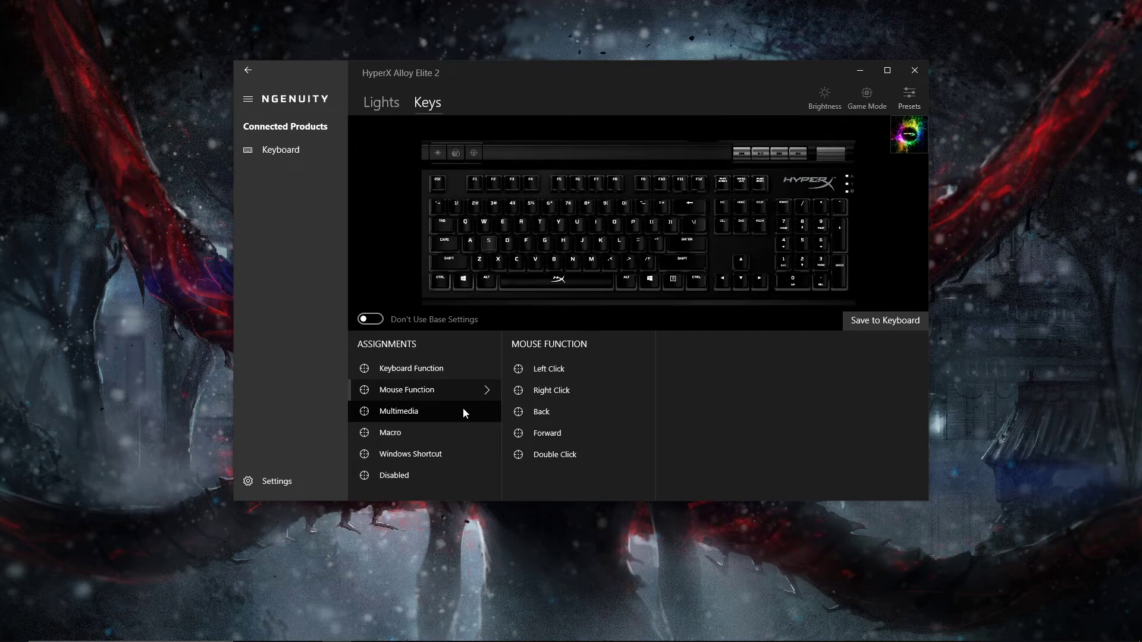
click(548, 371)
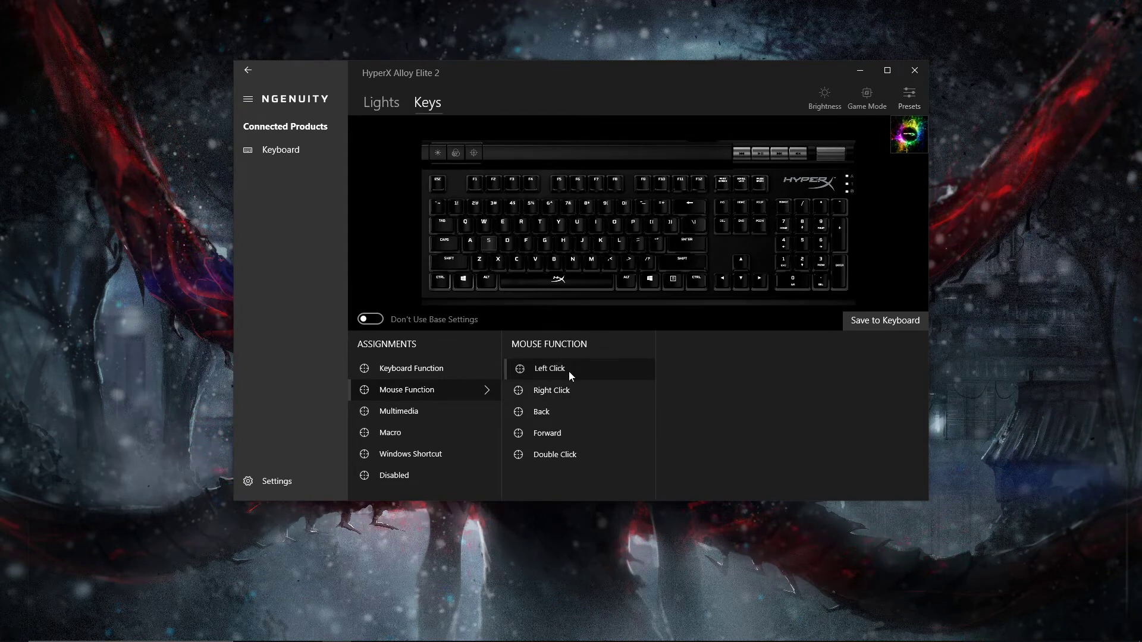
click(559, 390)
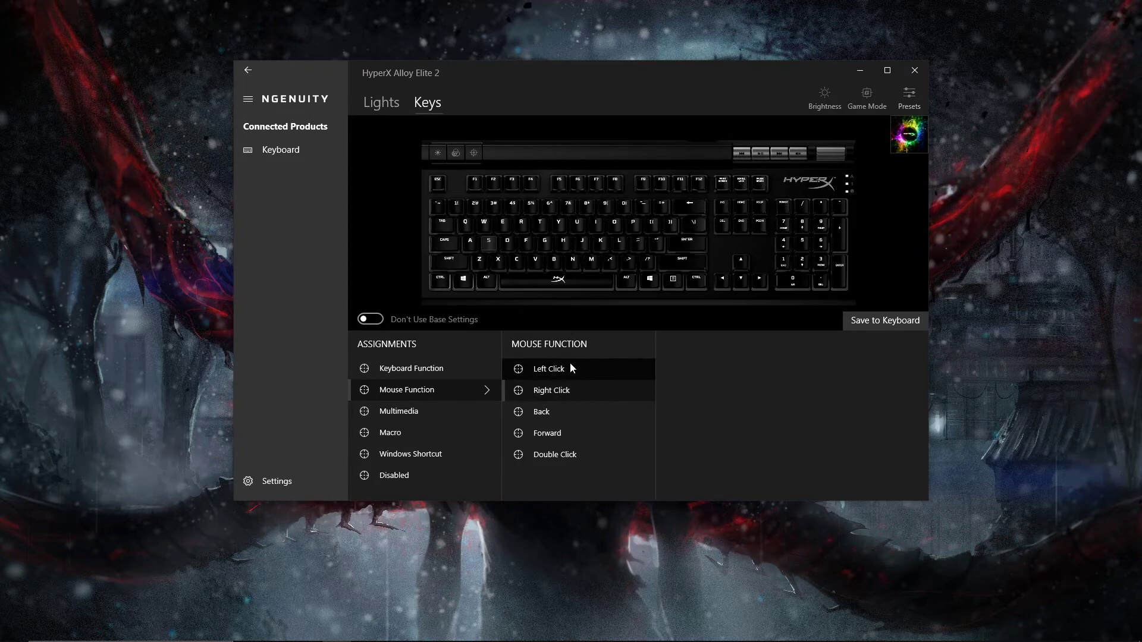
- Try other mouse actions for S, settle on Back, then show its Macro options
click(592, 368)
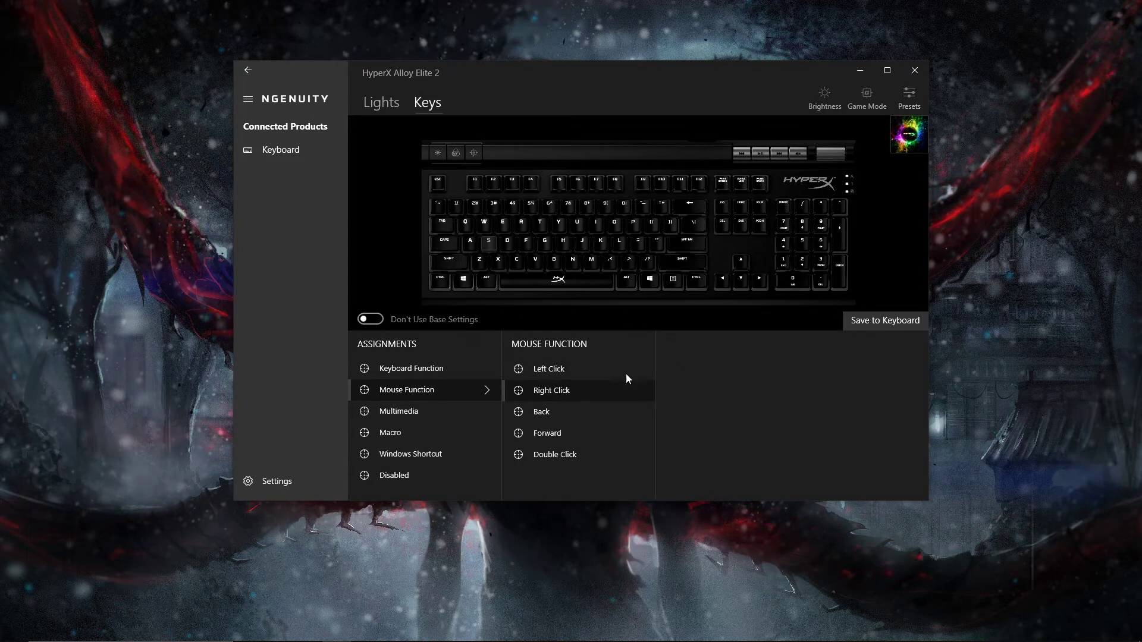
click(580, 420)
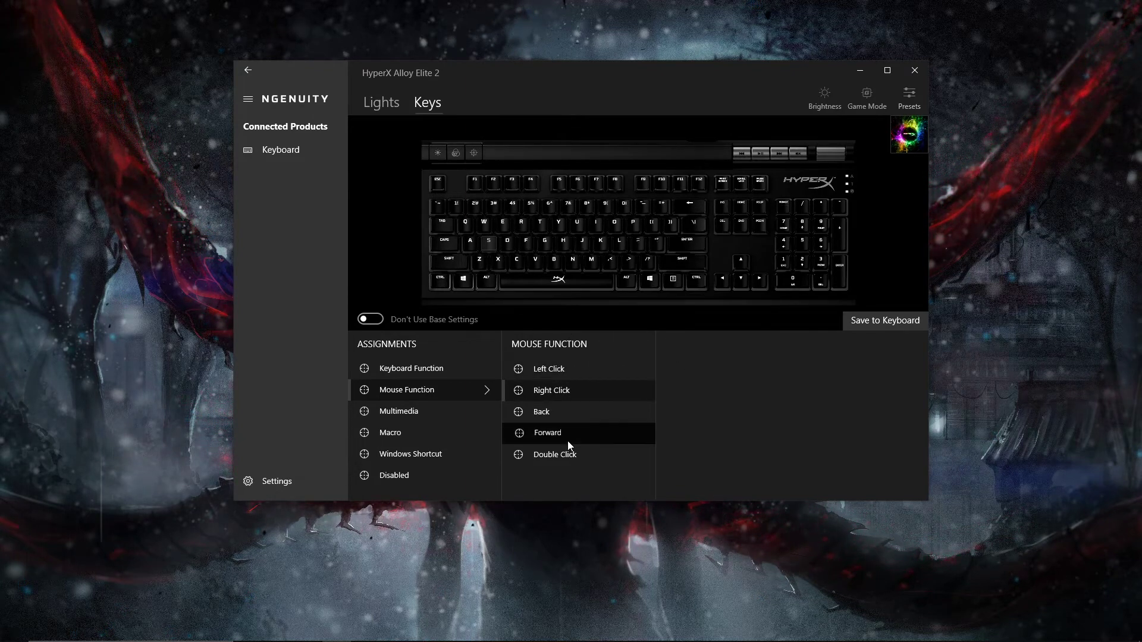
click(574, 457)
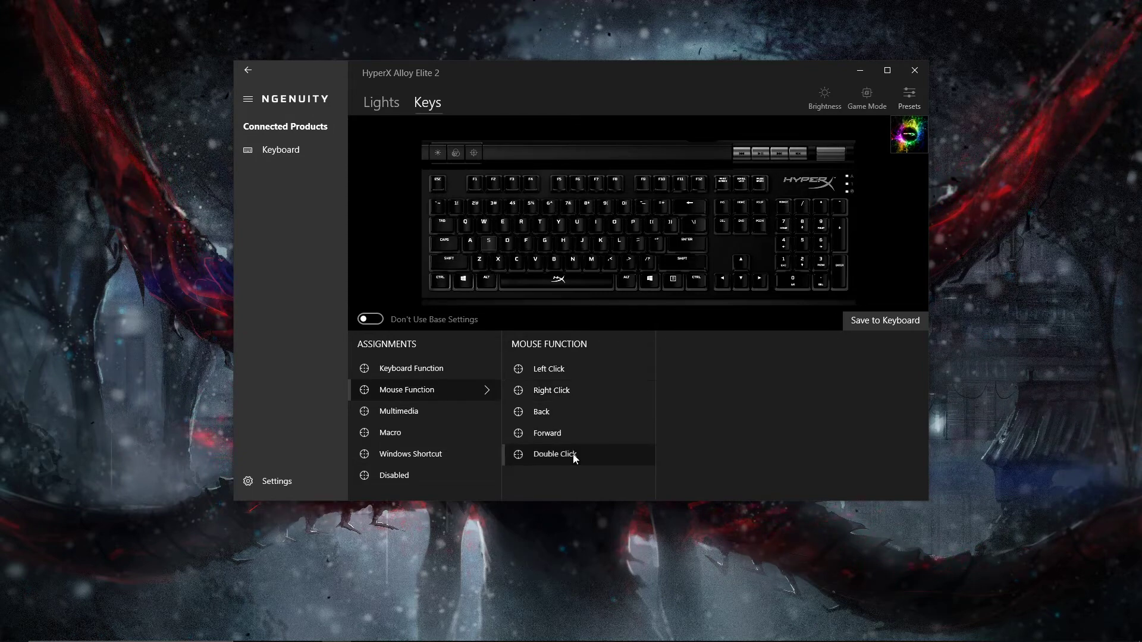
click(571, 369)
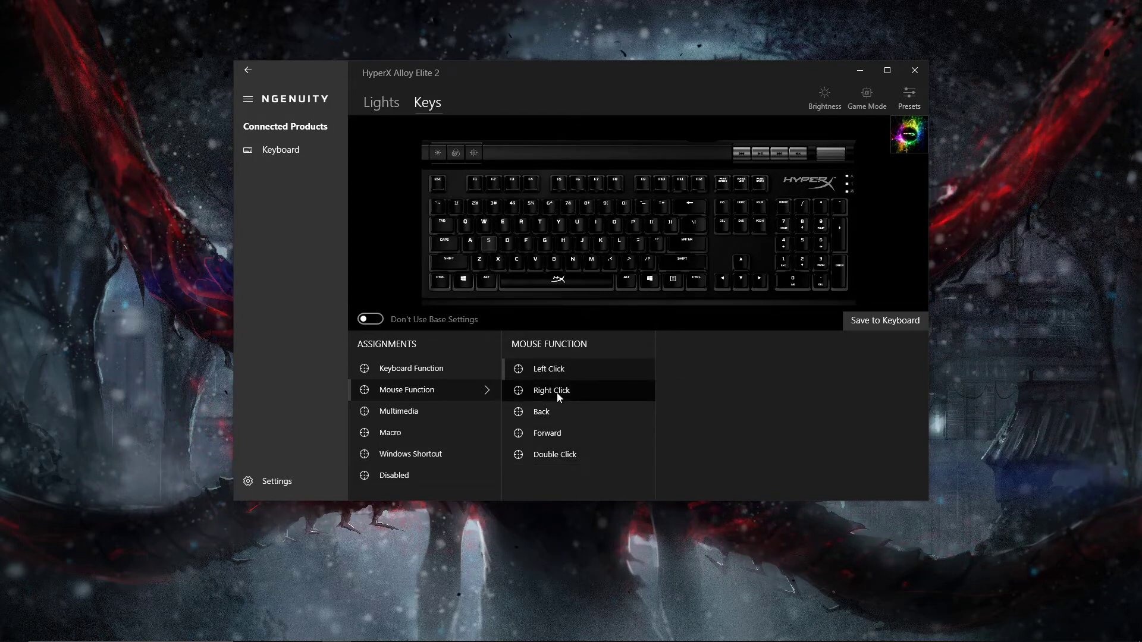
click(566, 410)
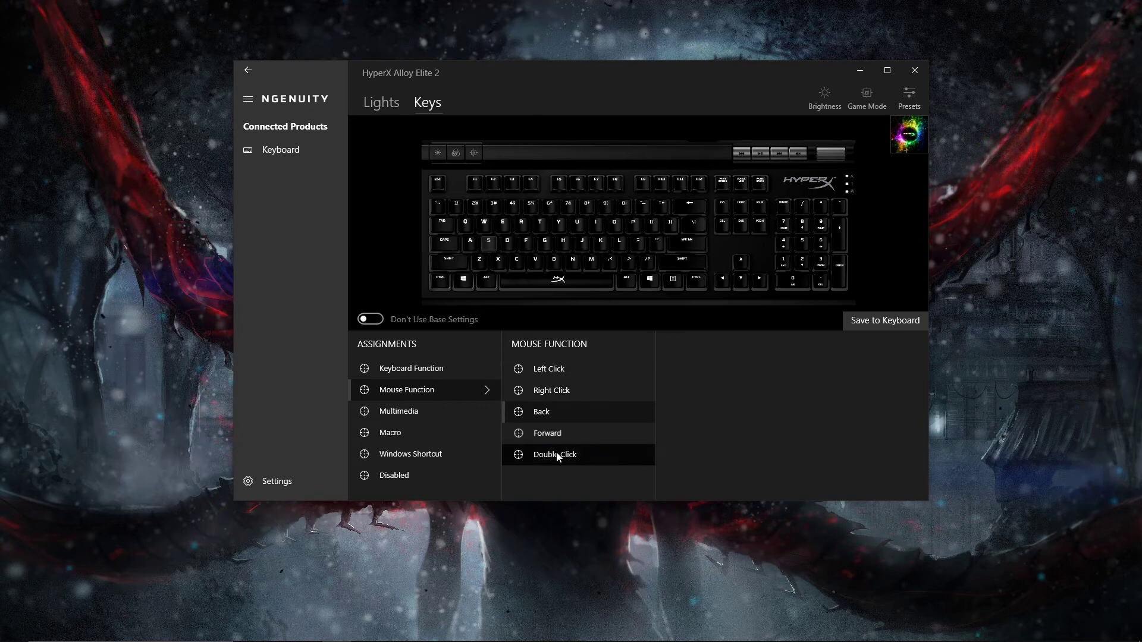
click(467, 433)
- Create a new macro, start recording and record a few mouse clicks
click(553, 368)
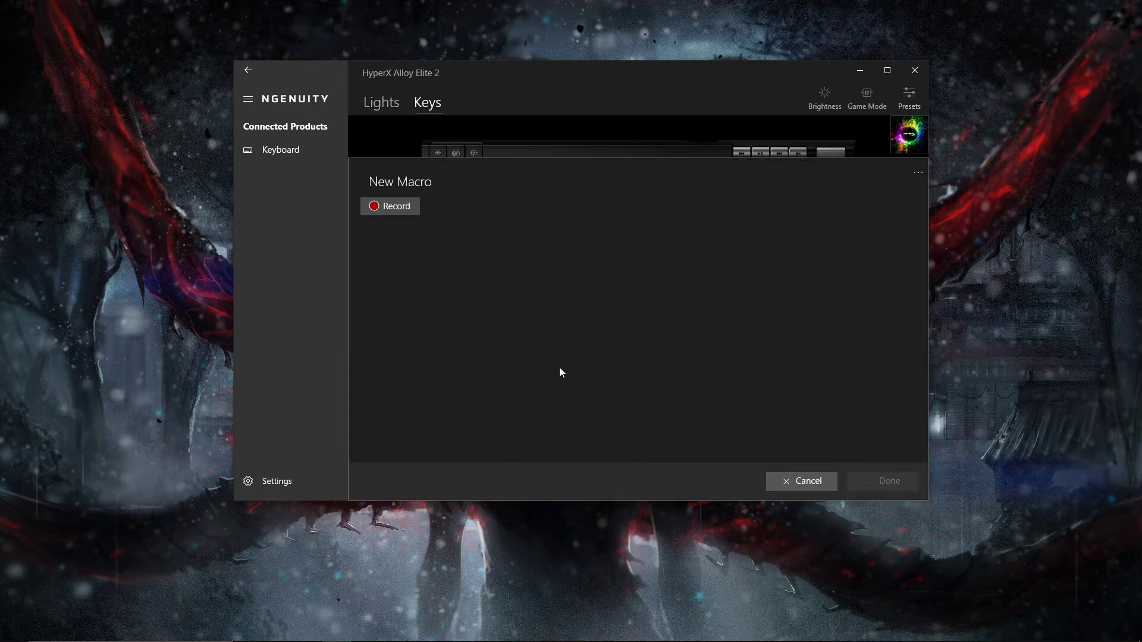
click(405, 207)
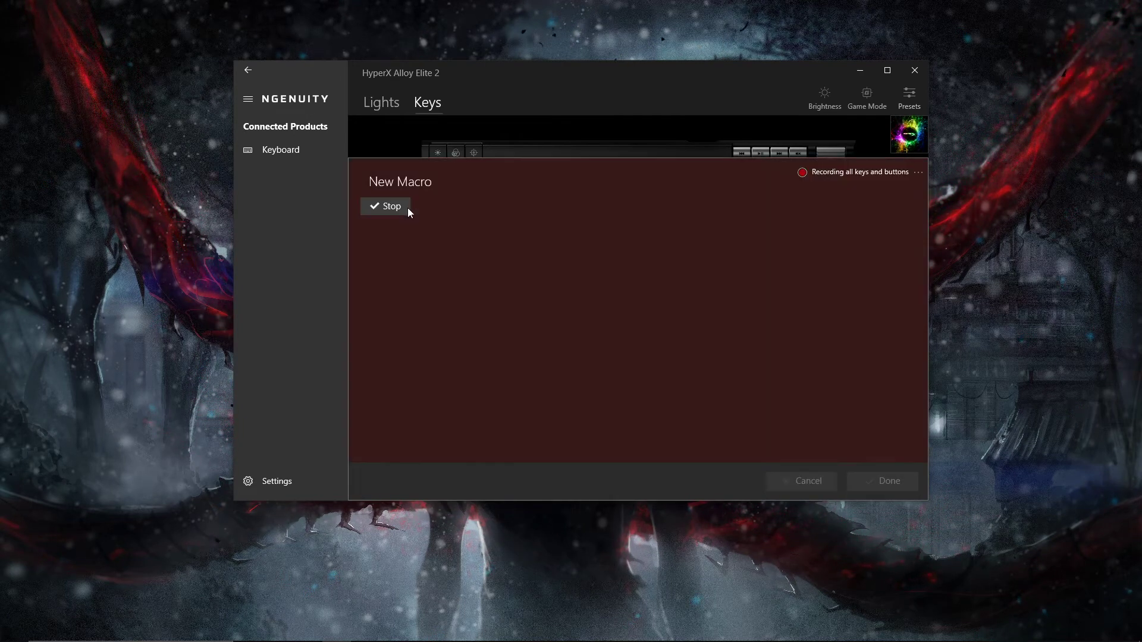
click(599, 237)
click(599, 236)
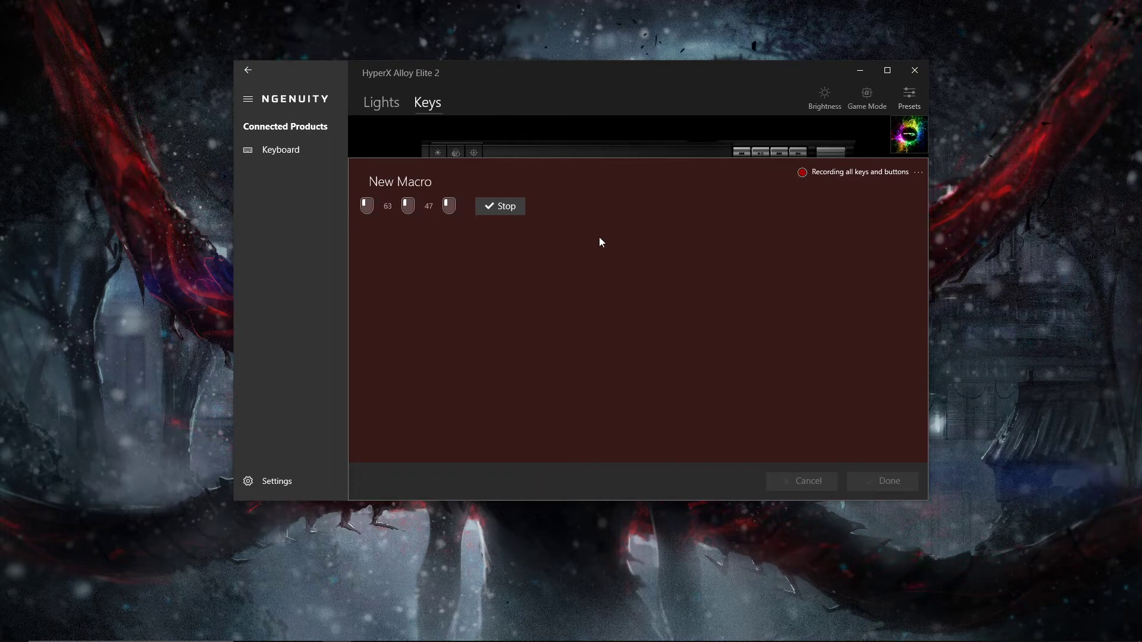
click(598, 237)
click(589, 250)
- Record S, D and A presses with more clicks, then stop and discard the macro
key(s+d+a)
key(a)
key(d)
click(568, 289)
key(d+a+s)
key(d)
key(s)
key(s+a+d)
key(d+a+s)
key(d+s+a)
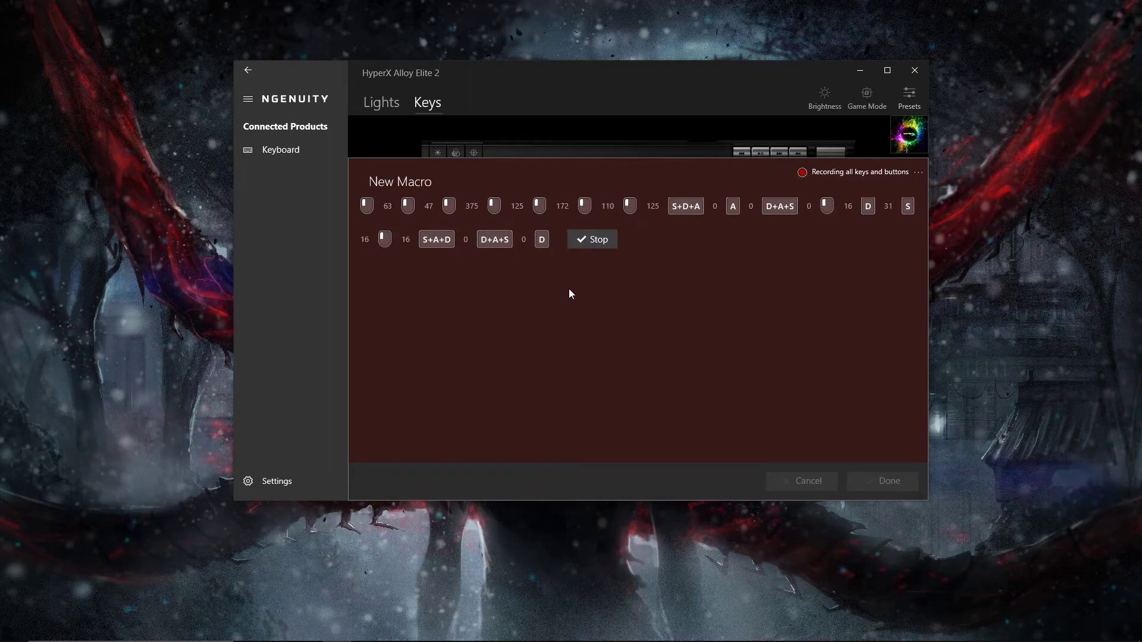
click(569, 293)
key(d)
key(a+d)
click(575, 289)
key(s)
key(s+a+d)
key(s+a+d)
key(a)
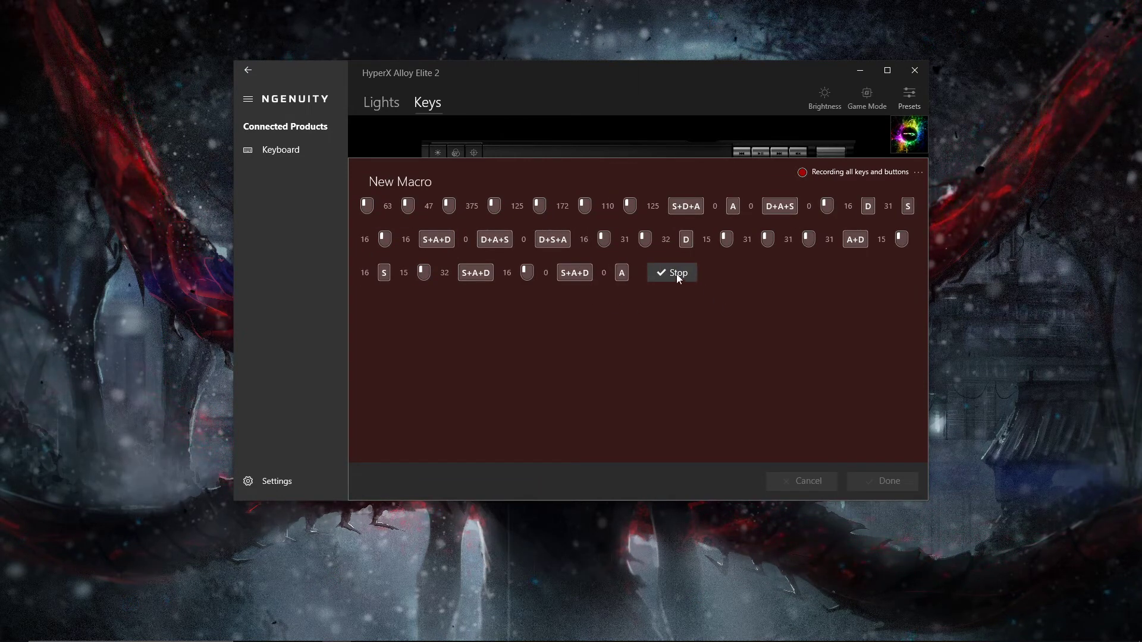
click(679, 272)
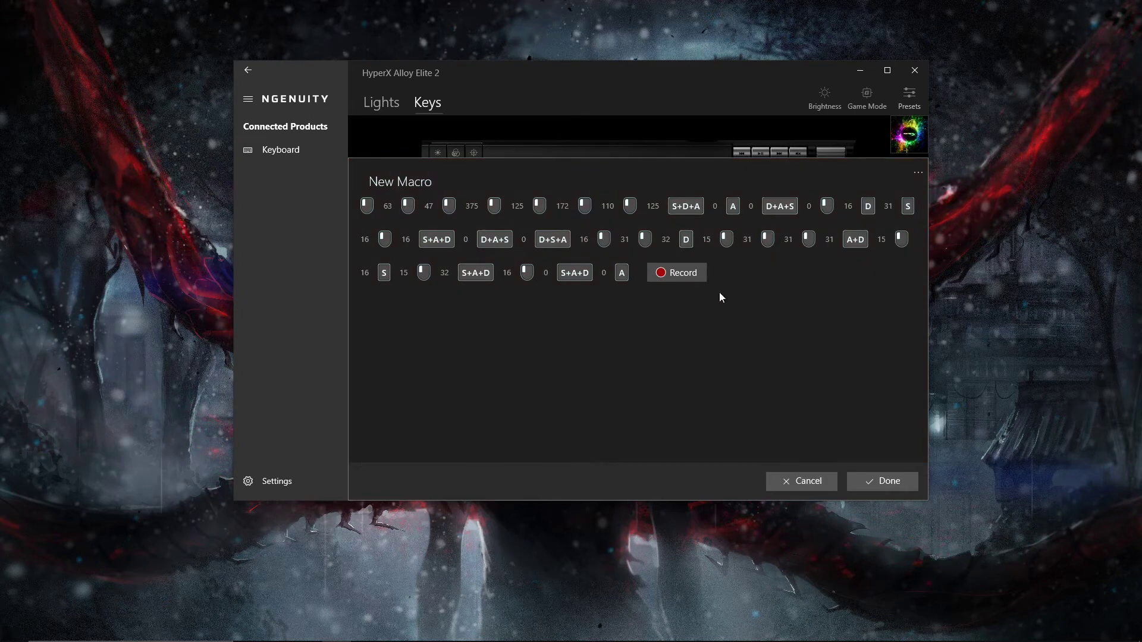
click(822, 488)
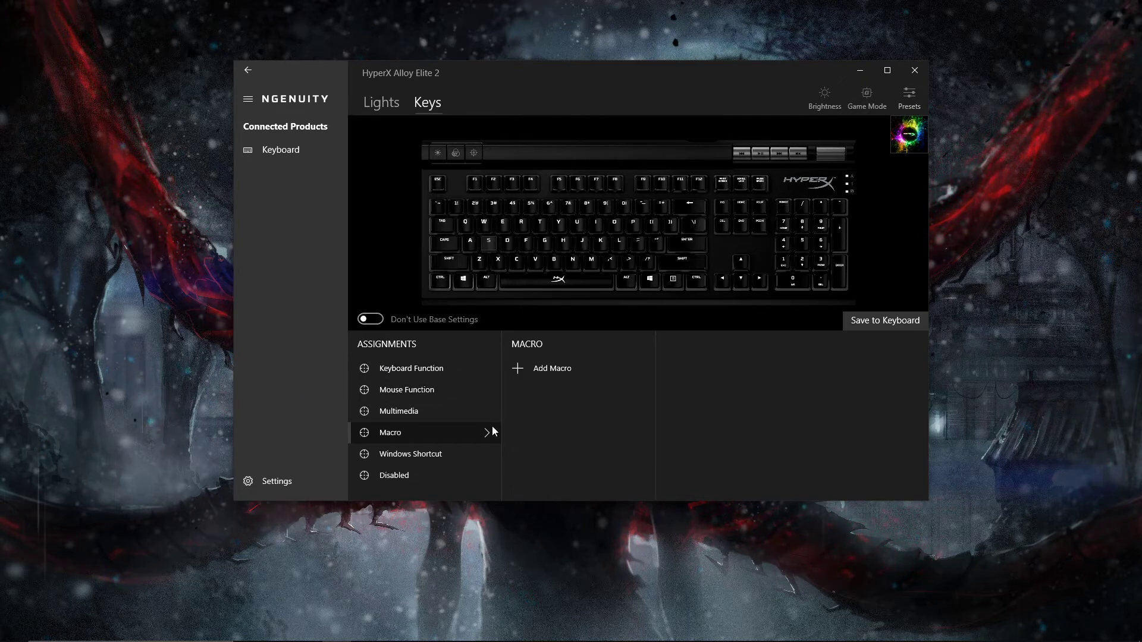
- Disable S, browse Windows Shortcut, then assign it the Multimedia Previous action
click(415, 476)
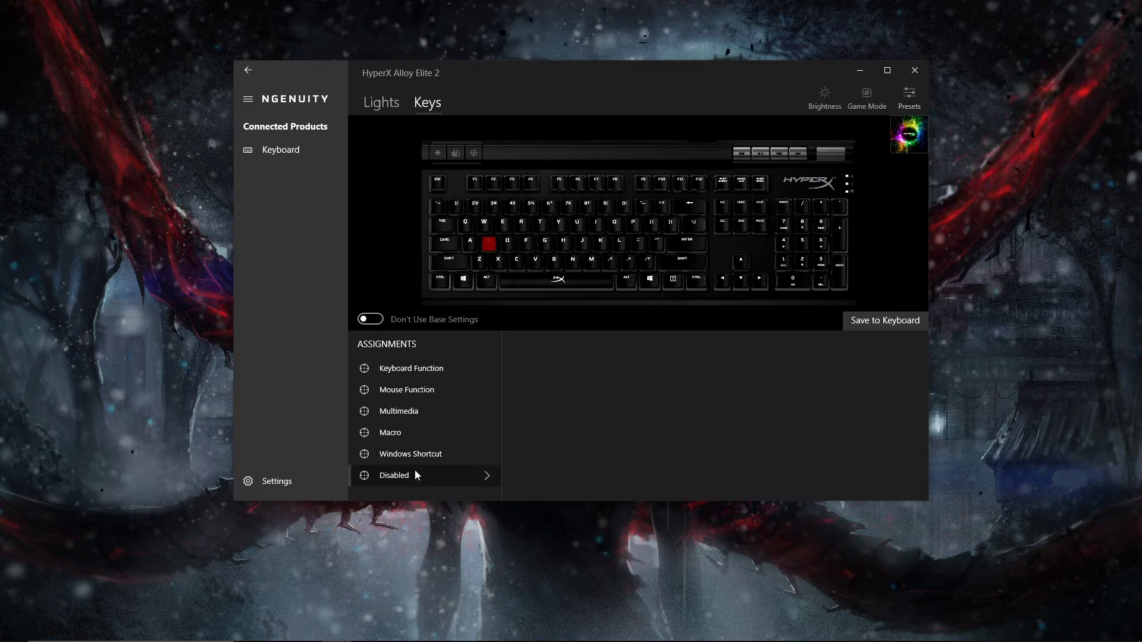
click(397, 454)
scroll(552, 433, down, 2)
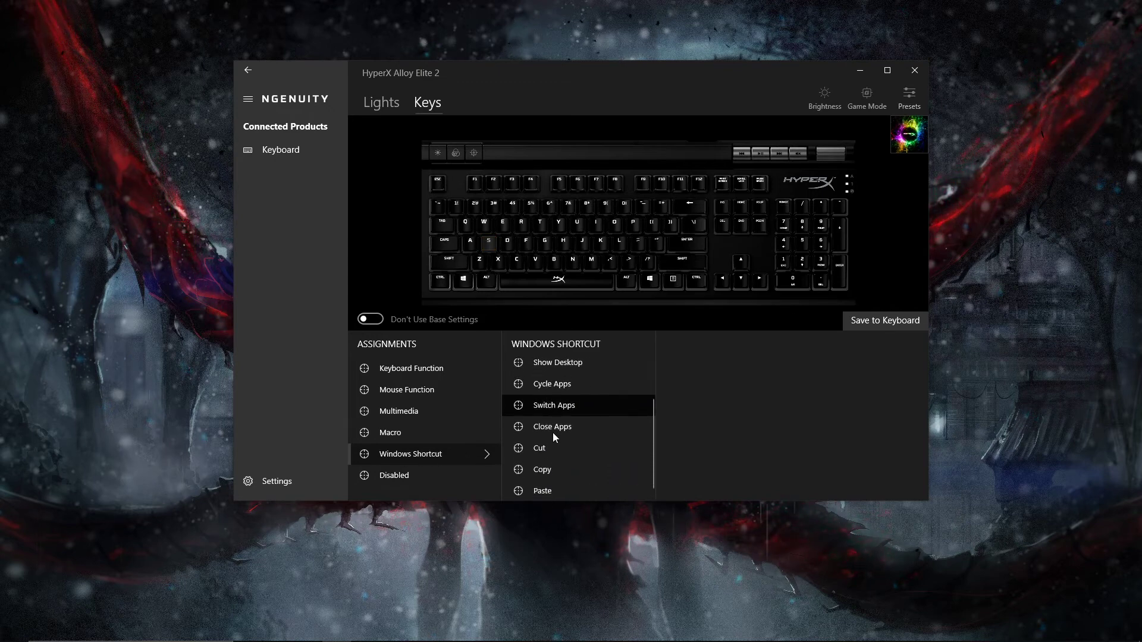
click(397, 410)
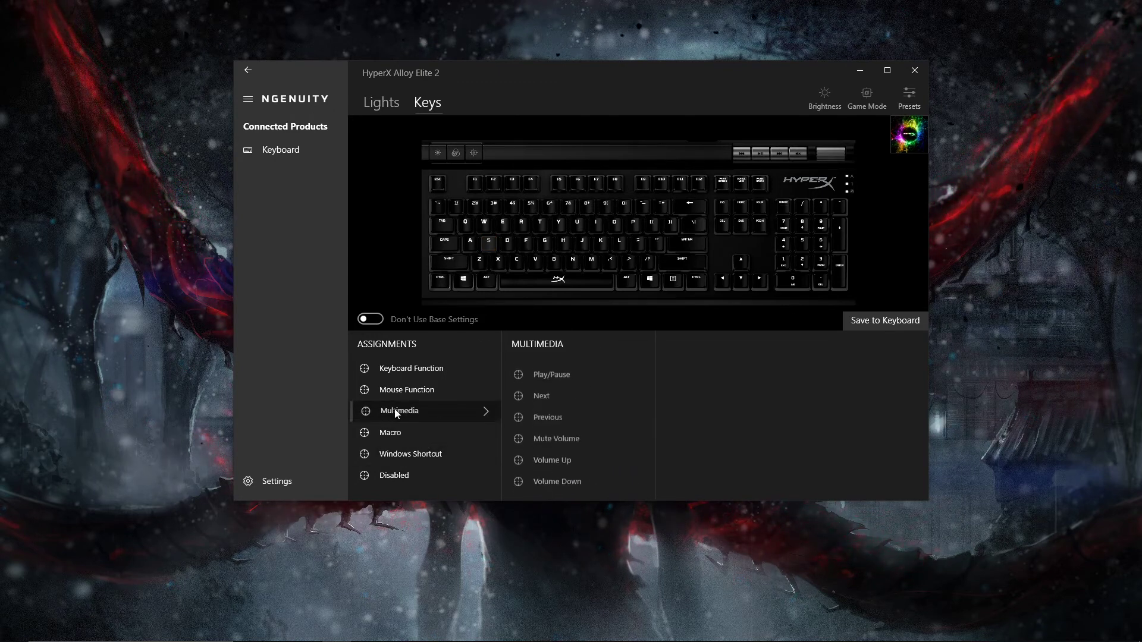
click(609, 409)
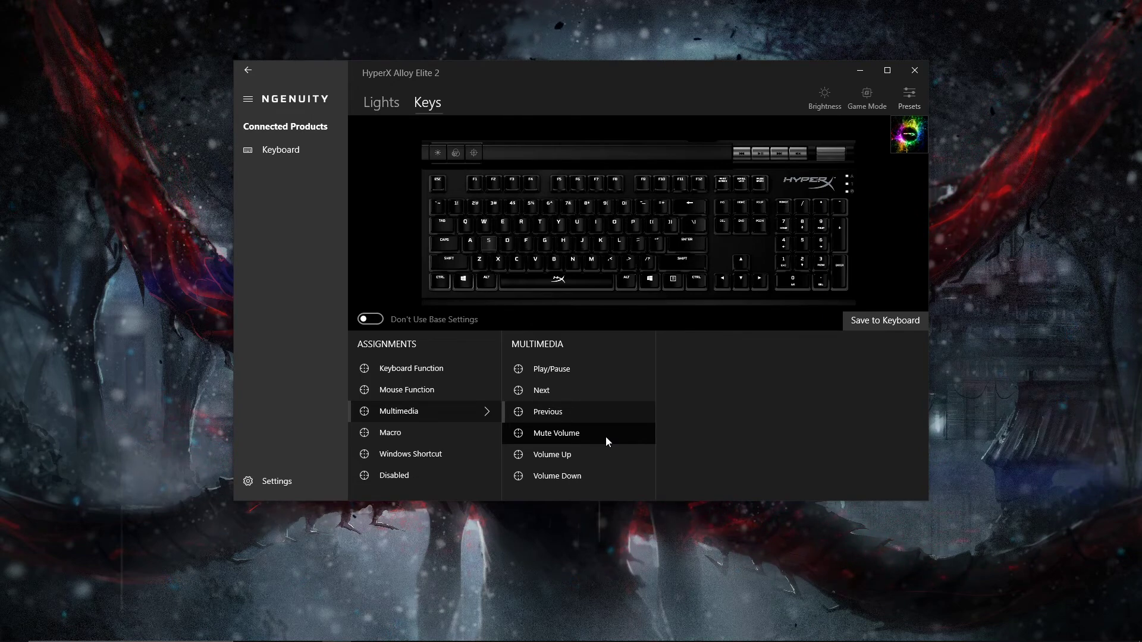
- Try assigning the key a Left Click, then a Right Click mouse action
click(407, 389)
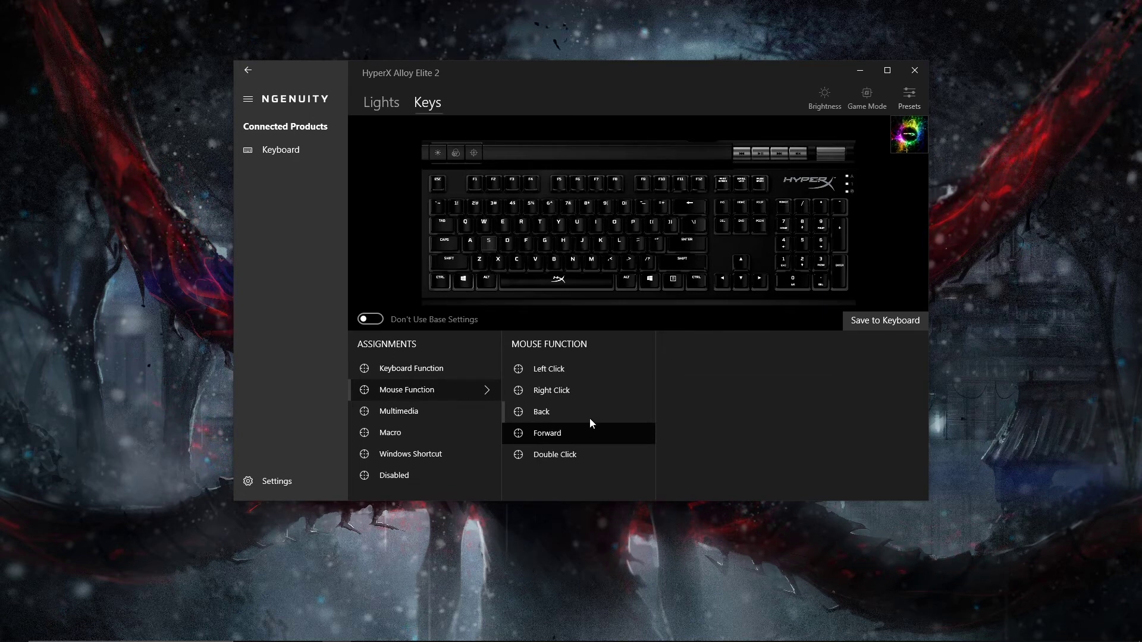
click(565, 370)
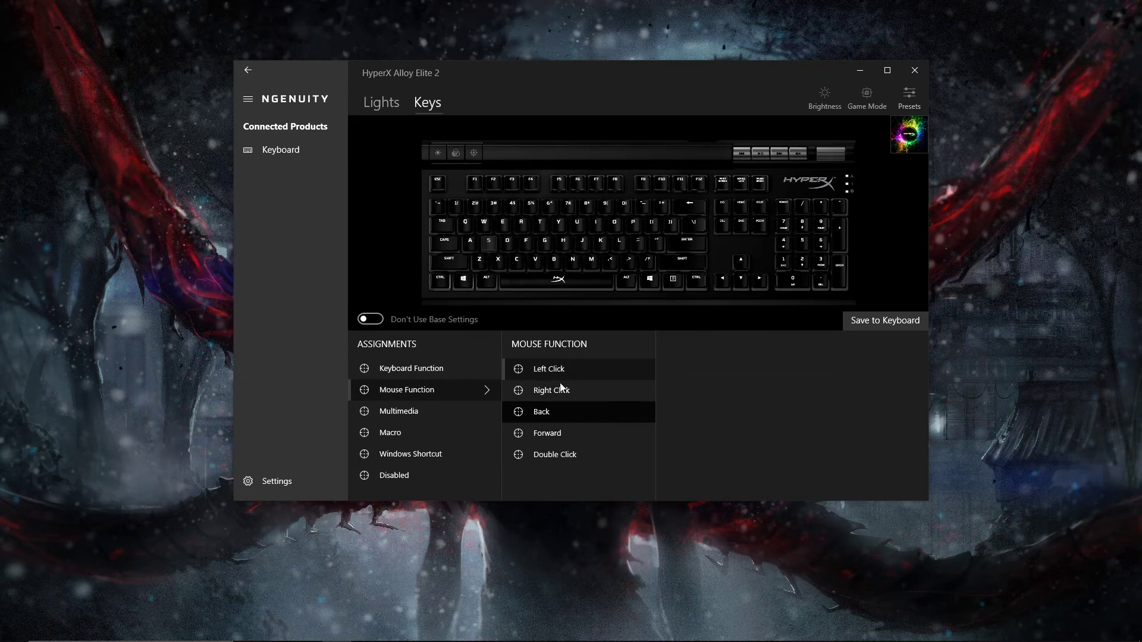
click(429, 373)
click(450, 390)
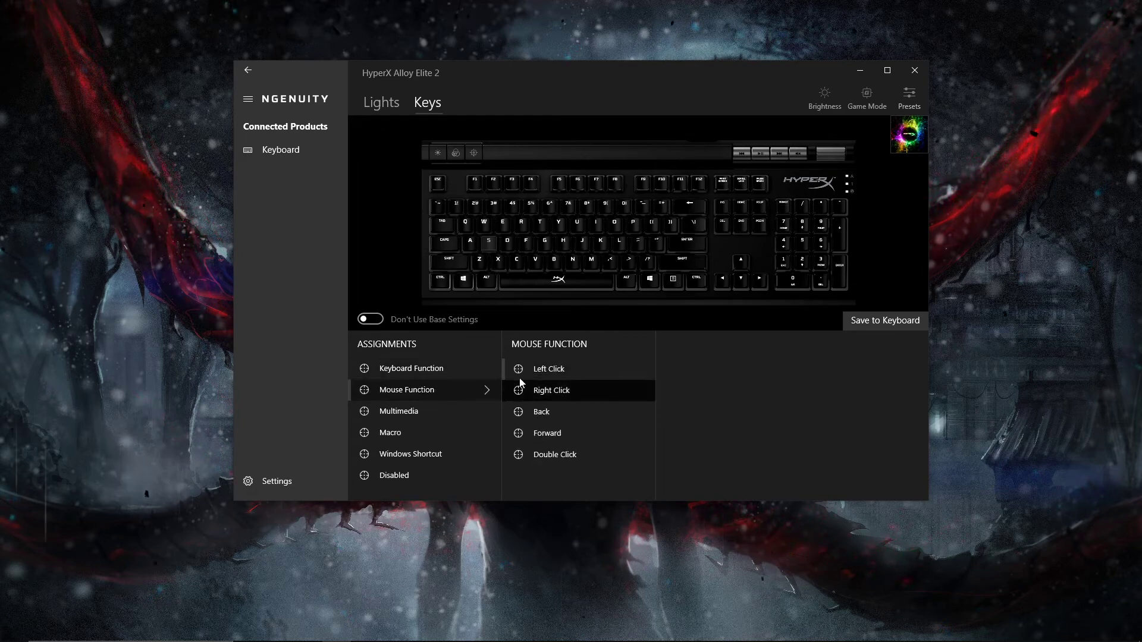
click(528, 391)
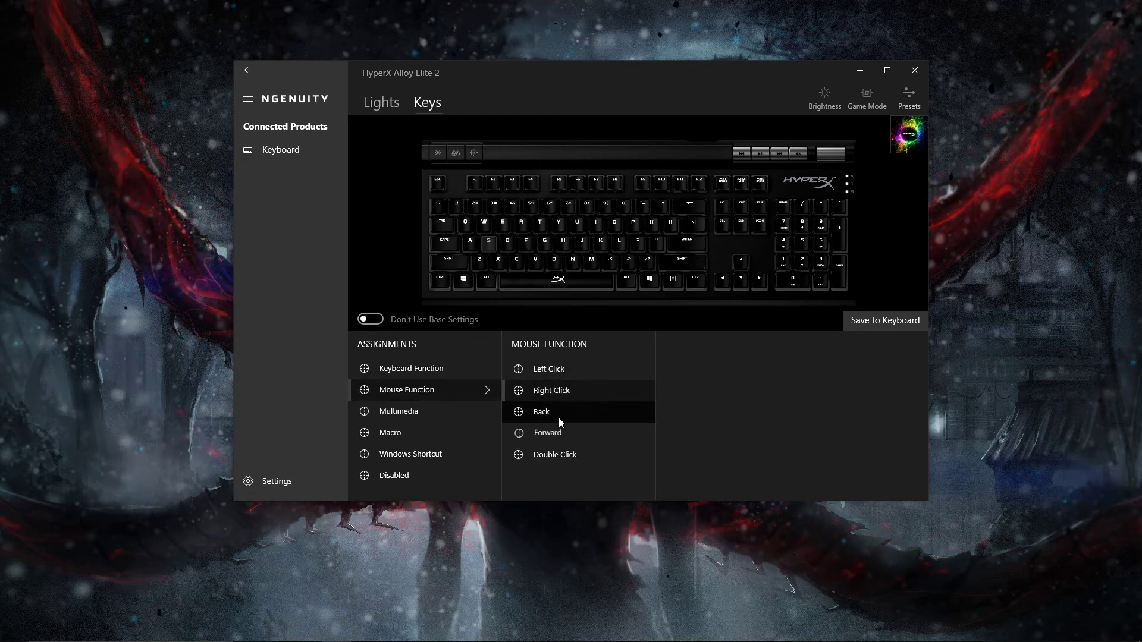
- Check the spacebar's rebind option, then give S the mouse Forward action
click(558, 277)
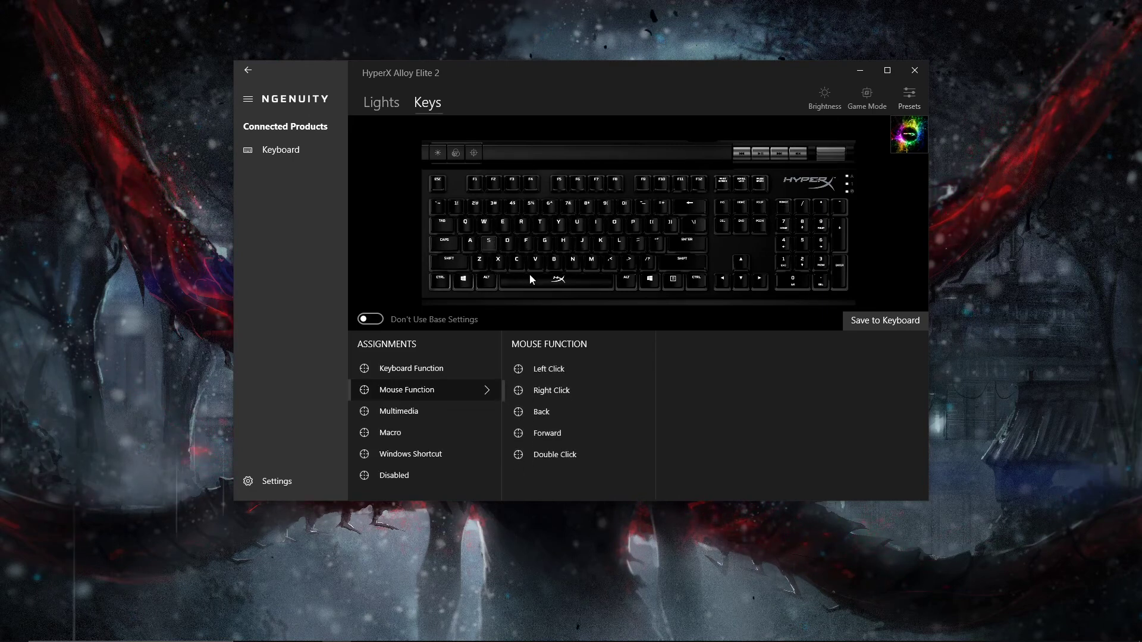
click(543, 283)
click(498, 369)
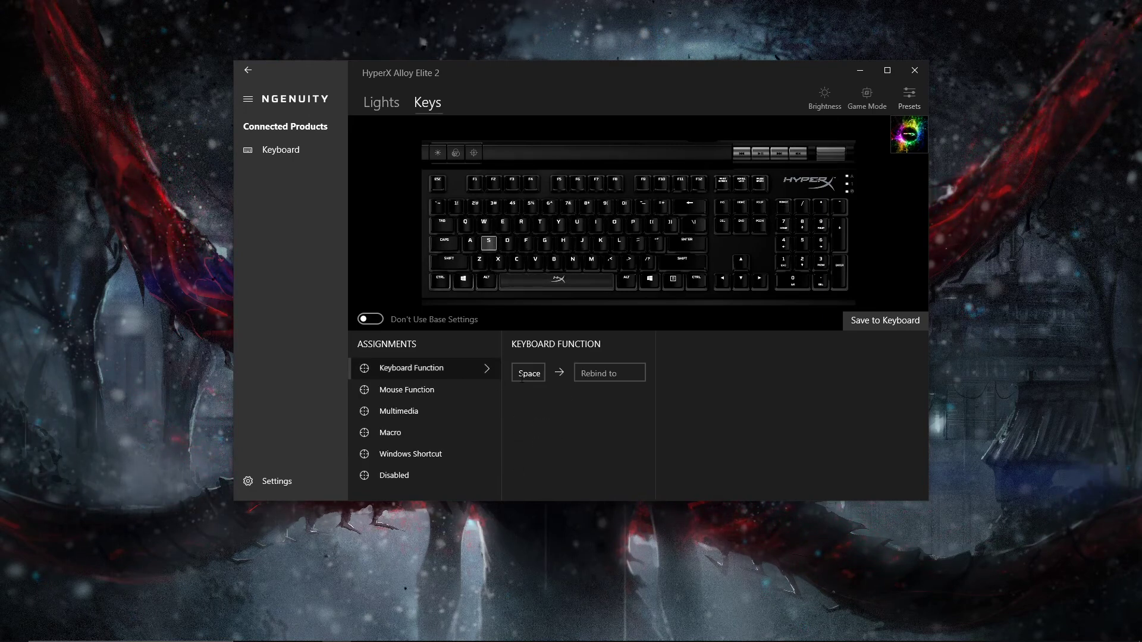
click(461, 388)
click(548, 372)
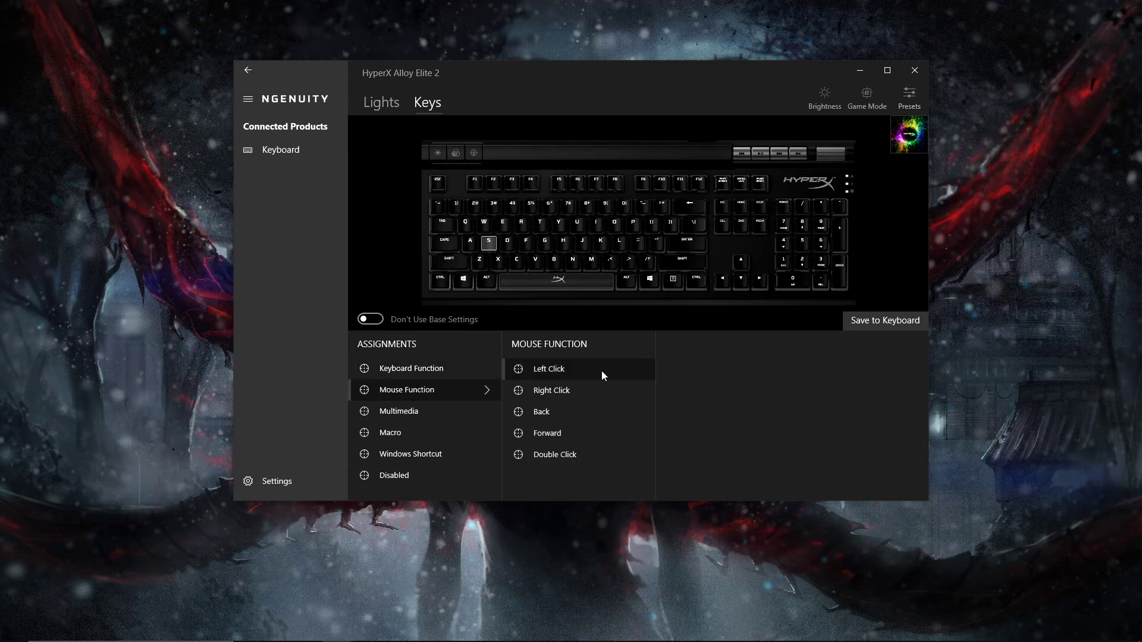
click(570, 412)
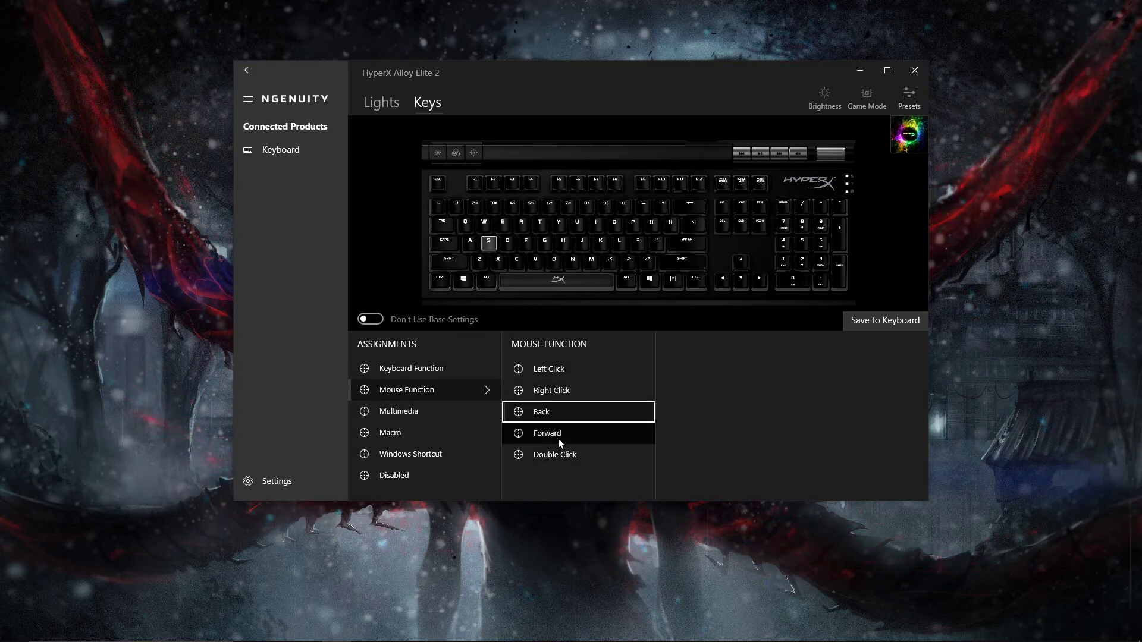
click(556, 435)
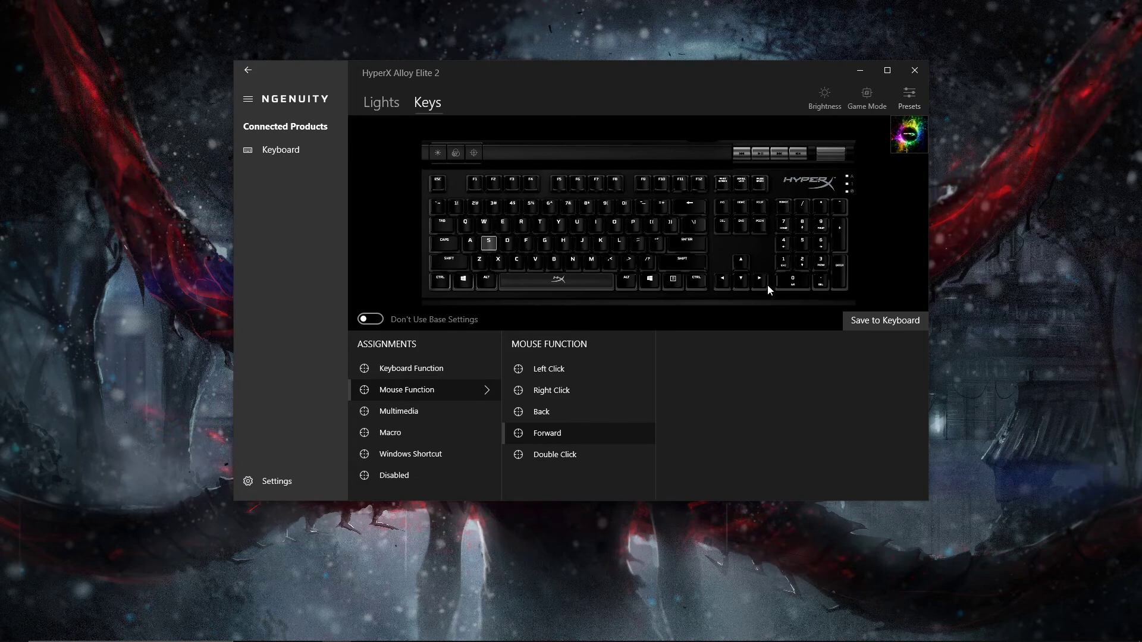
- Review Settings: English language, Gamelink on, Startup off, Minimize to taskbar on
click(369, 107)
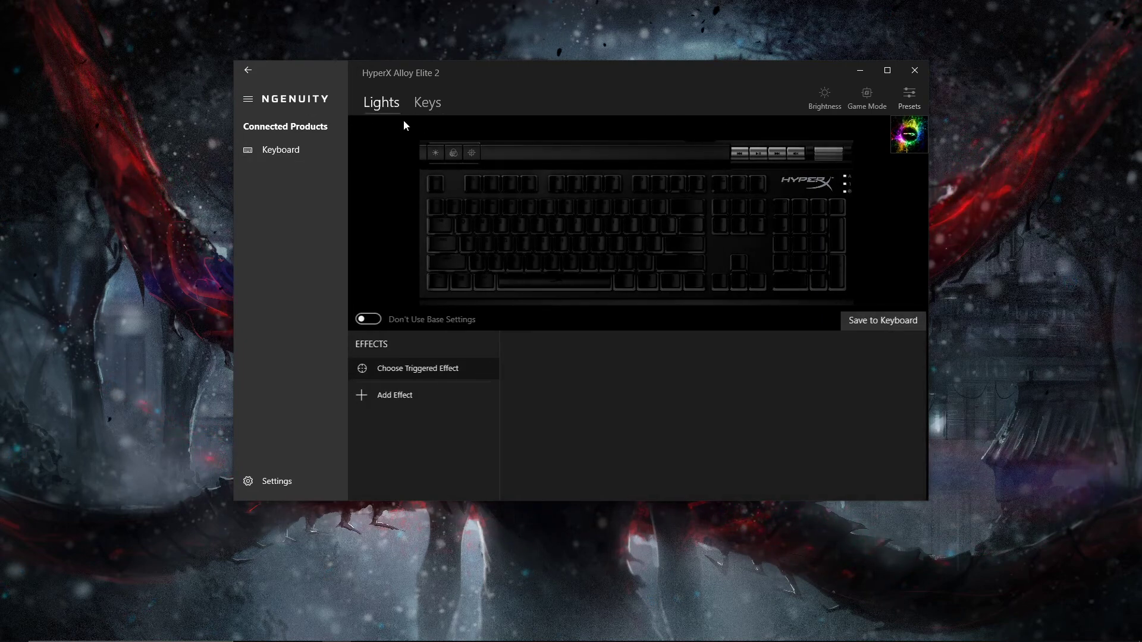
click(278, 491)
scroll(463, 356, down, 2)
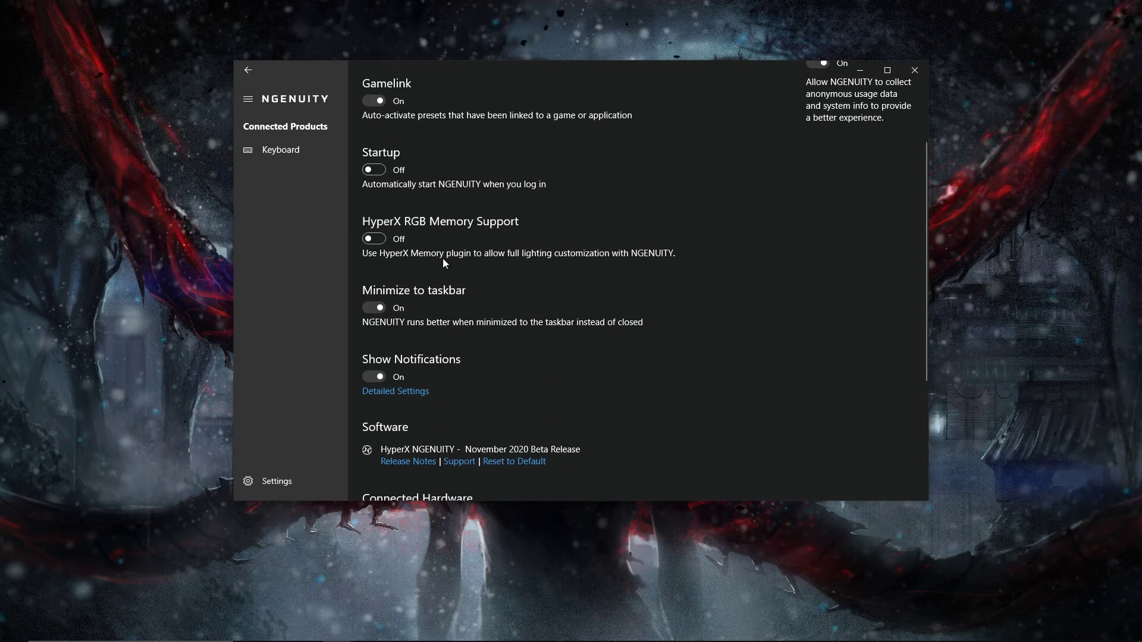
scroll(454, 185, up, 2)
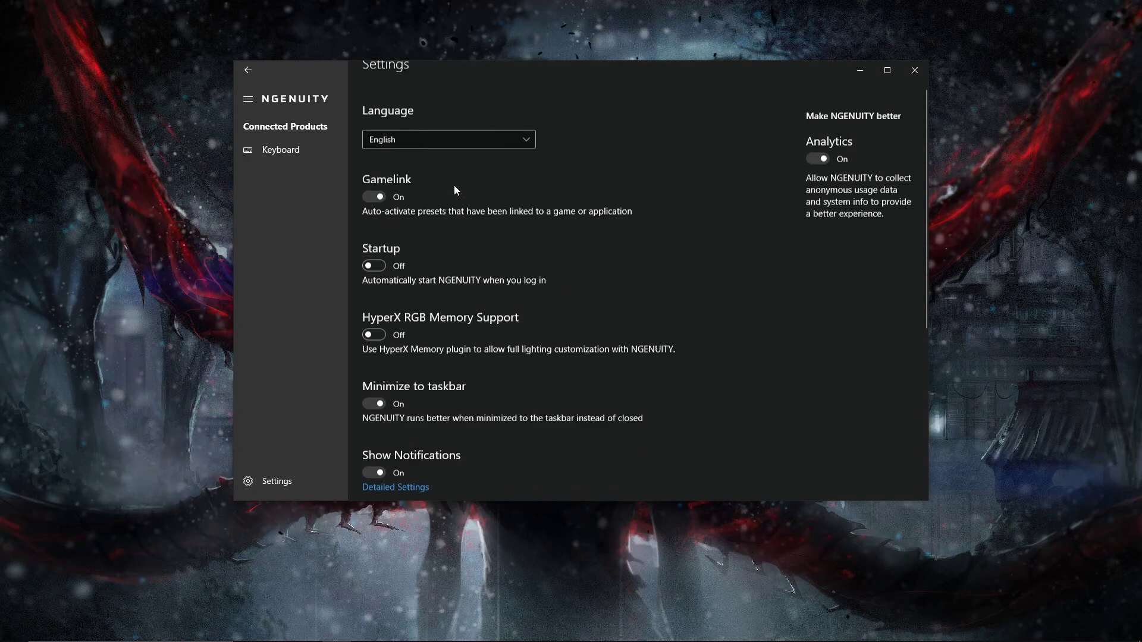
scroll(531, 280, down, 2)
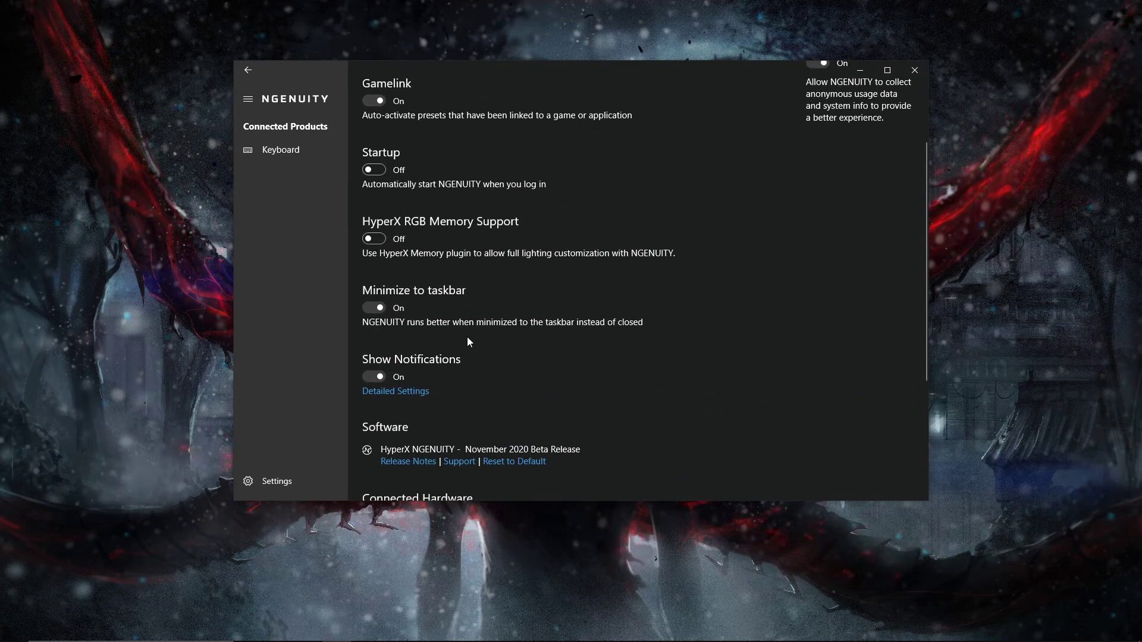
scroll(466, 336, down, 1)
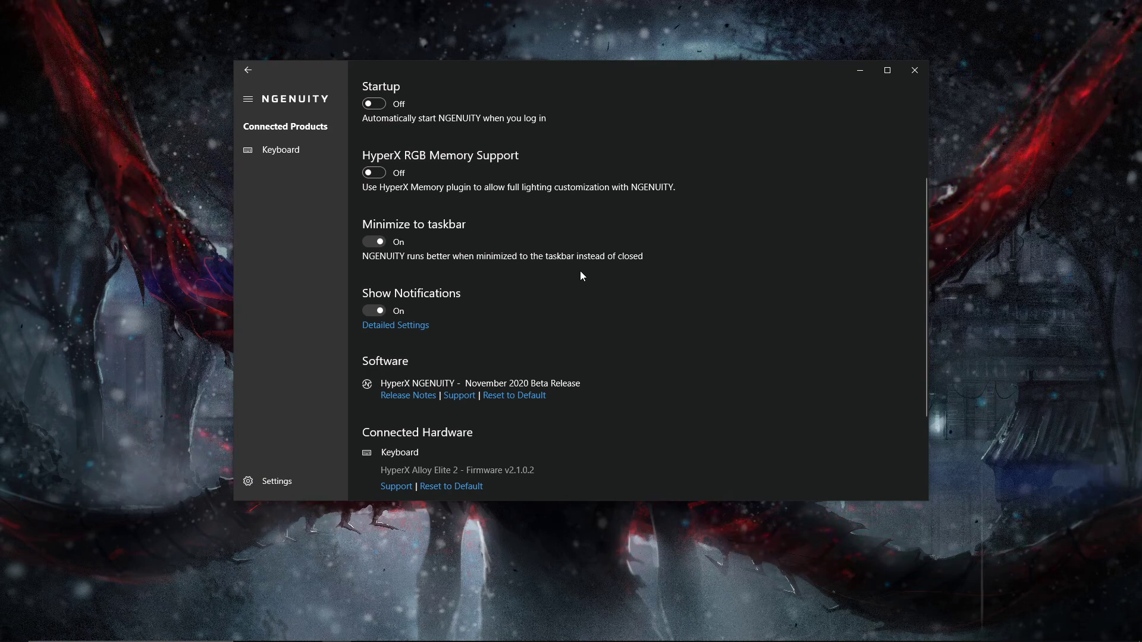
scroll(563, 248, down, 3)
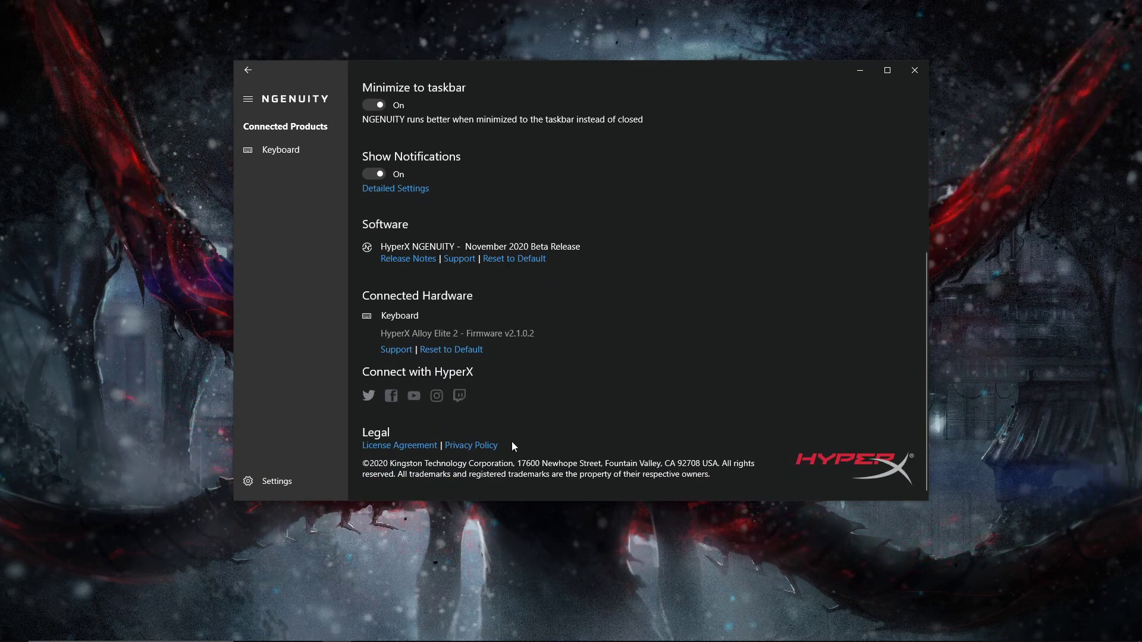
scroll(511, 445, up, 8)
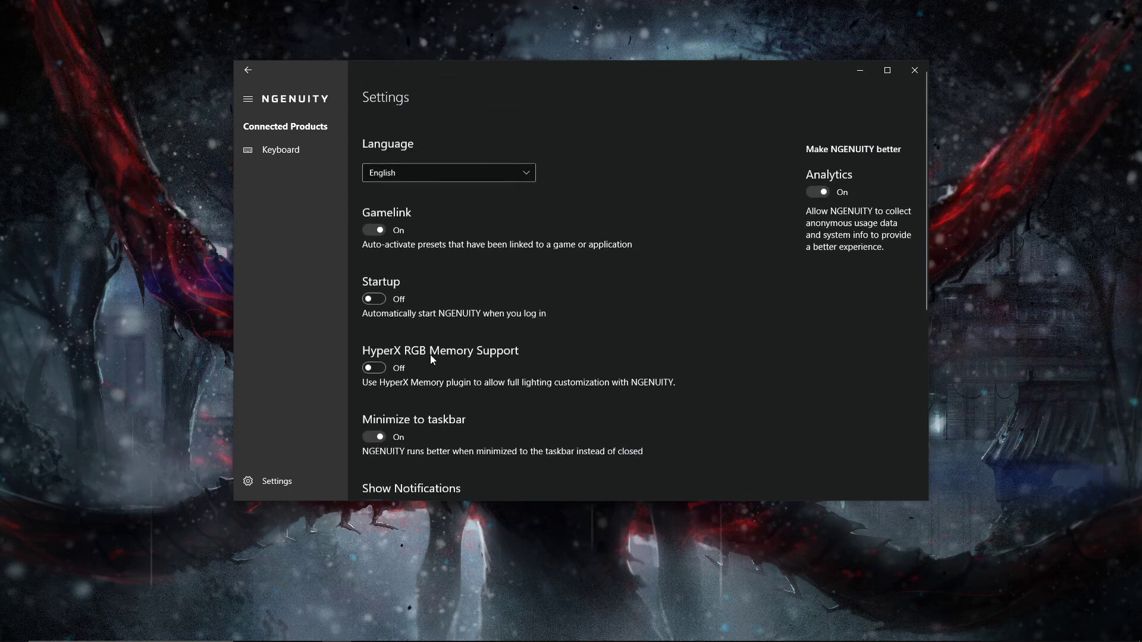
click(289, 142)
click(309, 478)
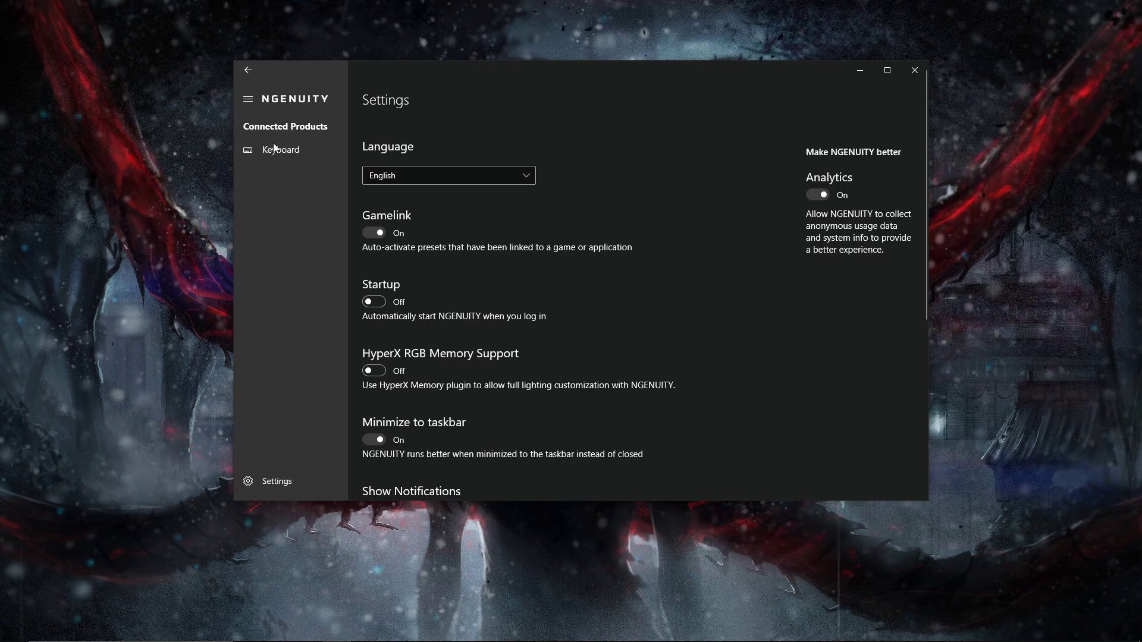
- Switch the language to 日本語, then back to English, and return to the Lights page
click(416, 177)
click(405, 188)
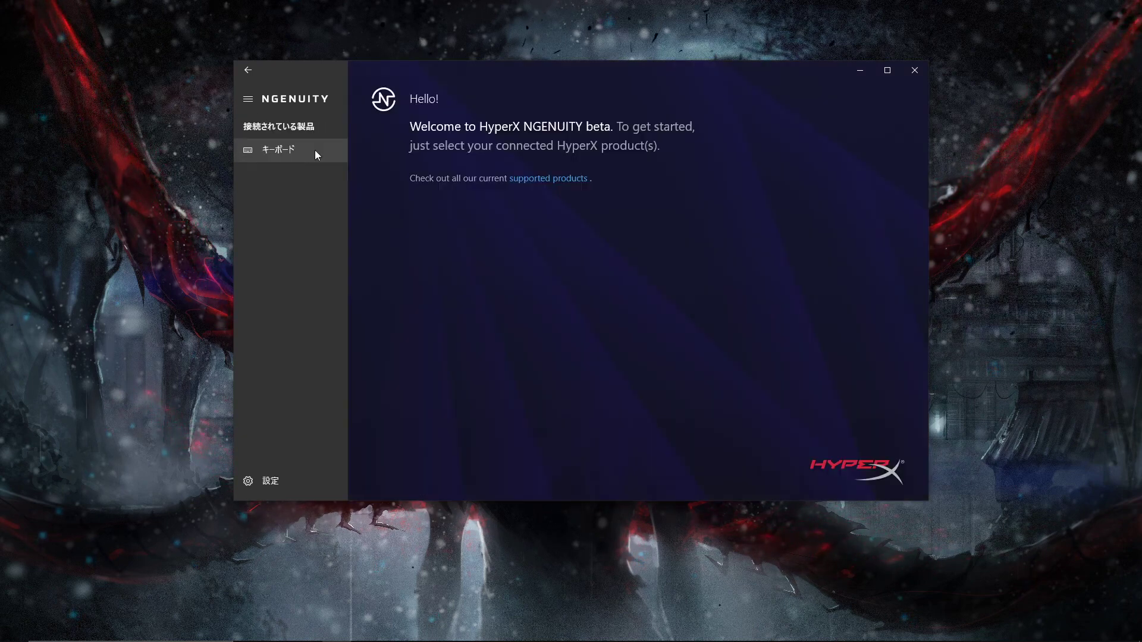
click(304, 153)
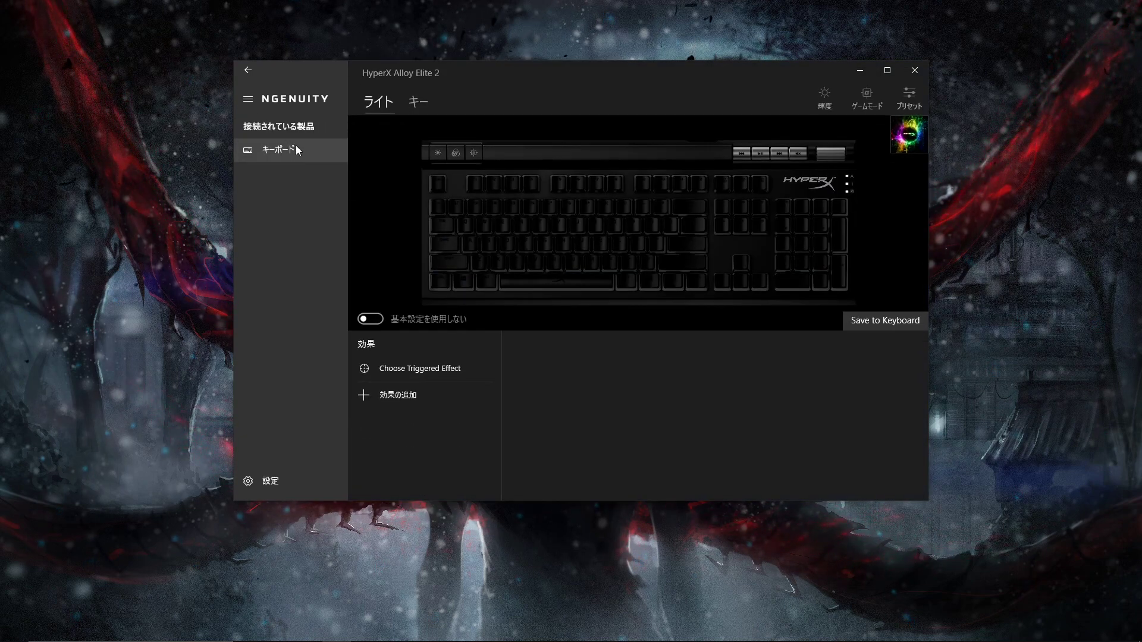
click(328, 485)
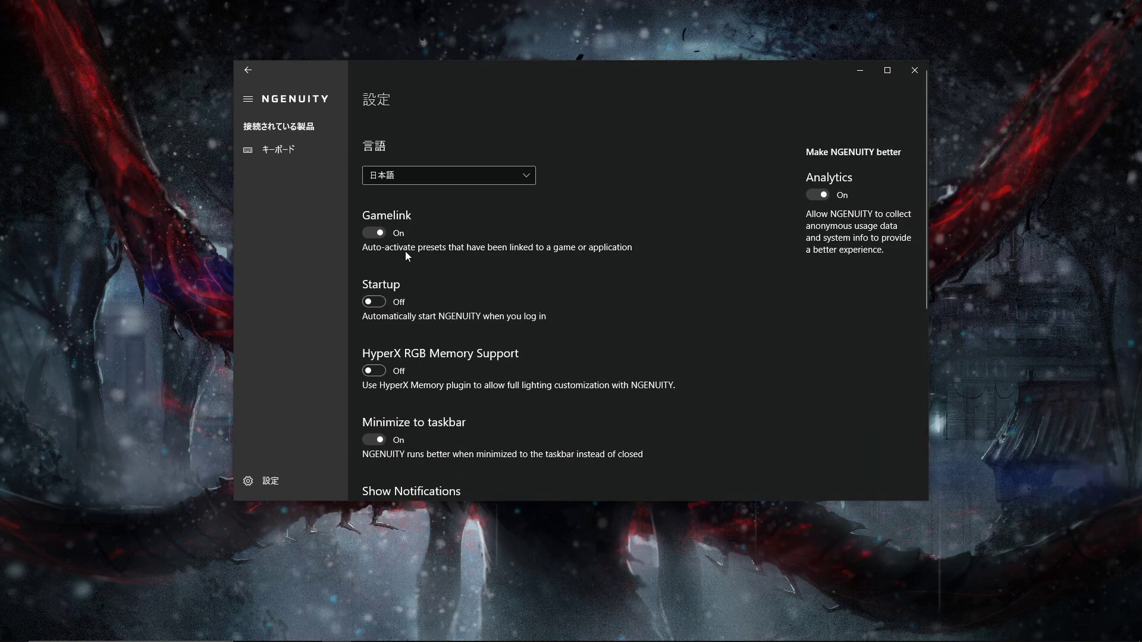
click(381, 175)
click(381, 81)
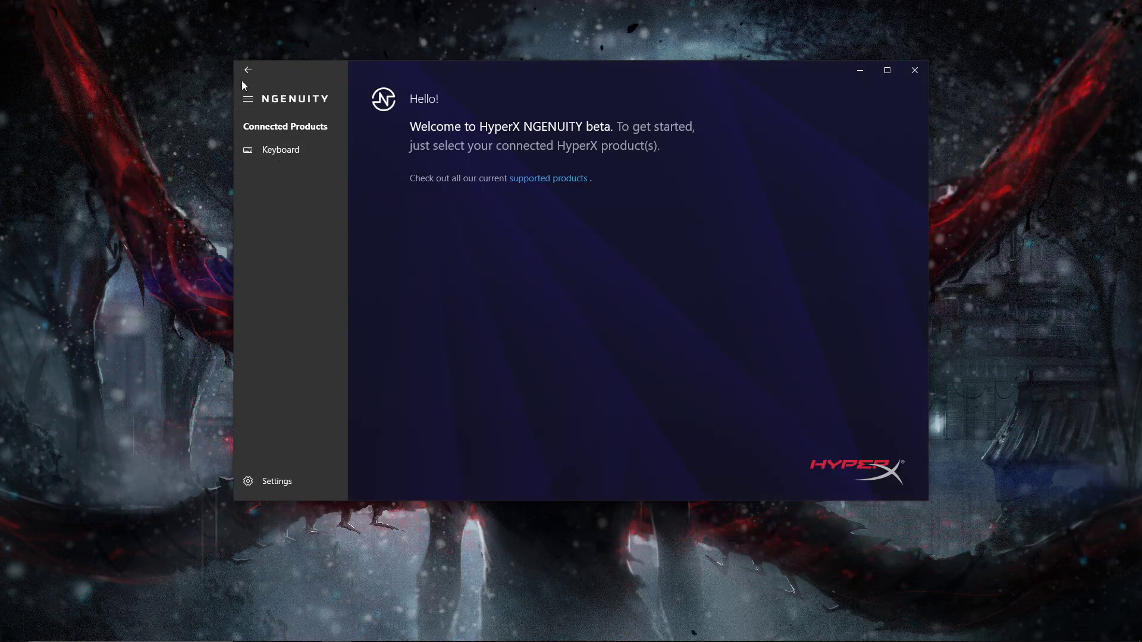
click(309, 147)
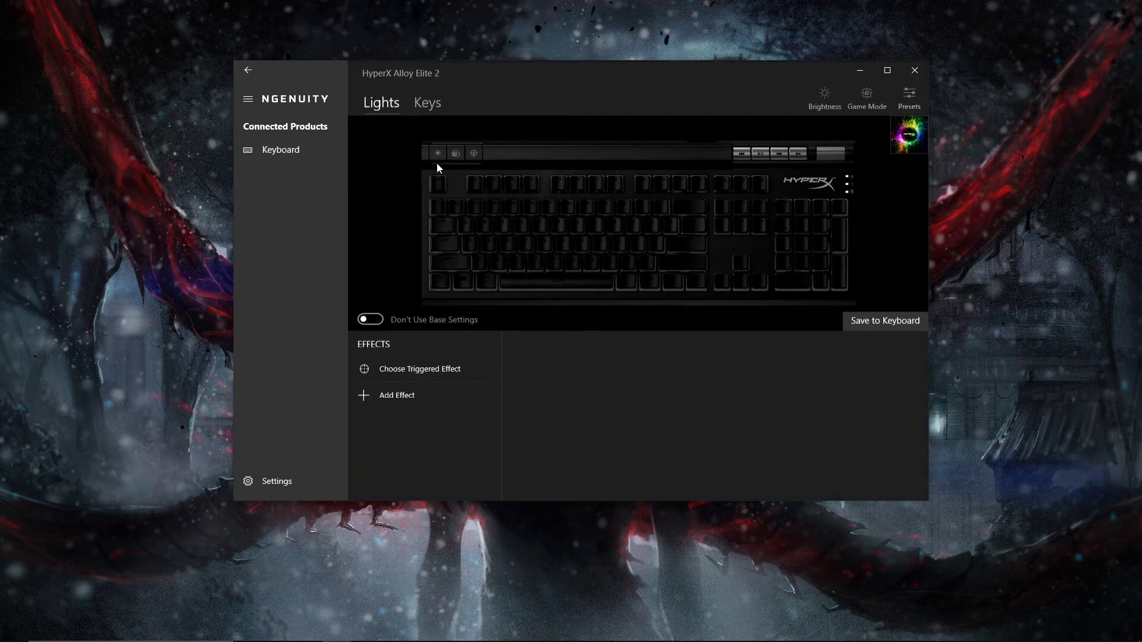